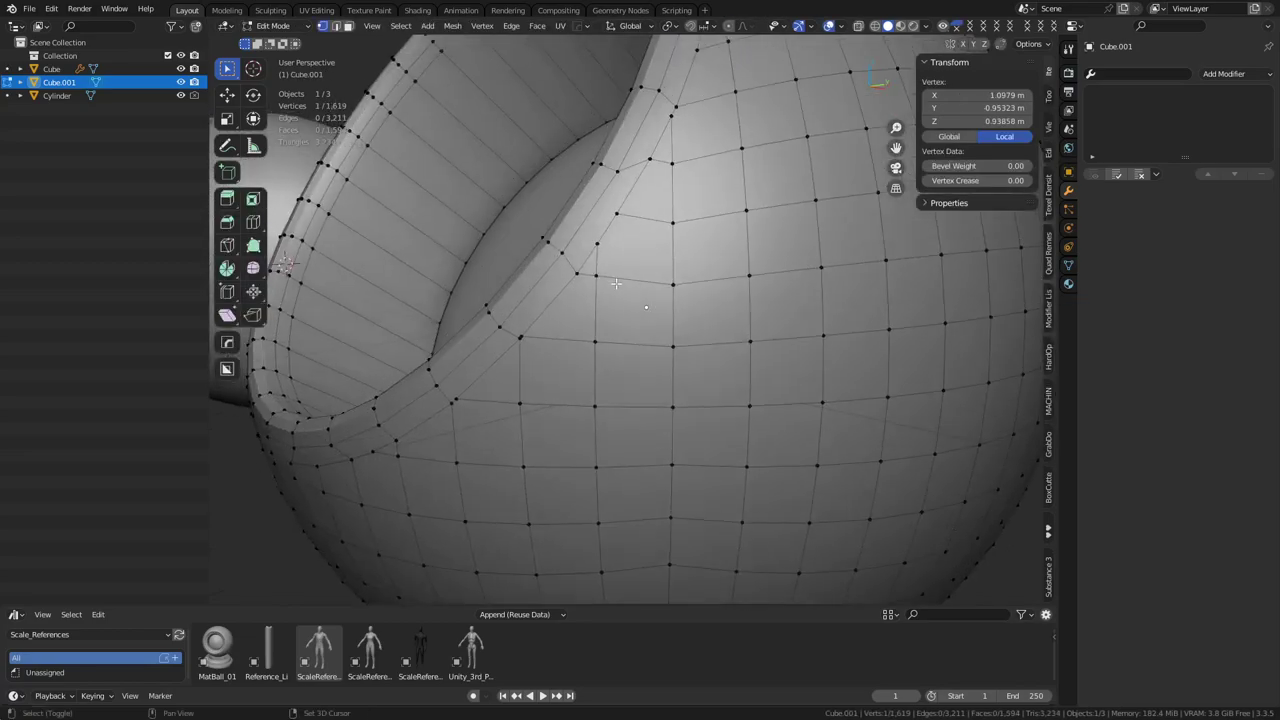
# Merge the three vertices of the small triangle beside the opening's rim into the last selected one
pyautogui.keyDown('shift'); pyautogui.click(597, 274); pyautogui.keyUp('shift')
pyautogui.keyDown('shift'); pyautogui.click(580, 273); pyautogui.keyUp('shift')
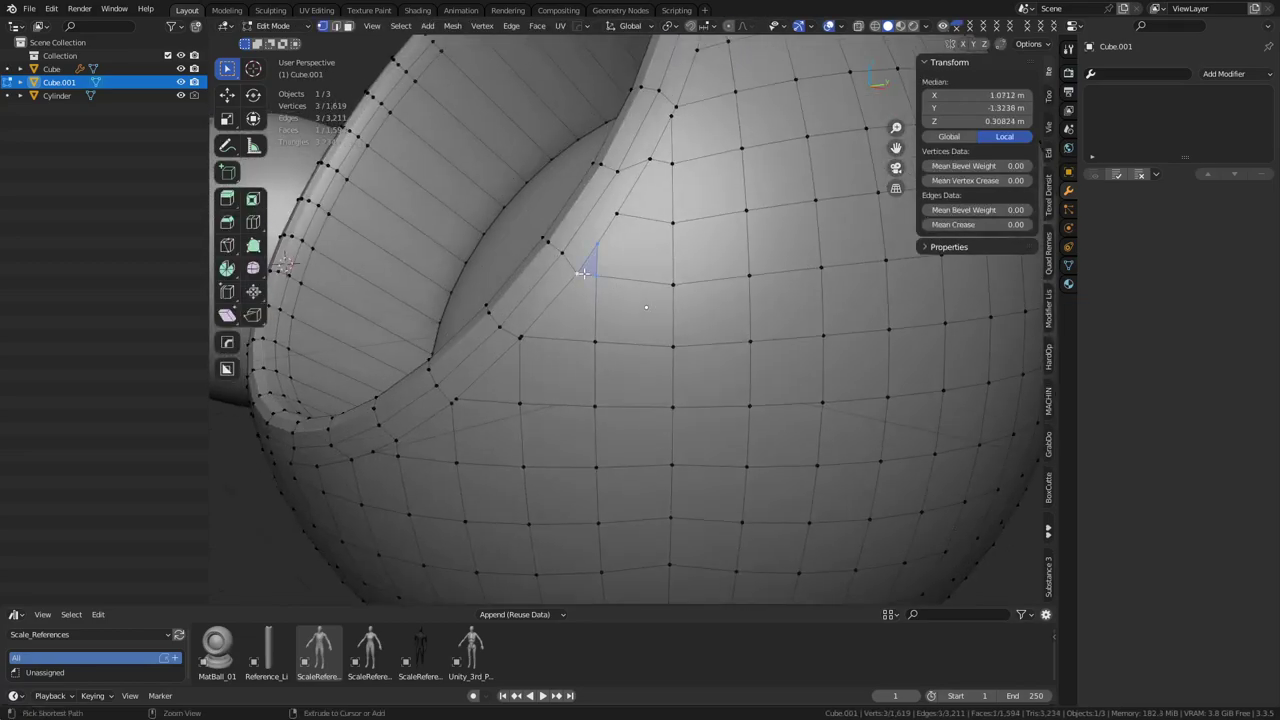
pyautogui.press('1')
# Merge the pair of close vertices farther along the outside of the rim into one
pyautogui.click(622, 221)
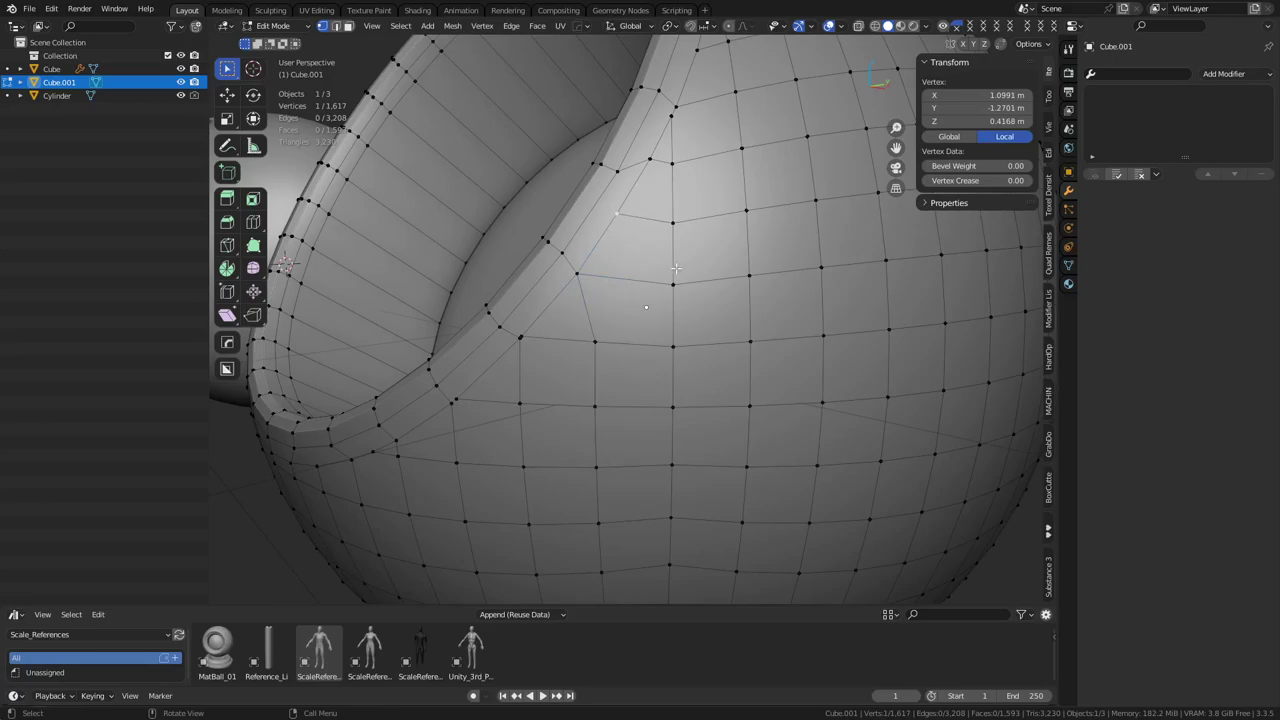
pyautogui.moveTo(675, 263); pyautogui.dragTo(663, 220, button='middle')
pyautogui.keyDown('shift'); pyautogui.moveTo(490, 432); pyautogui.dragTo(726, 303, button='middle'); pyautogui.keyUp('shift')
pyautogui.click(734, 272)
pyautogui.keyDown('shift'); pyautogui.click(728, 287); pyautogui.keyUp('shift')
pyautogui.press('1')
# Select the outer edge loop around the opening and run Boolean Cleanup on side B with a threshold of about 0.087
pyautogui.click(806, 210)
pyautogui.press('2')
pyautogui.click(687, 299)
pyautogui.keyDown('alt'); pyautogui.click(687, 299); pyautogui.keyUp('alt')
pyautogui.scroll(-5, 690, 300)
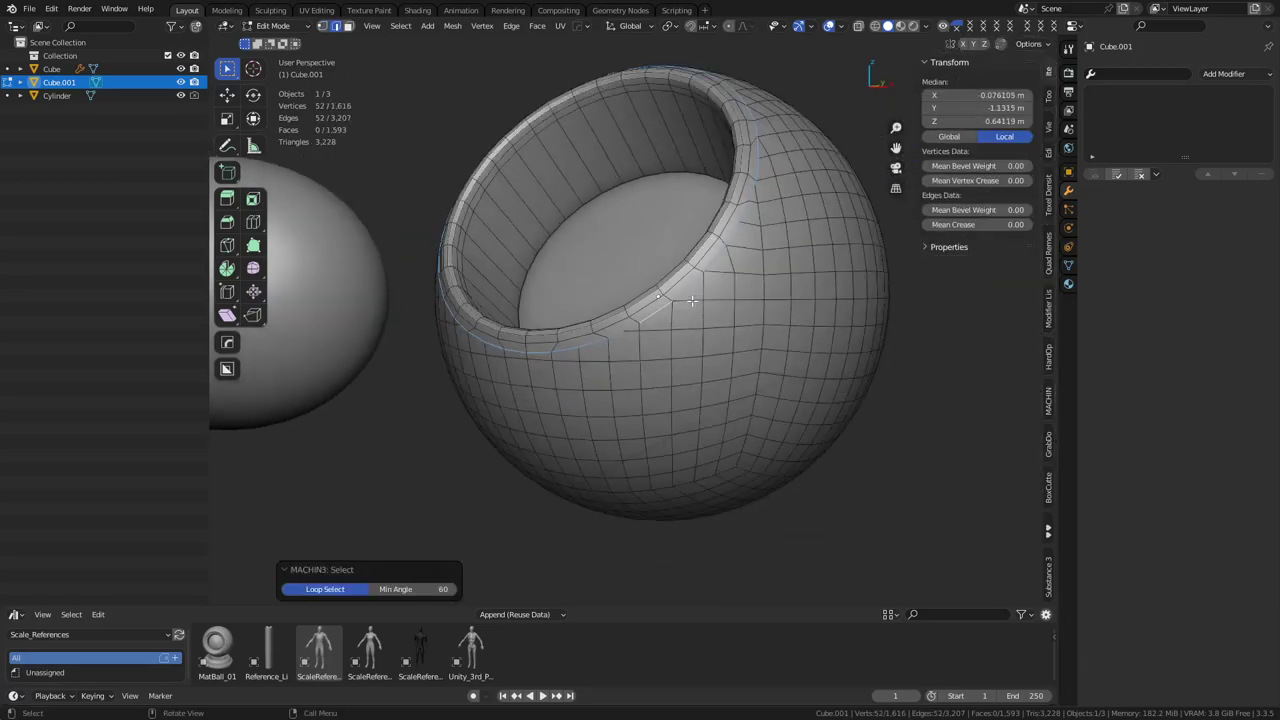
pyautogui.hotkey('shift', 'y')
pyautogui.click(769, 264)
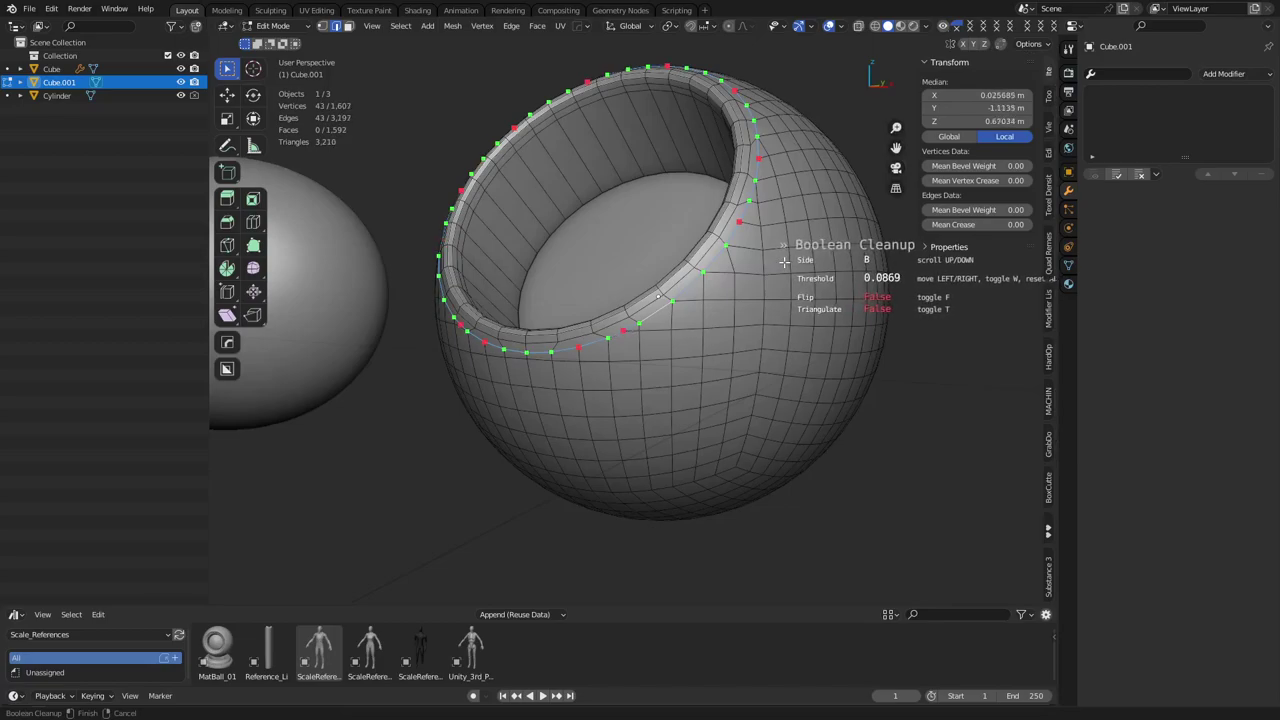
pyautogui.click(784, 262)
# Extrude and scale the cavity's round floor face inward three times to form concentric rings
pyautogui.press('Tab')
pyautogui.hotkey('shift', 'w')
pyautogui.hotkey('ctrl', 'Tab')
pyautogui.click(752, 314)
pyautogui.moveTo(660, 305); pyautogui.dragTo(692, 338, button='middle')
pyautogui.click(640, 285)
pyautogui.press('e')
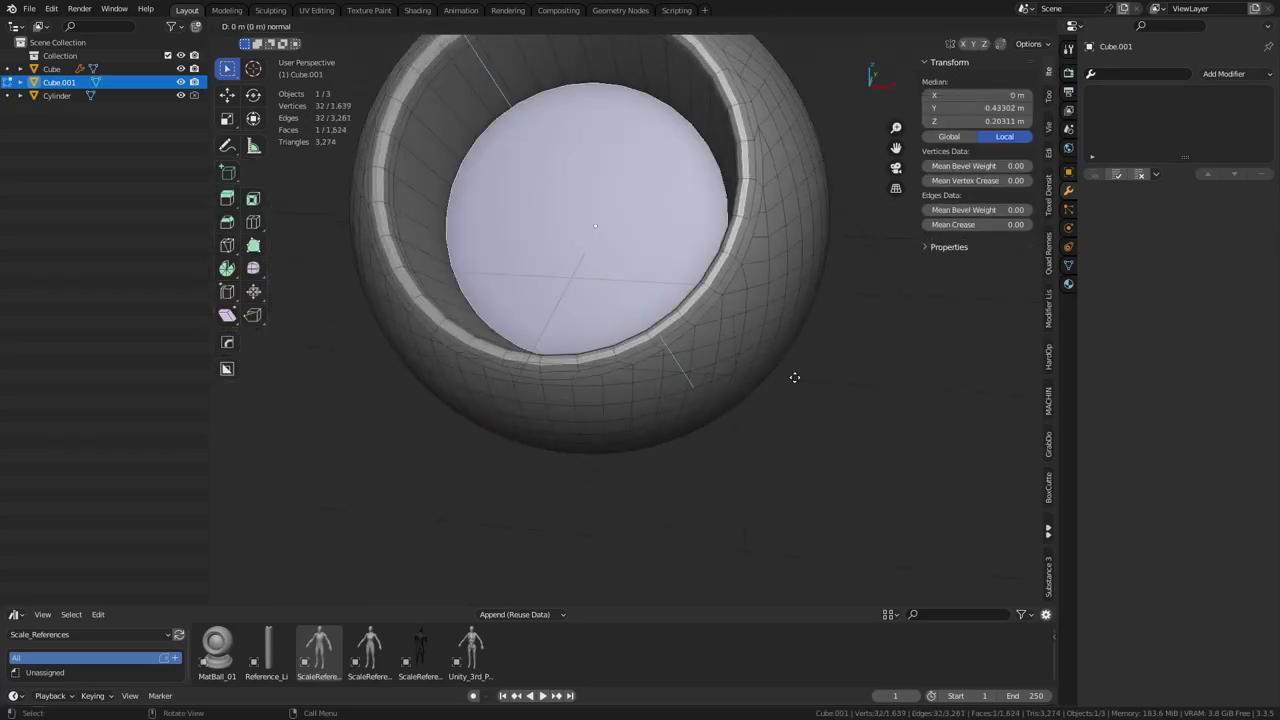
pyautogui.press('s')
pyautogui.click(738, 347)
pyautogui.press('e')
pyautogui.press('s')
pyautogui.click(691, 310)
pyautogui.press('e')
pyautogui.press('s')
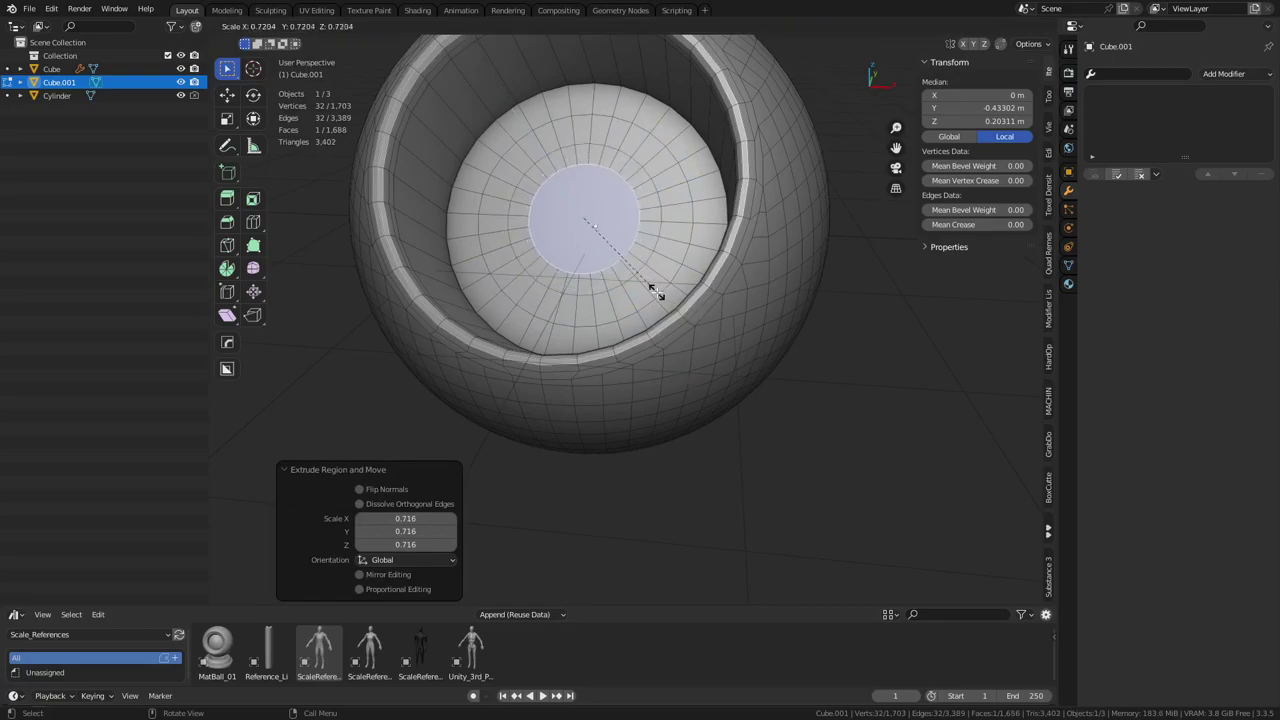
pyautogui.click(657, 292)
# Merge the innermost floor face at its center and hide the wireframe in Object Mode
pyautogui.press('m')
pyautogui.press('c')
pyautogui.hotkey('ctrl', 'Tab')
pyautogui.click(615, 303)
pyautogui.hotkey('shift', 'w')
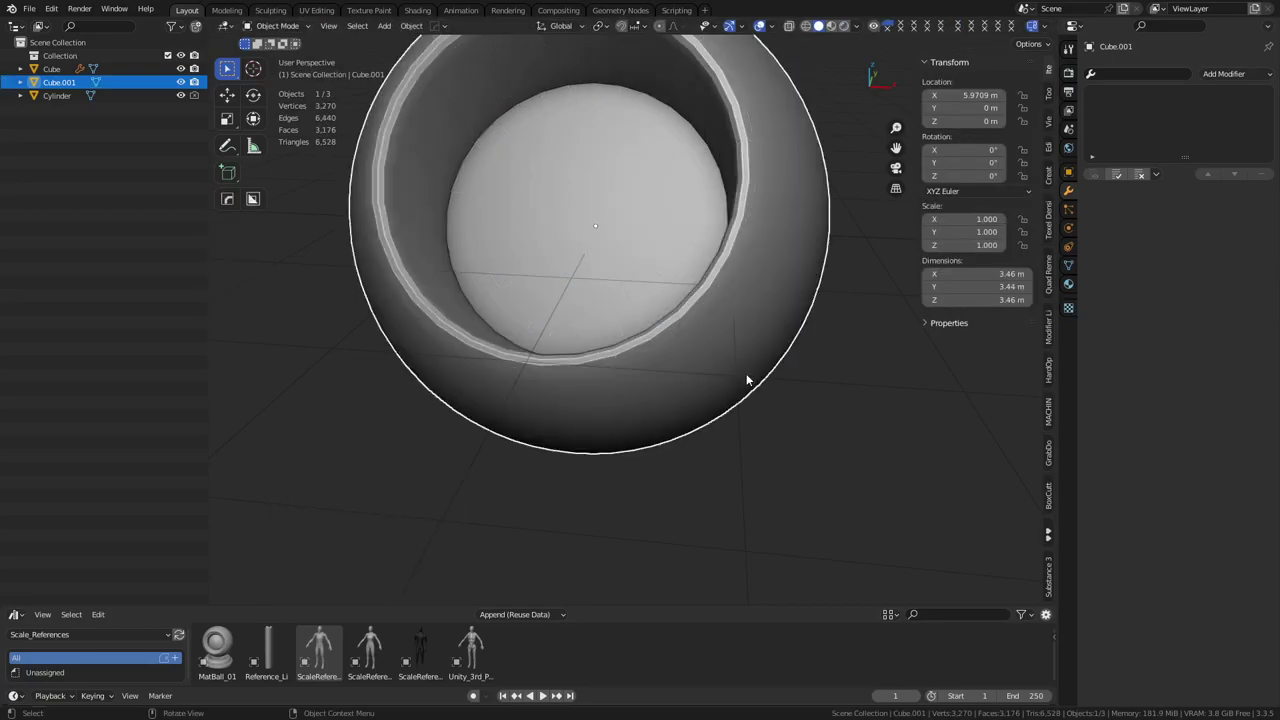
# Shade the sphere smooth and add a Subdivision modifier at level 2
pyautogui.moveTo(746, 375); pyautogui.dragTo(757, 360, button='middle')
pyautogui.rightClick(750, 342)
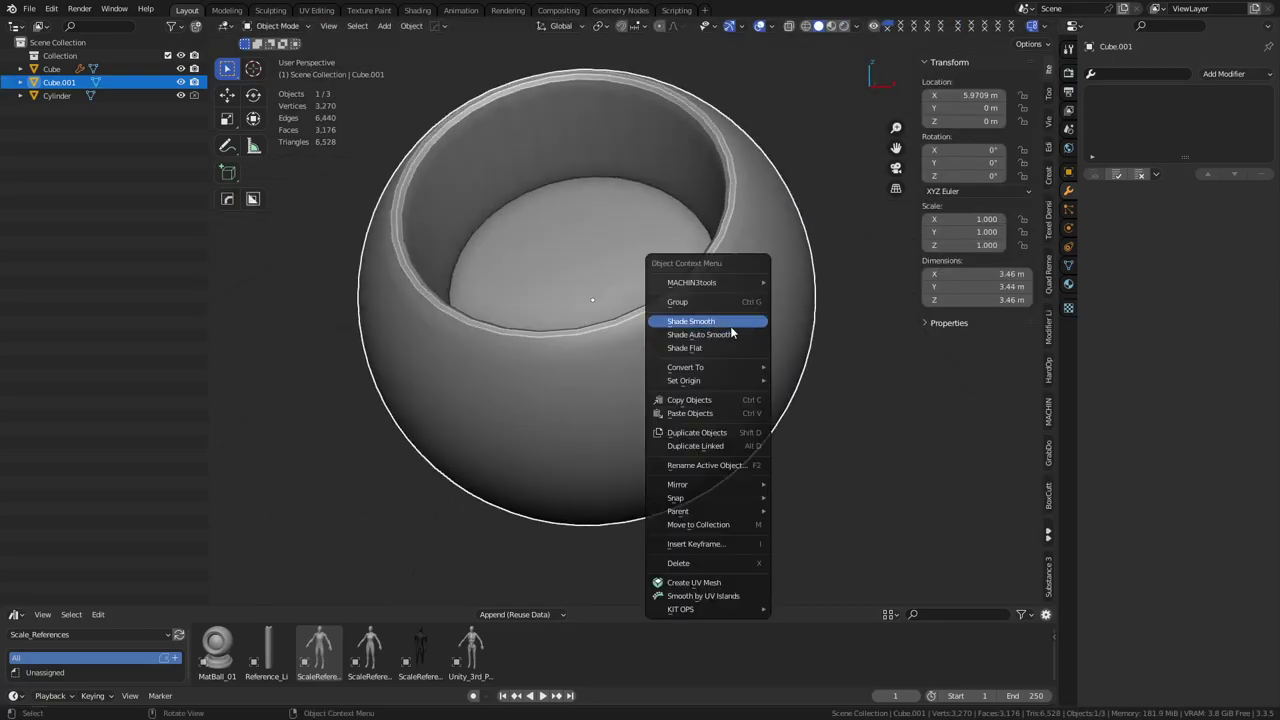
pyautogui.click(728, 321)
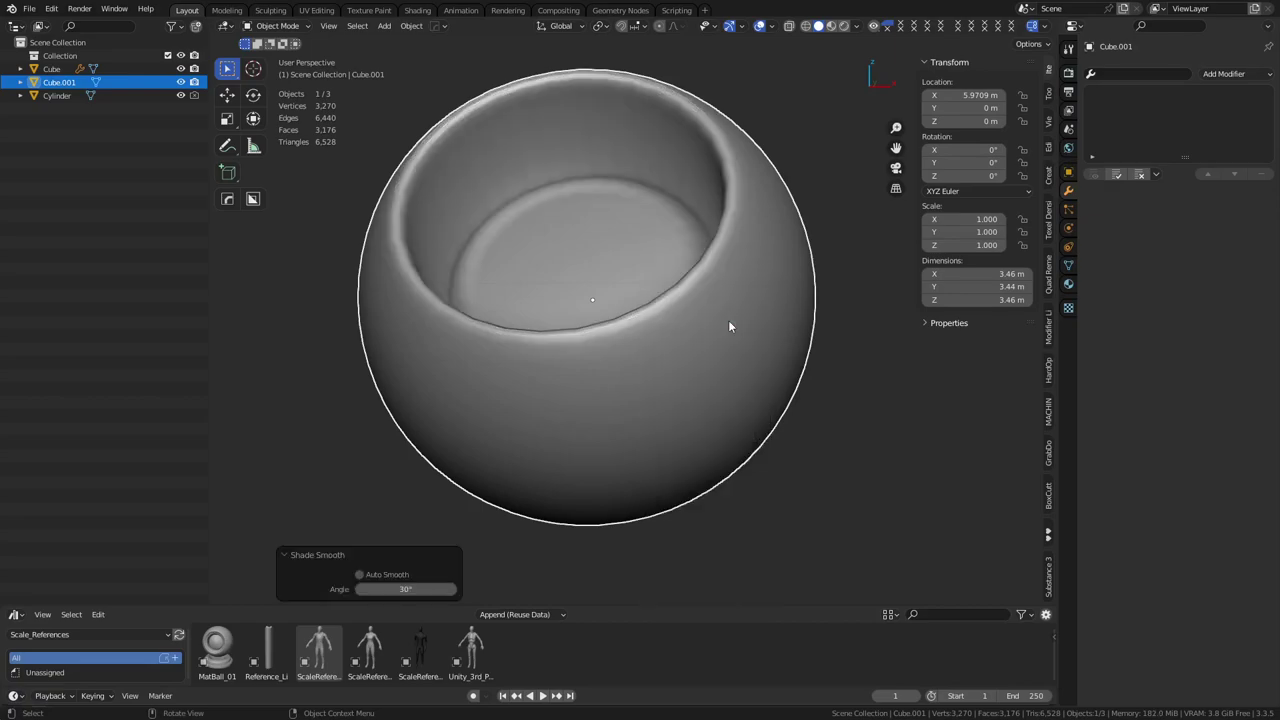
pyautogui.hotkey('ctrl', '2')
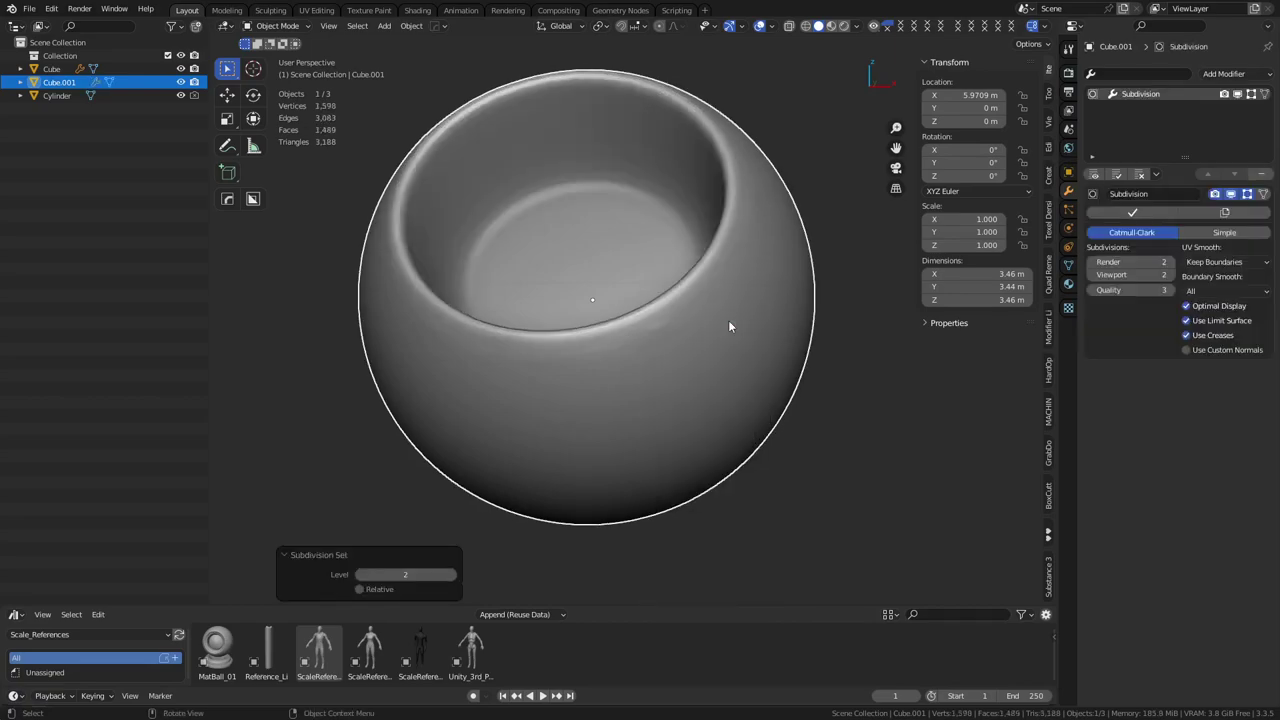
# Merge the three close vertices on the right side of the rim's front into the last selected one
pyautogui.keyDown('alt'); pyautogui.middleClick(660, 327); pyautogui.keyUp('alt')
pyautogui.scroll(3, 658, 323)
pyautogui.press('Tab')
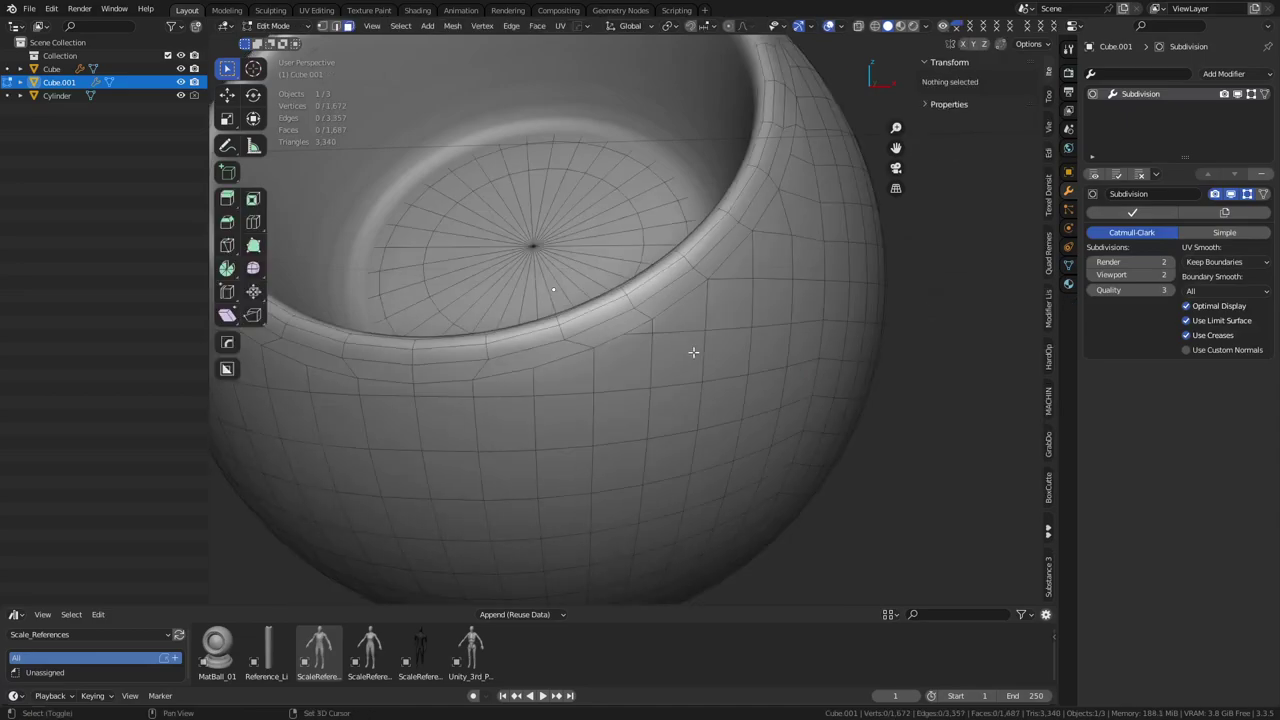
pyautogui.moveTo(660, 380); pyautogui.dragTo(640, 352, button='middle')
pyautogui.scroll(2, 640, 350)
pyautogui.press('1')
pyautogui.click(645, 287)
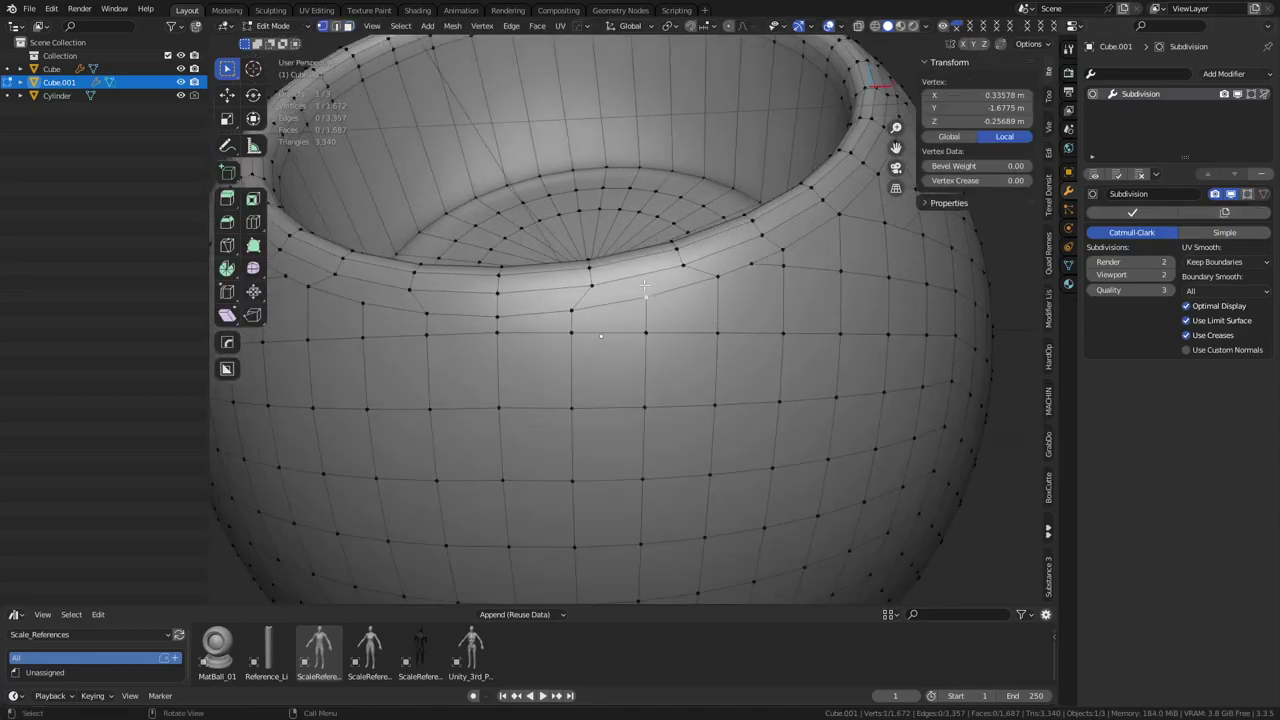
pyautogui.click(753, 264)
pyautogui.keyDown('shift'); pyautogui.click(782, 264); pyautogui.keyUp('shift')
pyautogui.keyDown('shift'); pyautogui.click(784, 251); pyautogui.keyUp('shift')
pyautogui.press('1')
# Merge the matching three close vertices on the left side of the rim's front into the last selected one
pyautogui.keyDown('shift'); pyautogui.moveTo(703, 325); pyautogui.dragTo(597, 349, button='middle'); pyautogui.keyUp('shift')
pyautogui.moveTo(481, 313); pyautogui.dragTo(478, 322, button='middle')
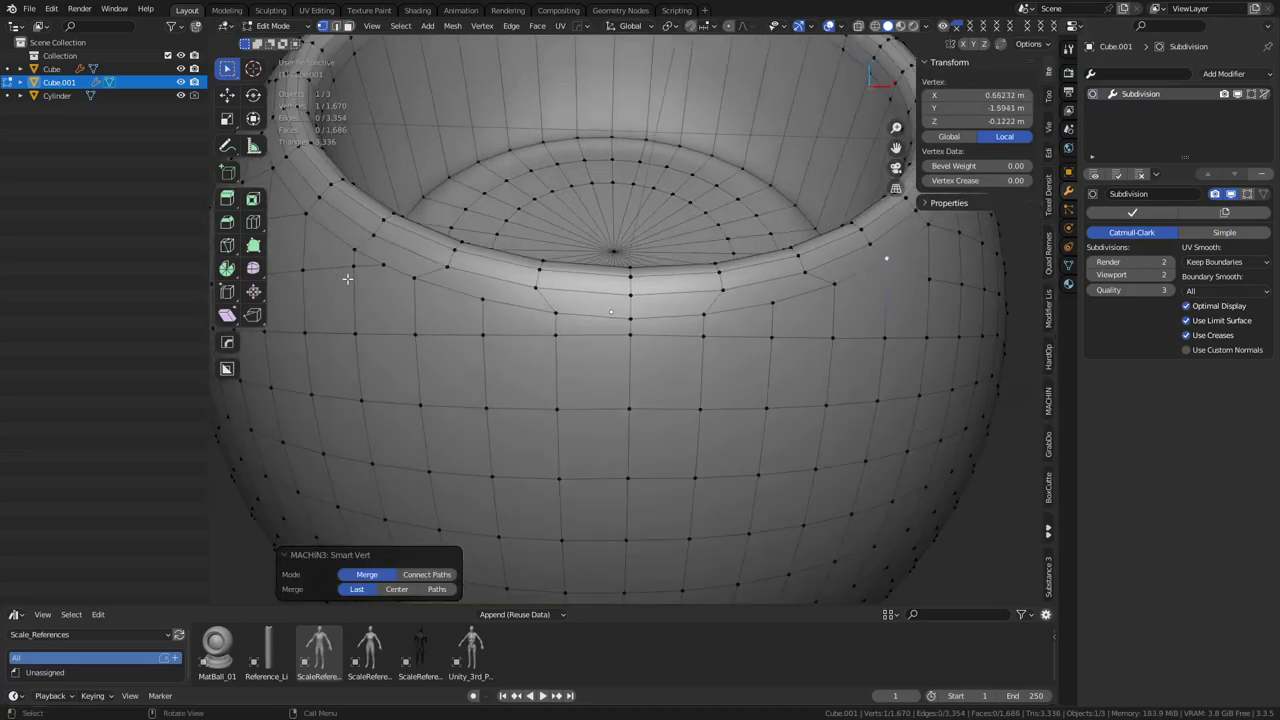
pyautogui.click(381, 263)
pyautogui.keyDown('shift'); pyautogui.click(357, 265); pyautogui.keyUp('shift')
pyautogui.keyDown('shift'); pyautogui.click(355, 250); pyautogui.keyUp('shift')
pyautogui.press('1')
# Preview the subdivided surface in Object Mode and remove the Subdivision modifier
pyautogui.hotkey('ctrl', 'Tab')
pyautogui.click(621, 381)
pyautogui.hotkey('shift', 'w')
pyautogui.hotkey('shift', 'w')
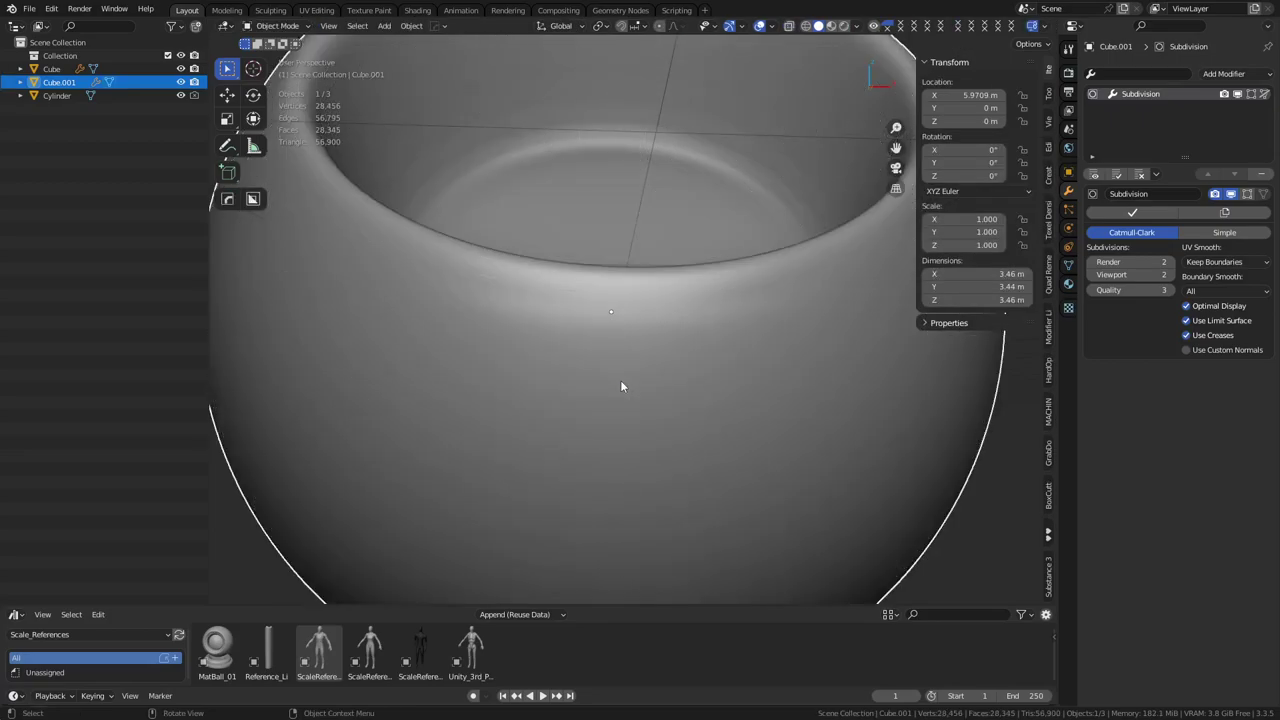
pyautogui.hotkey('ctrl', 'Tab')
pyautogui.click(666, 382)
pyautogui.moveTo(666, 381); pyautogui.dragTo(614, 435, button='middle')
pyautogui.click(1263, 177)
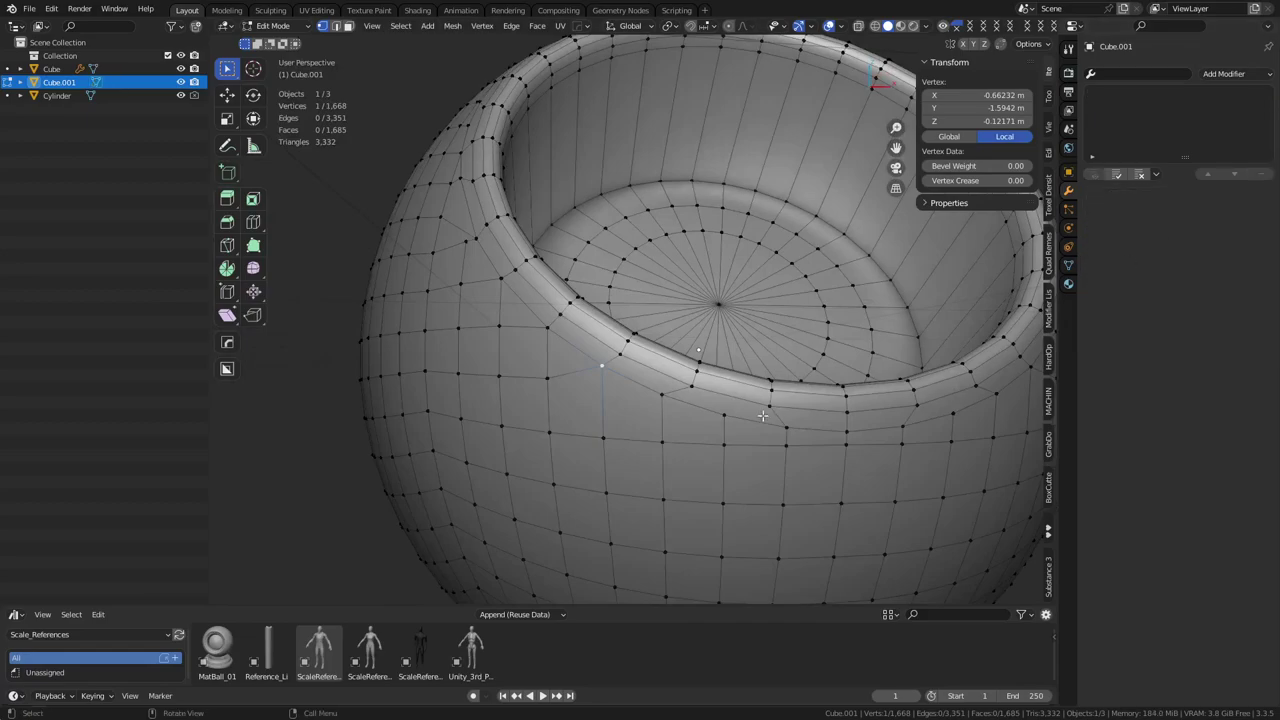
# Examine the shading around the rim from several sides in Object Mode, with and without the wireframe
pyautogui.hotkey('ctrl', 'Tab')
pyautogui.click(706, 405)
pyautogui.moveTo(731, 441); pyautogui.dragTo(602, 396, button='middle')
pyautogui.moveTo(719, 368); pyautogui.dragTo(603, 365, button='middle')
pyautogui.hotkey('shift', 'w')
pyautogui.moveTo(693, 251); pyautogui.dragTo(674, 432, button='middle')
pyautogui.hotkey('shift', 'w')
pyautogui.moveTo(666, 353); pyautogui.dragTo(676, 433, button='middle')
pyautogui.keyDown('shift'); pyautogui.moveTo(584, 338); pyautogui.dragTo(590, 300, button='middle'); pyautogui.keyUp('shift')
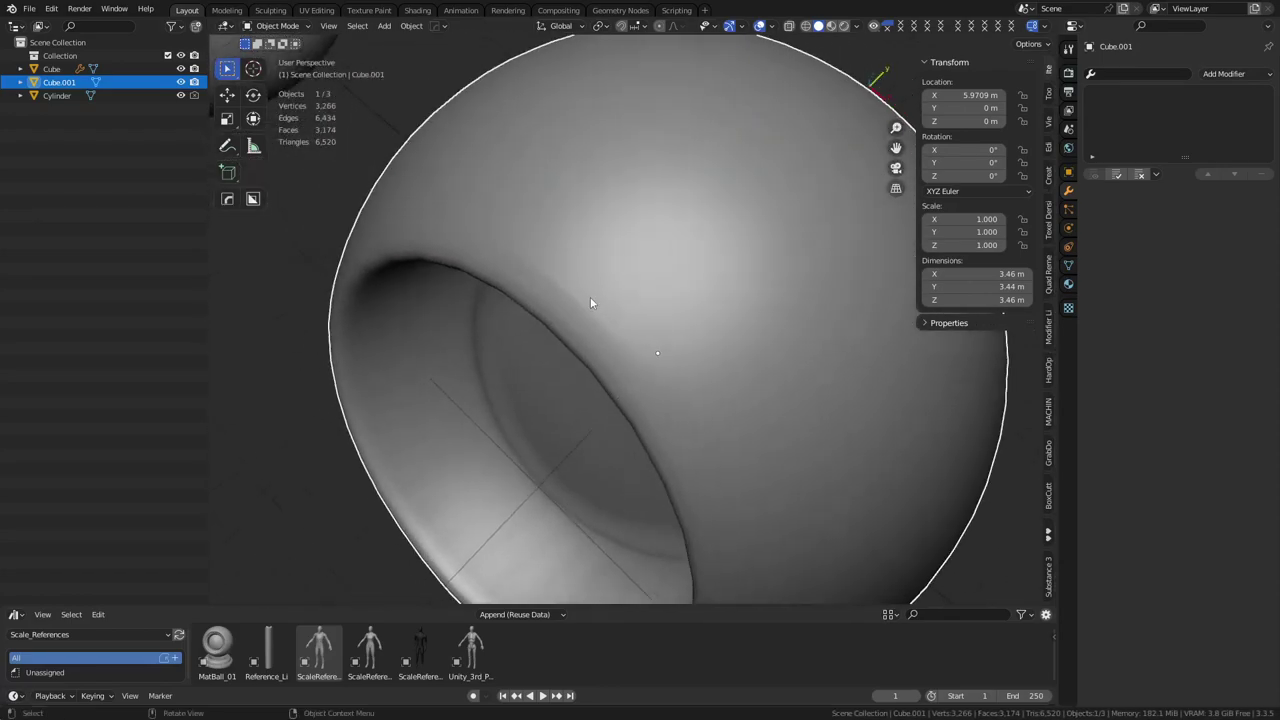
# Select the three-edge path outside the upper rim and slide it away from the opening by about a third
pyautogui.press('Tab')
pyautogui.scroll(2, 617, 344)
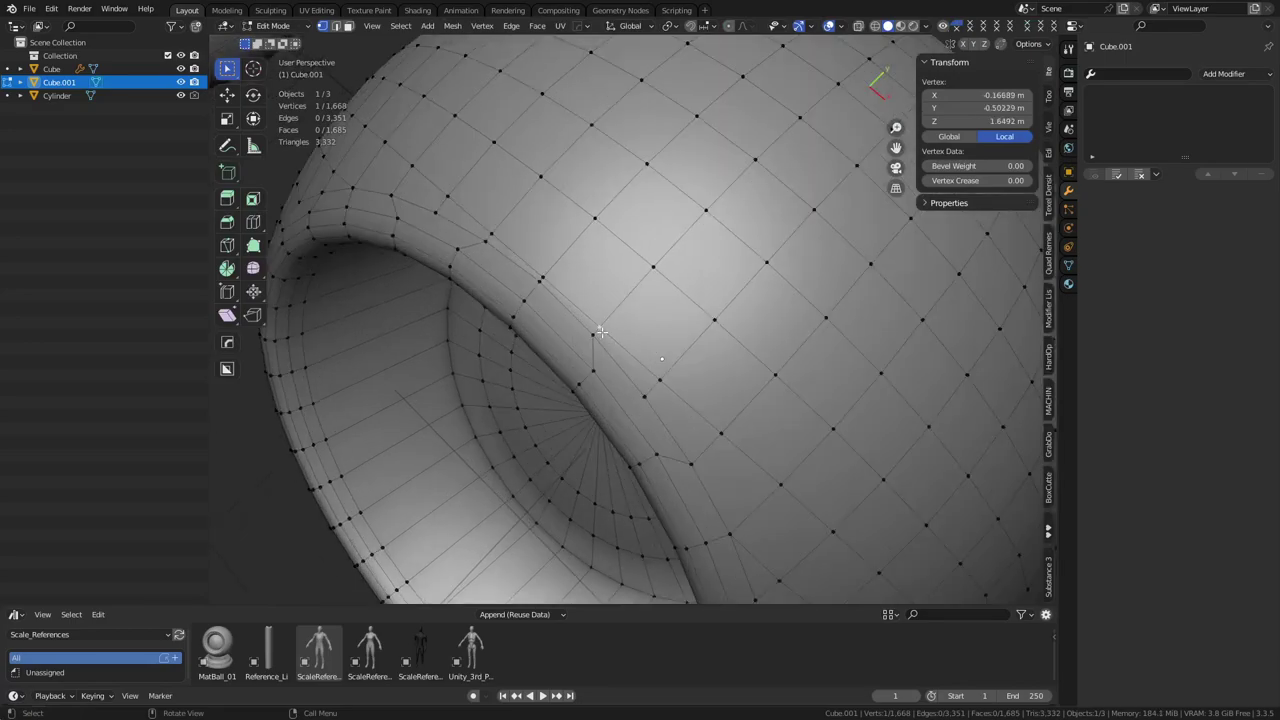
pyautogui.keyDown('ctrl'); pyautogui.click(492, 235); pyautogui.keyUp('ctrl')
pyautogui.keyDown('shift'); pyautogui.click(659, 380); pyautogui.keyUp('shift')
pyautogui.press('g')
pyautogui.press('g')
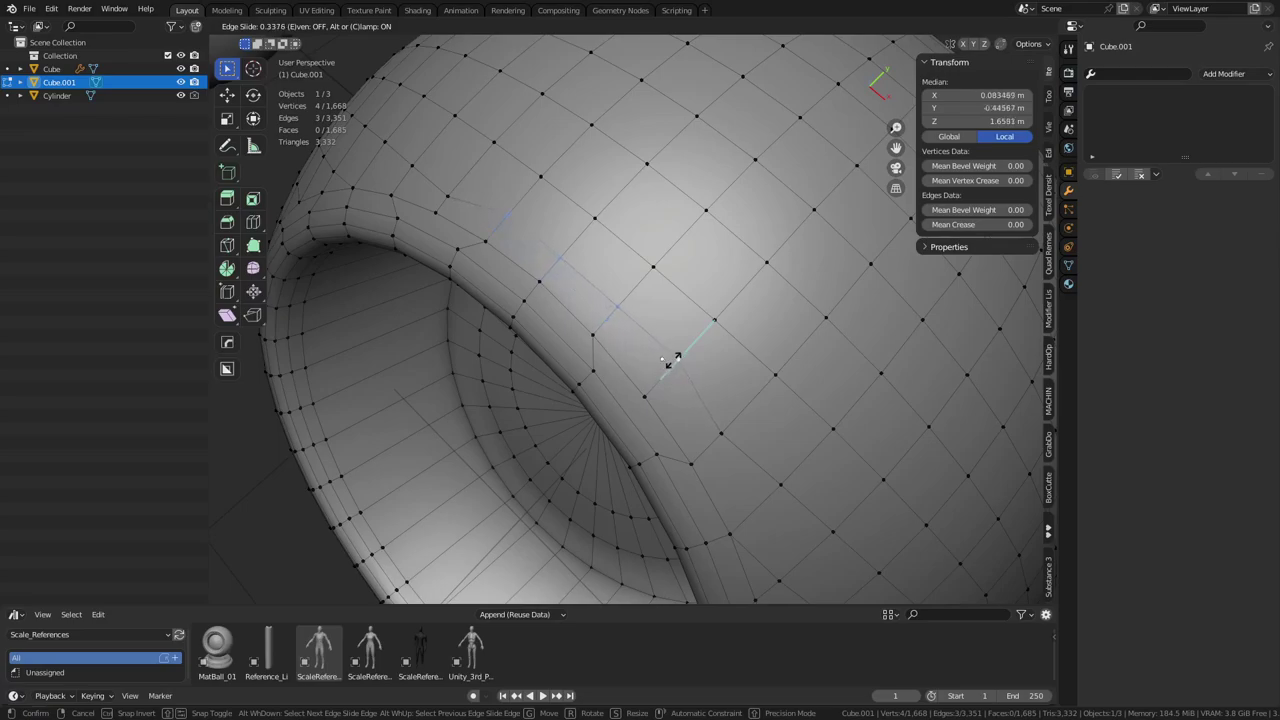
pyautogui.click(678, 358)
# Slide the vertex crowding the side of the rim along its edge, away from the opening
pyautogui.press('Tab')
pyautogui.moveTo(630, 370); pyautogui.dragTo(622, 338, button='middle')
pyautogui.hotkey('shift', 'w')
pyautogui.keyDown('shift'); pyautogui.moveTo(476, 316); pyautogui.dragTo(535, 270, button='middle'); pyautogui.keyUp('shift')
pyautogui.moveTo(535, 335); pyautogui.dragTo(640, 386, button='middle')
pyautogui.keyDown('shift'); pyautogui.moveTo(423, 411); pyautogui.dragTo(605, 376, button='middle'); pyautogui.keyUp('shift')
pyautogui.hotkey('ctrl', 'Tab')
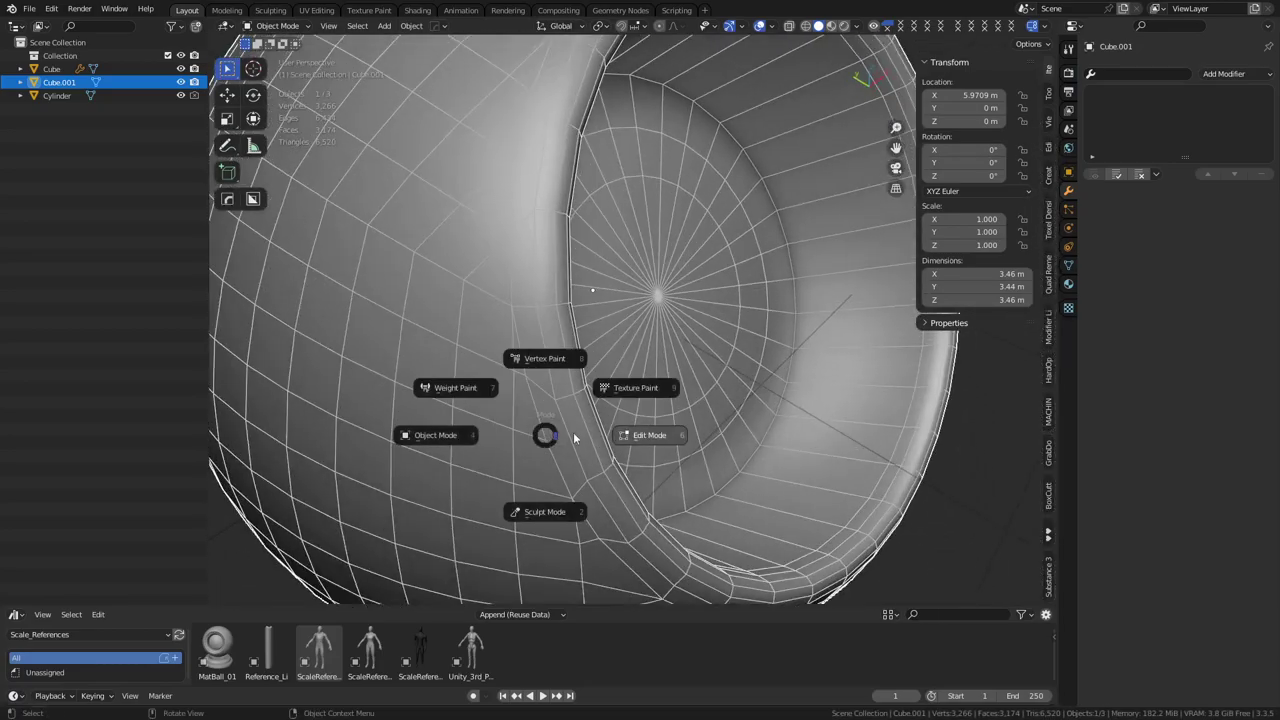
pyautogui.click(571, 439)
pyautogui.click(512, 372)
pyautogui.press('g')
pyautogui.press('g')
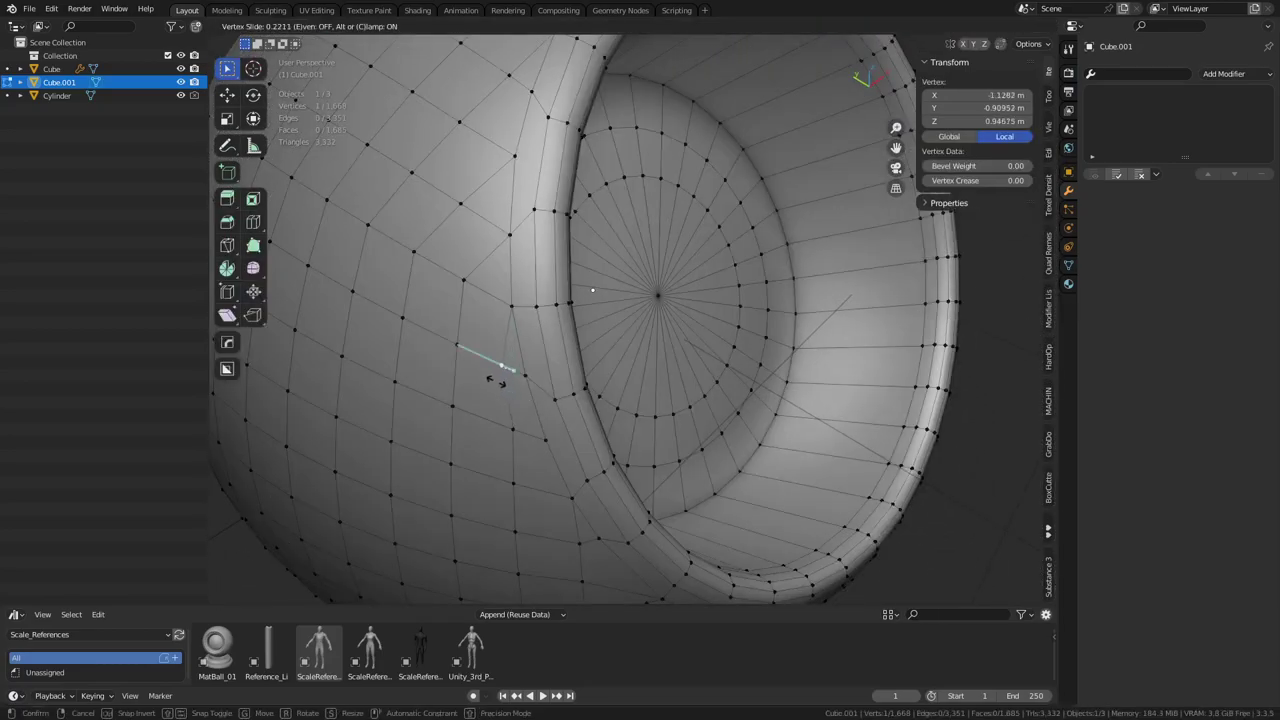
pyautogui.click(497, 382)
# Dissolve the short edge joining the two neighbouring vertices beside the side of the rim
pyautogui.hotkey('ctrl', 'Tab')
pyautogui.click(464, 382)
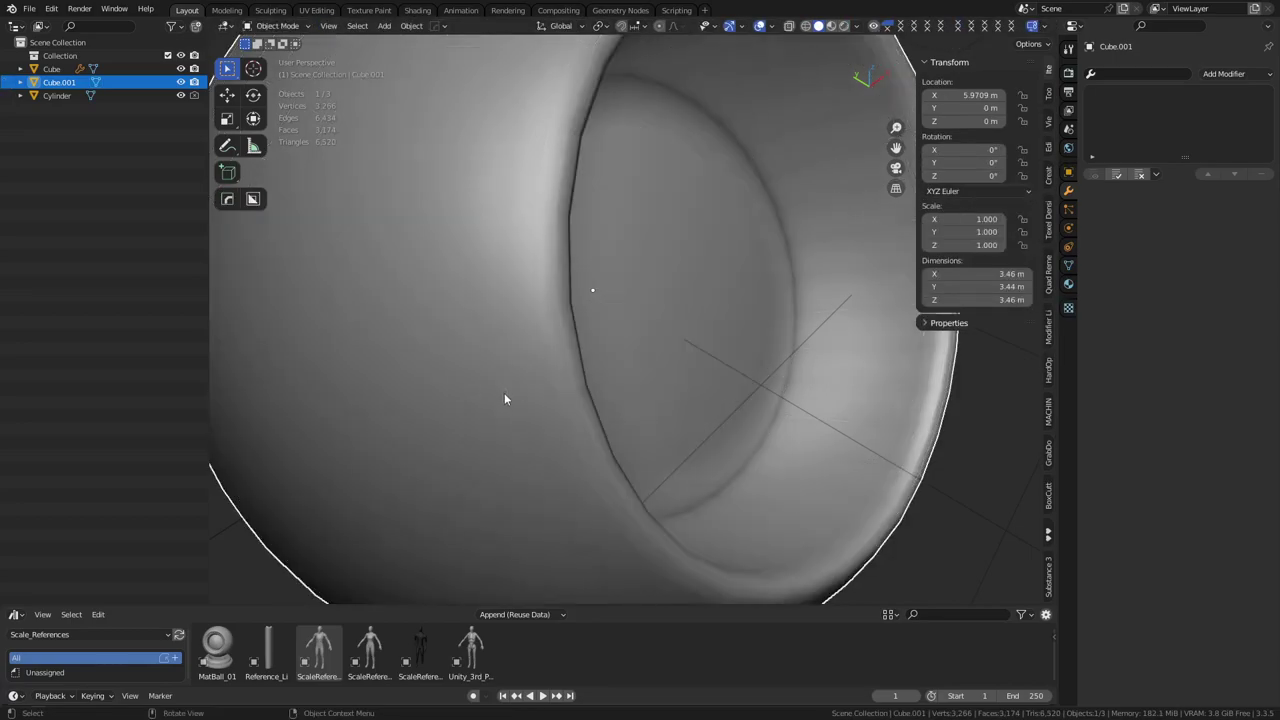
pyautogui.moveTo(504, 391); pyautogui.dragTo(514, 406, button='middle')
pyautogui.hotkey('ctrl', 'Tab')
pyautogui.click(534, 409)
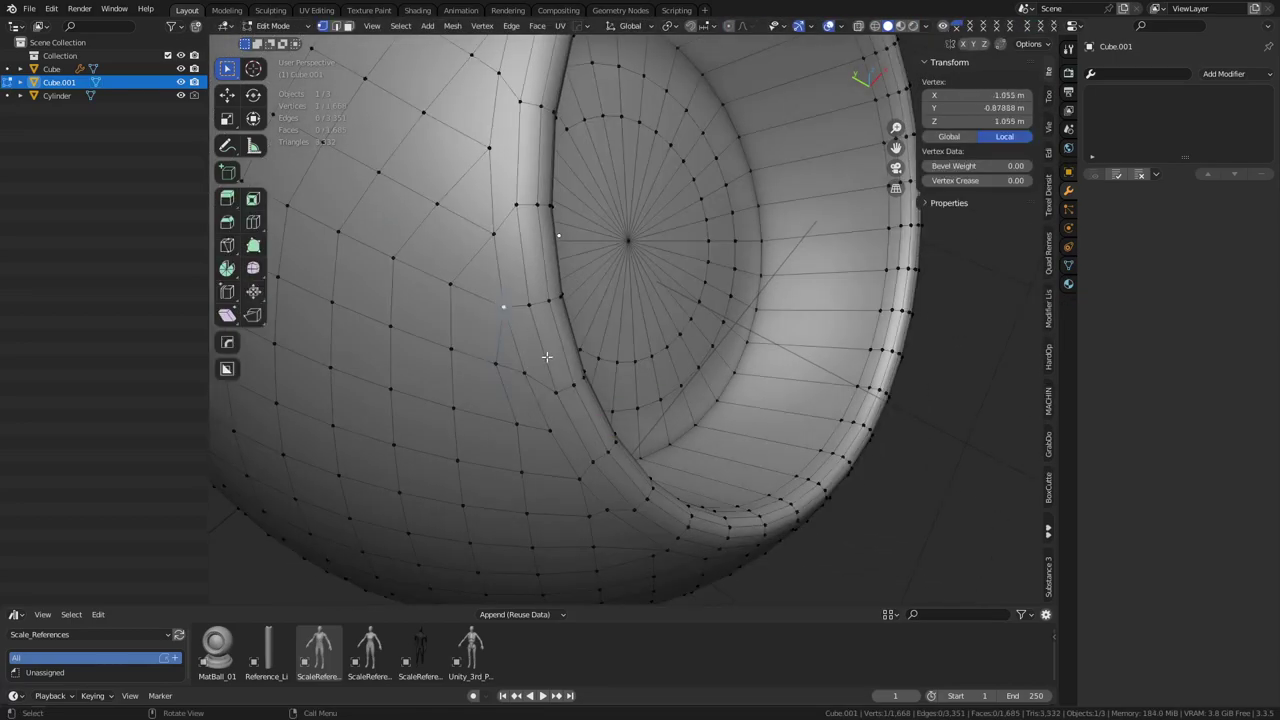
pyautogui.moveTo(618, 388); pyautogui.dragTo(616, 390, button='middle')
pyautogui.press('2')
pyautogui.click(498, 352)
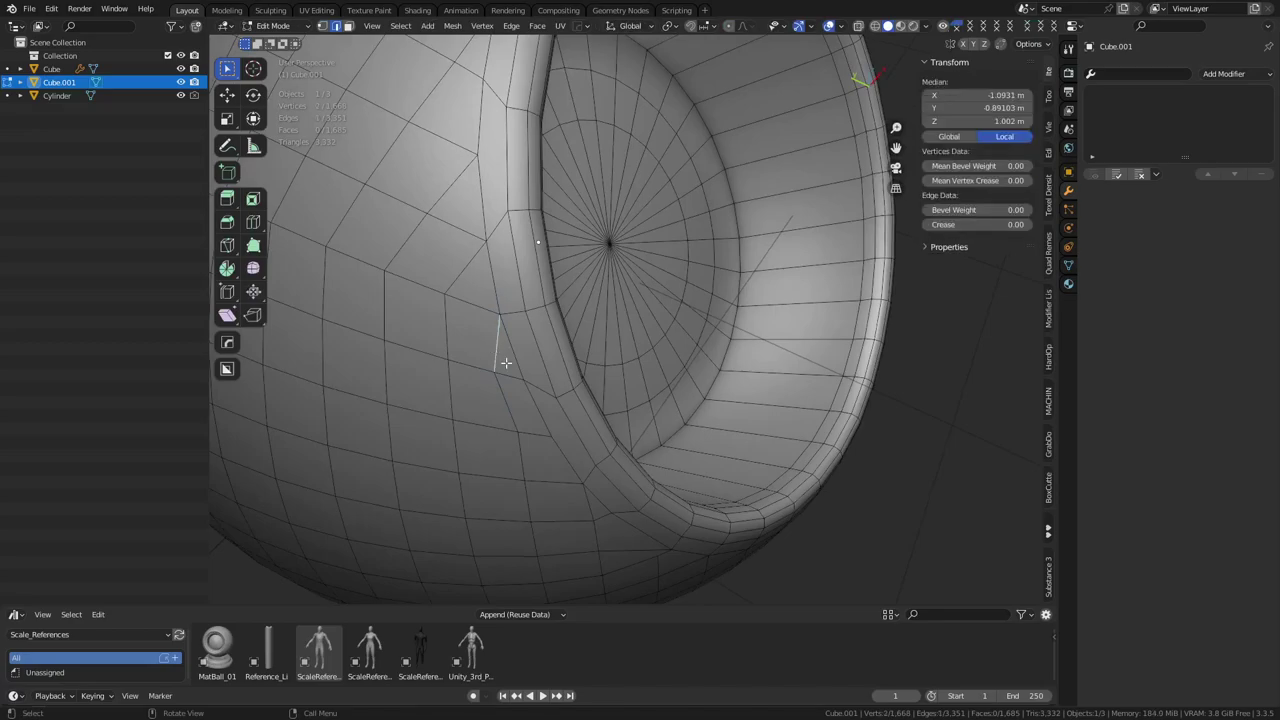
pyautogui.hotkey('ctrl', 'x')
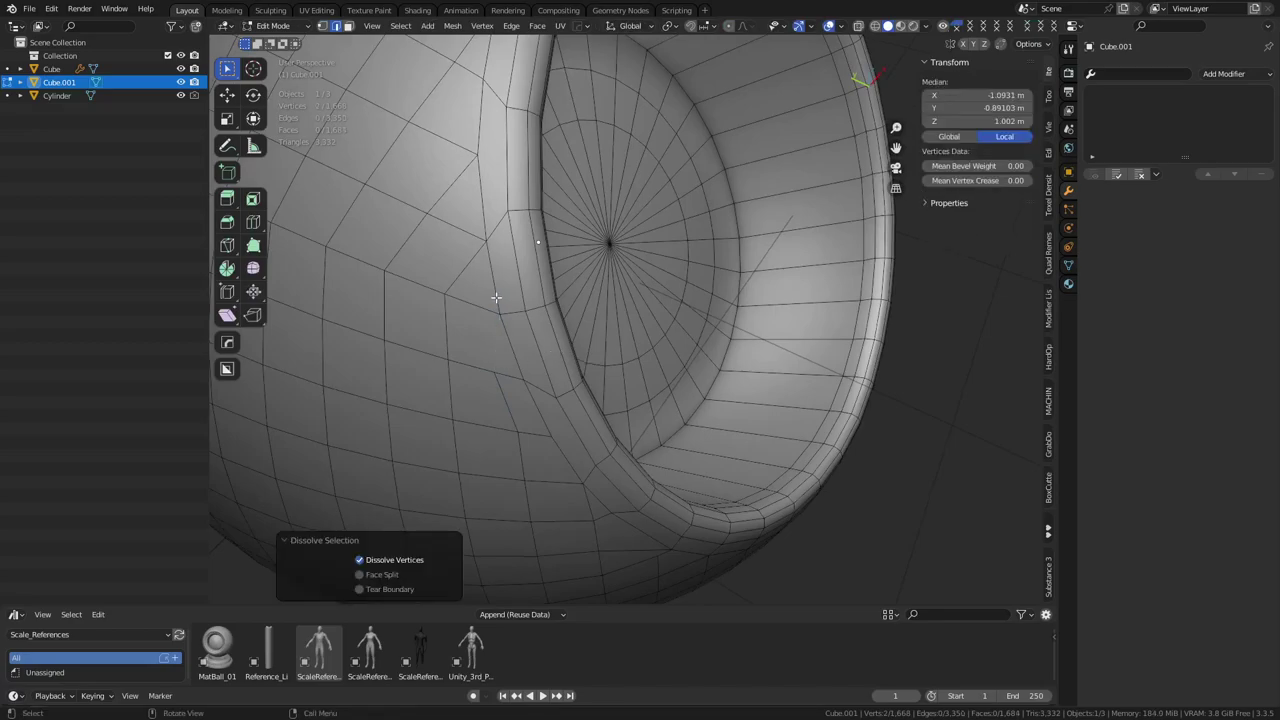
# Check the rim's shading in Object Mode and start Surface Slide on the entire mesh
pyautogui.hotkey('ctrl', 'Tab')
pyautogui.click(584, 342)
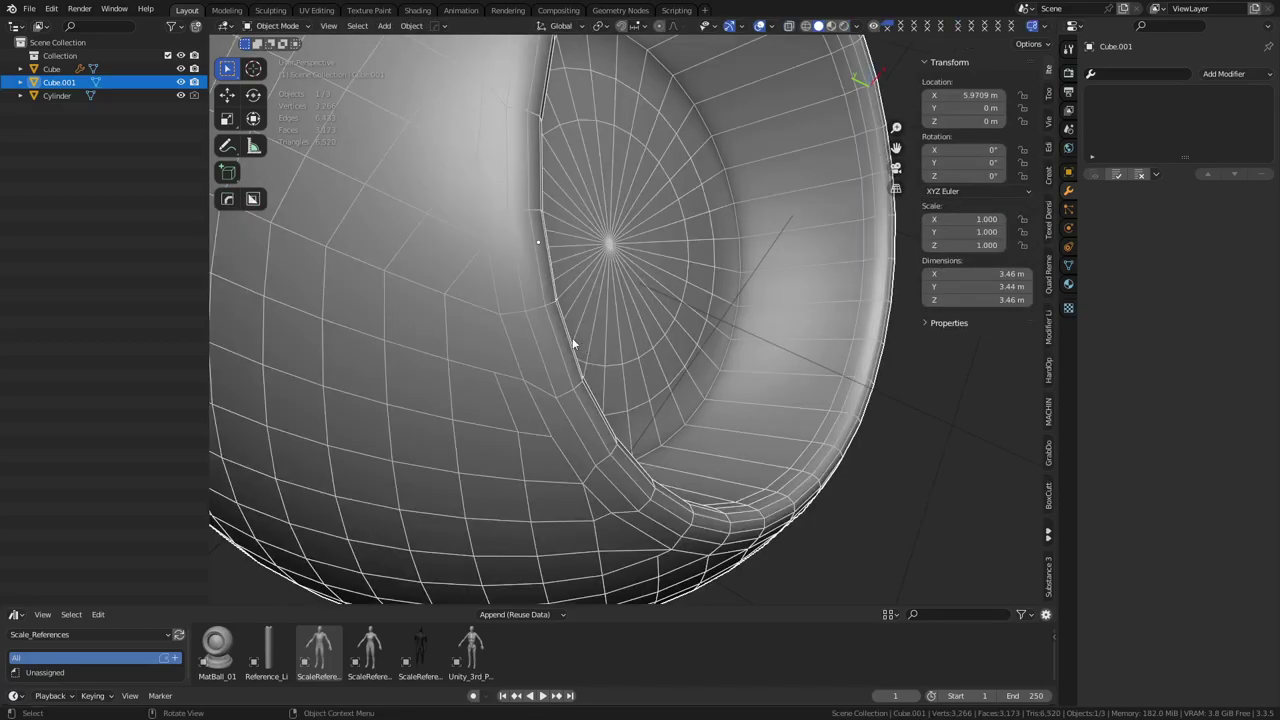
pyautogui.hotkey('shift', 'w')
pyautogui.scroll(-2, 672, 398)
pyautogui.moveTo(786, 443); pyautogui.dragTo(642, 325, button='middle')
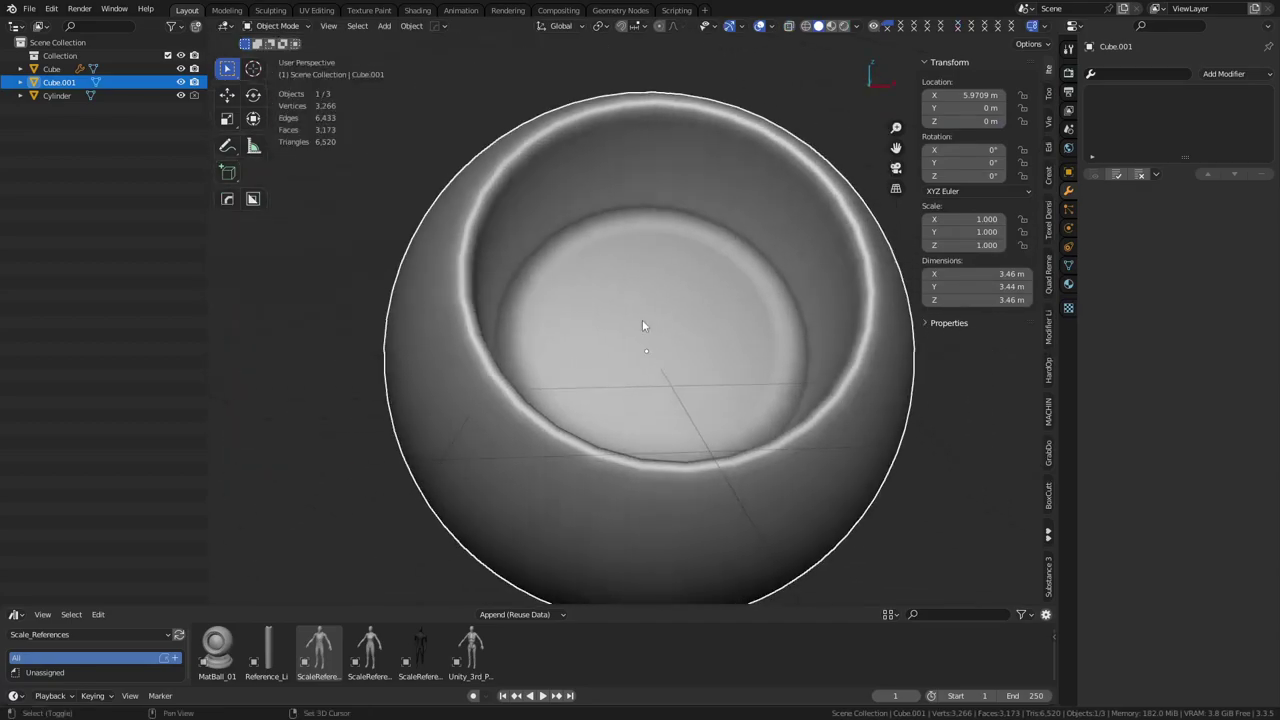
pyautogui.moveTo(669, 413); pyautogui.dragTo(740, 390, button='middle')
pyautogui.press('Tab')
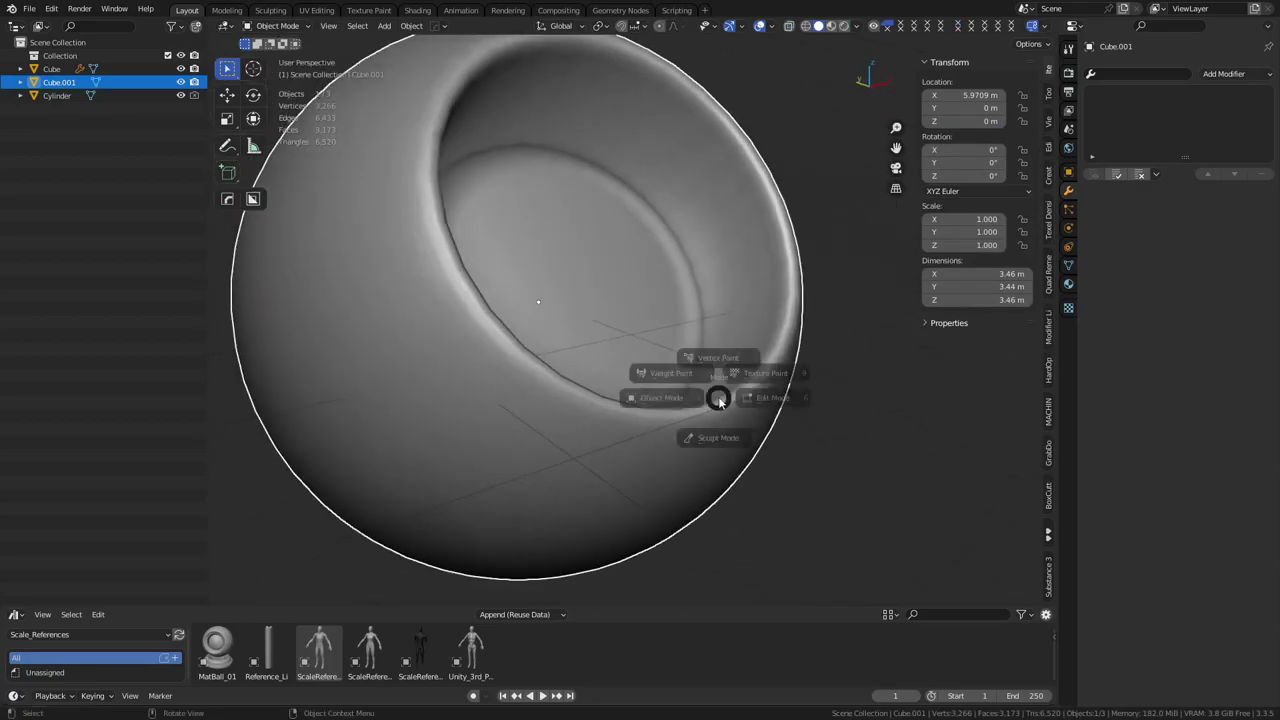
pyautogui.click(782, 400)
pyautogui.press('a')
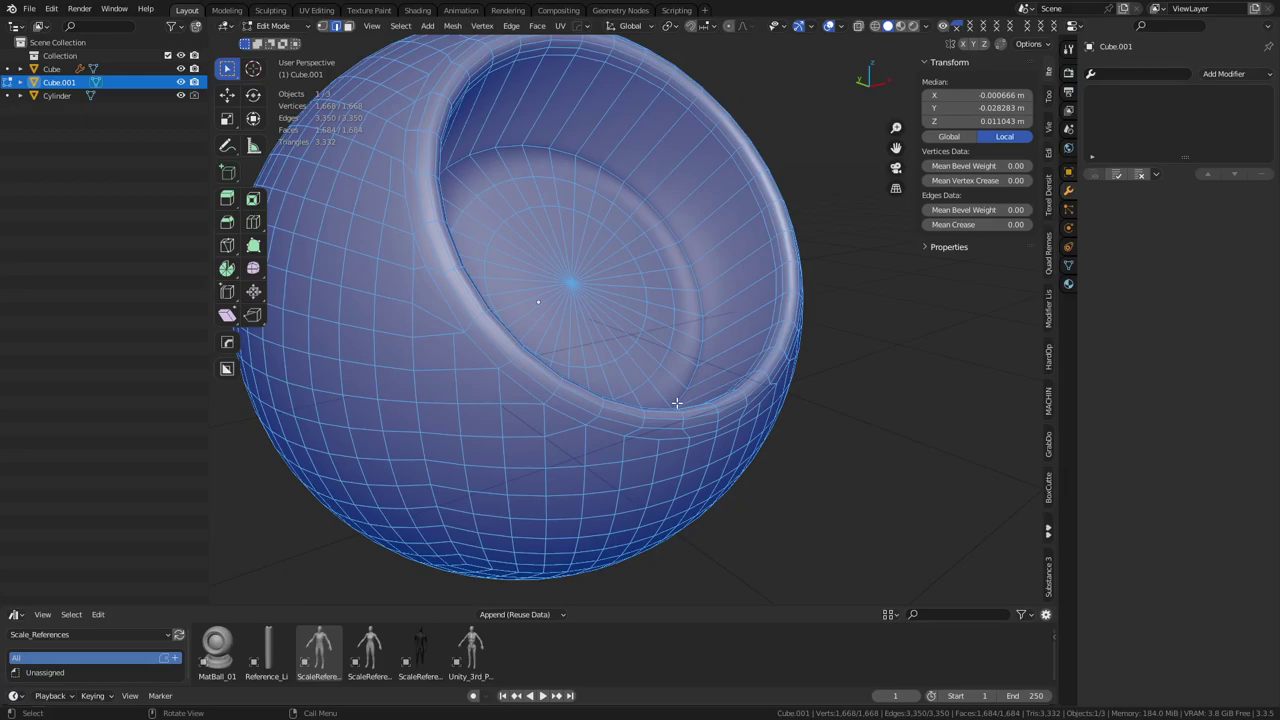
pyautogui.press('q')
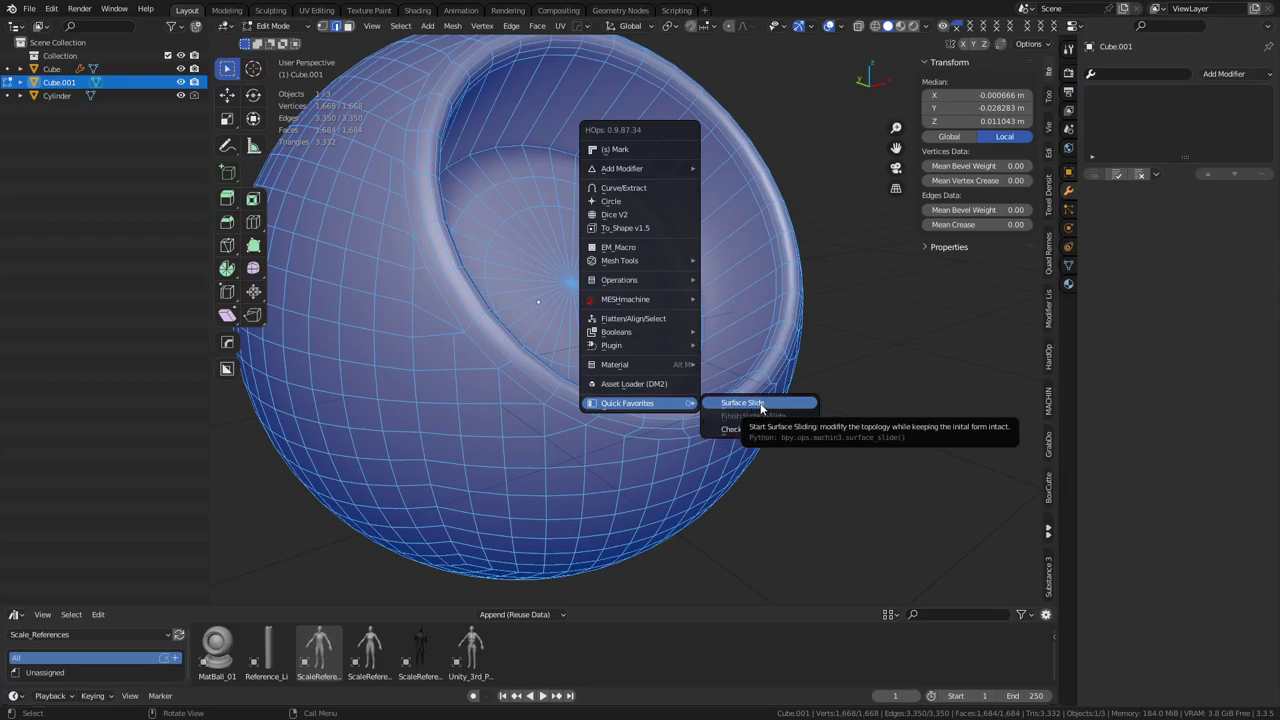
pyautogui.click(755, 408)
# Move the two close vertices outside the lower rim apart to even out the surrounding faces
pyautogui.moveTo(560, 406); pyautogui.dragTo(640, 340, button='middle')
pyautogui.scroll(2, 640, 340)
pyautogui.click(586, 350)
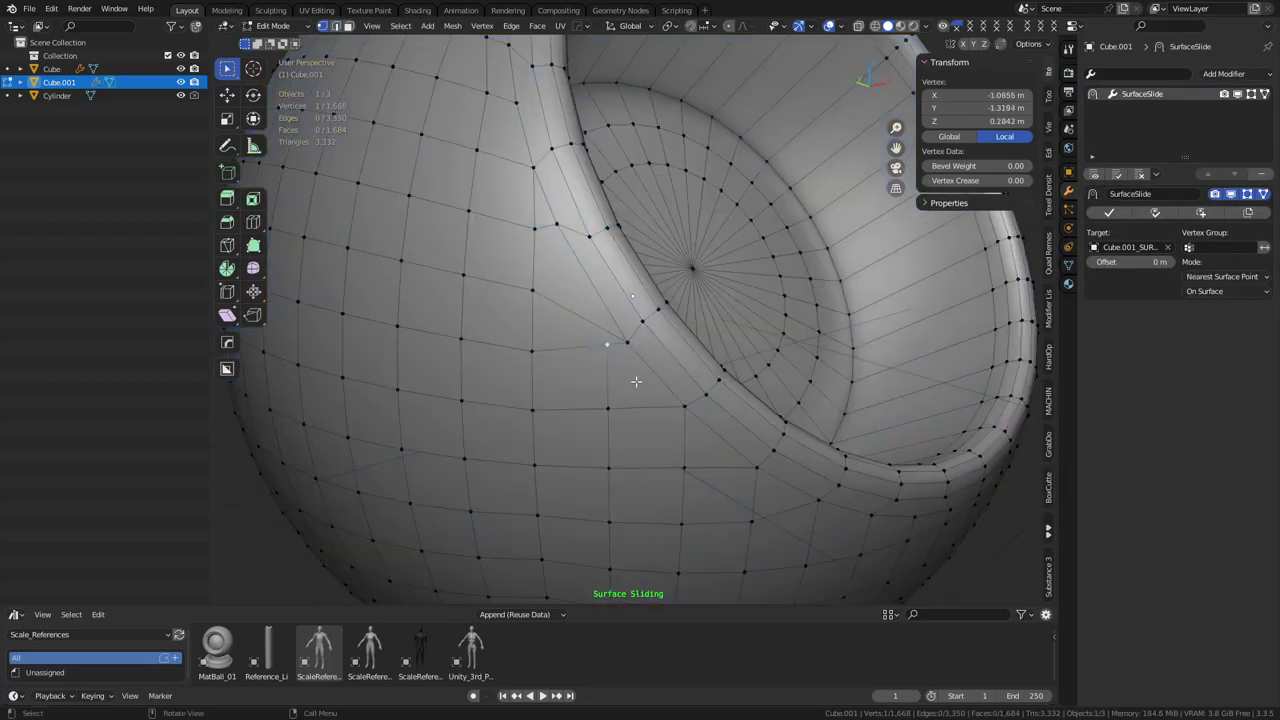
pyautogui.press('g')
pyautogui.click(613, 374)
pyautogui.click(628, 342)
pyautogui.press('g')
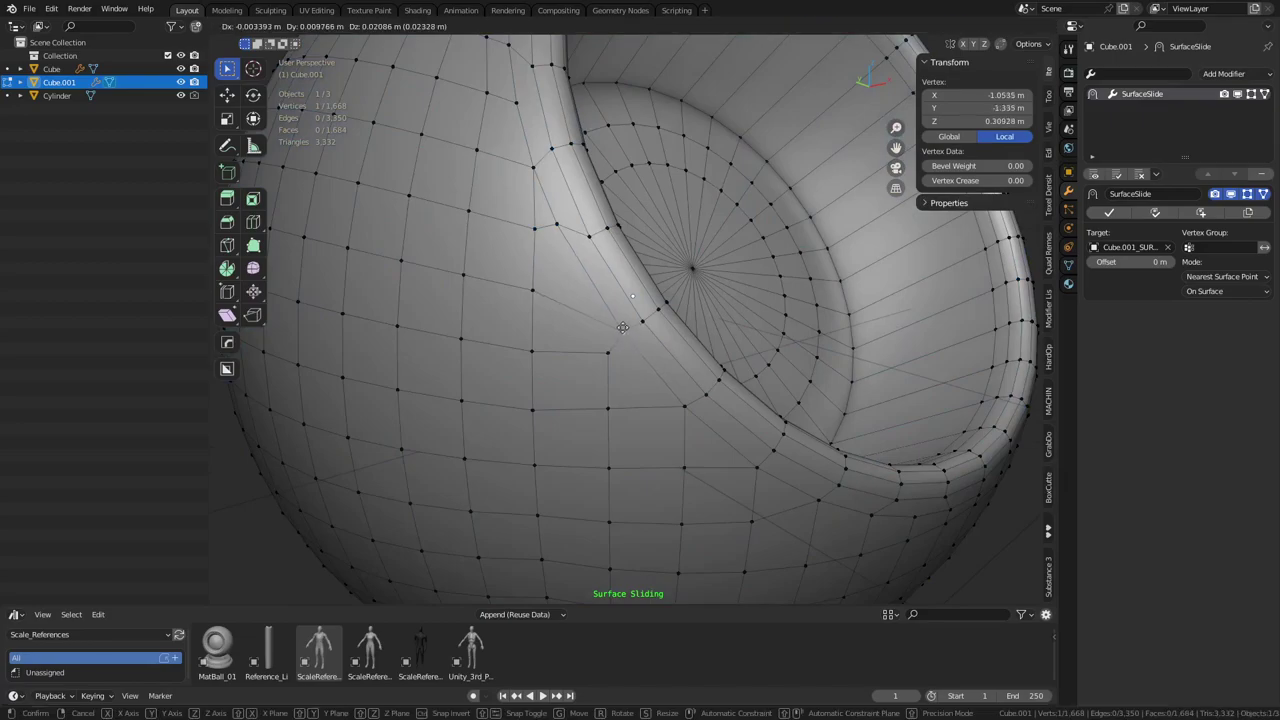
pyautogui.click(620, 329)
# Reposition the two close vertices farther up the rim to even out their spacing
pyautogui.keyDown('shift'); pyautogui.moveTo(685, 366); pyautogui.dragTo(688, 368, button='middle'); pyautogui.keyUp('shift')
pyautogui.click(541, 226)
pyautogui.press('g')
pyautogui.click(538, 224)
pyautogui.press('g')
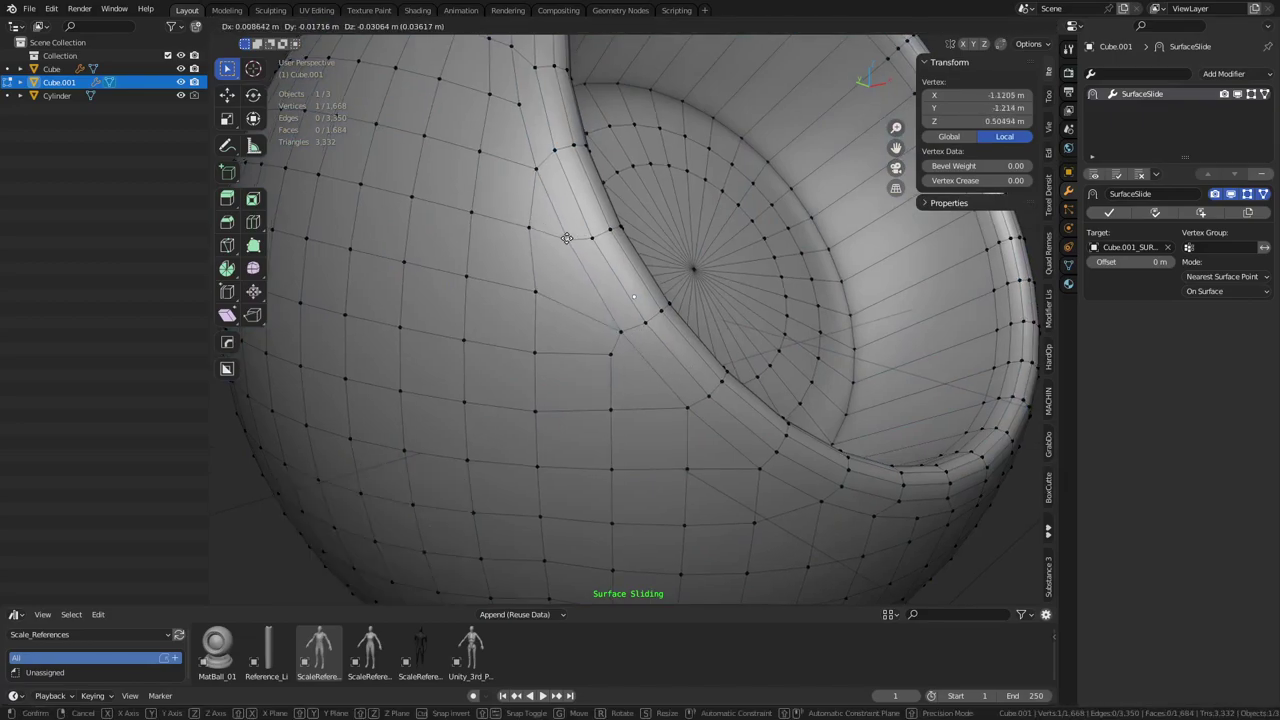
pyautogui.click(566, 239)
# Finish the Surface Slide and show the object's wireframe in Object Mode
pyautogui.press('q')
pyautogui.moveTo(694, 285)
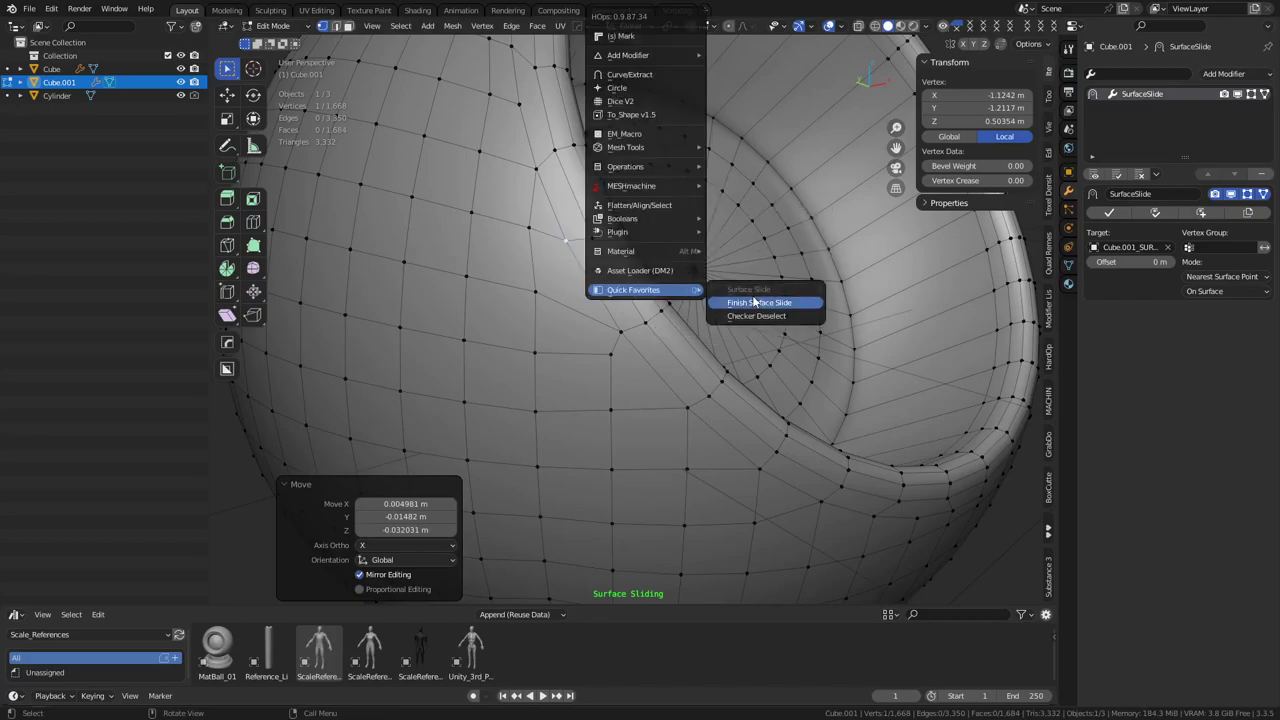
pyautogui.click(756, 301)
pyautogui.press('Tab')
pyautogui.moveTo(704, 297); pyautogui.dragTo(714, 342, button='middle')
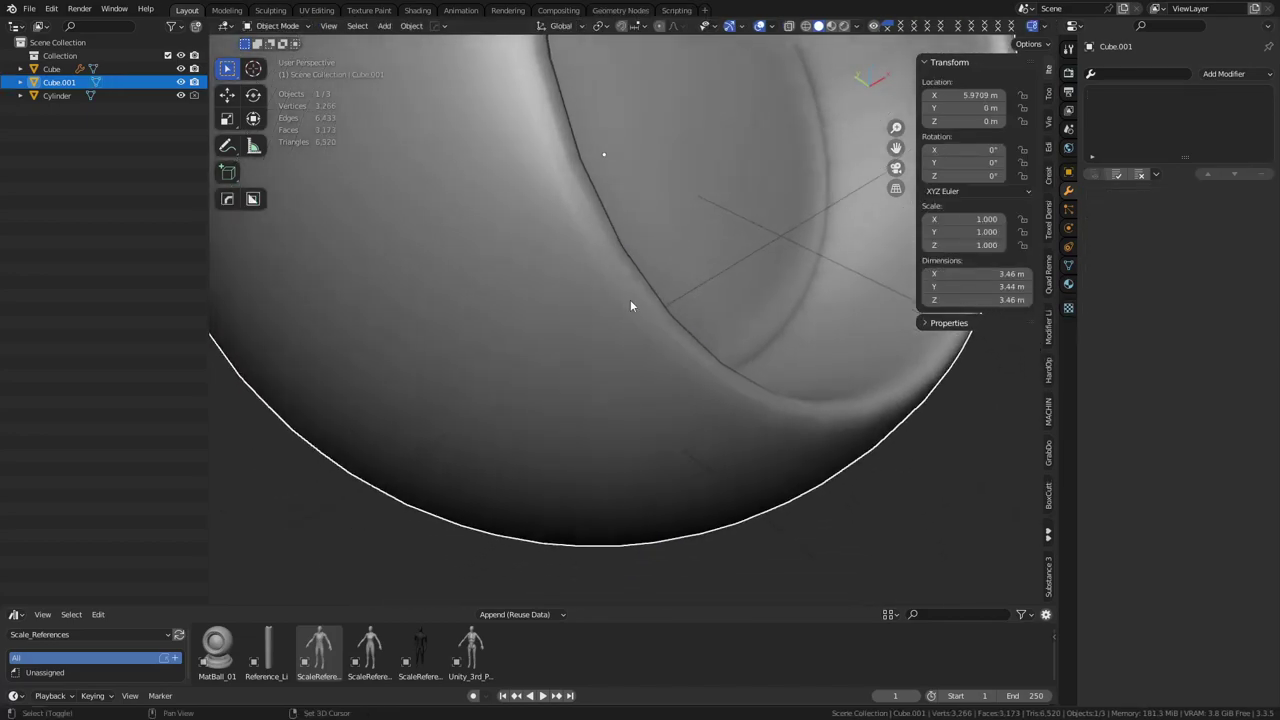
pyautogui.keyDown('shift'); pyautogui.moveTo(632, 303); pyautogui.dragTo(703, 468, button='middle'); pyautogui.keyUp('shift')
pyautogui.scroll(-3, 729, 394)
pyautogui.hotkey('shift', 'w')
pyautogui.moveTo(730, 392); pyautogui.dragTo(688, 400, button='middle')
pyautogui.rightClick(688, 400)
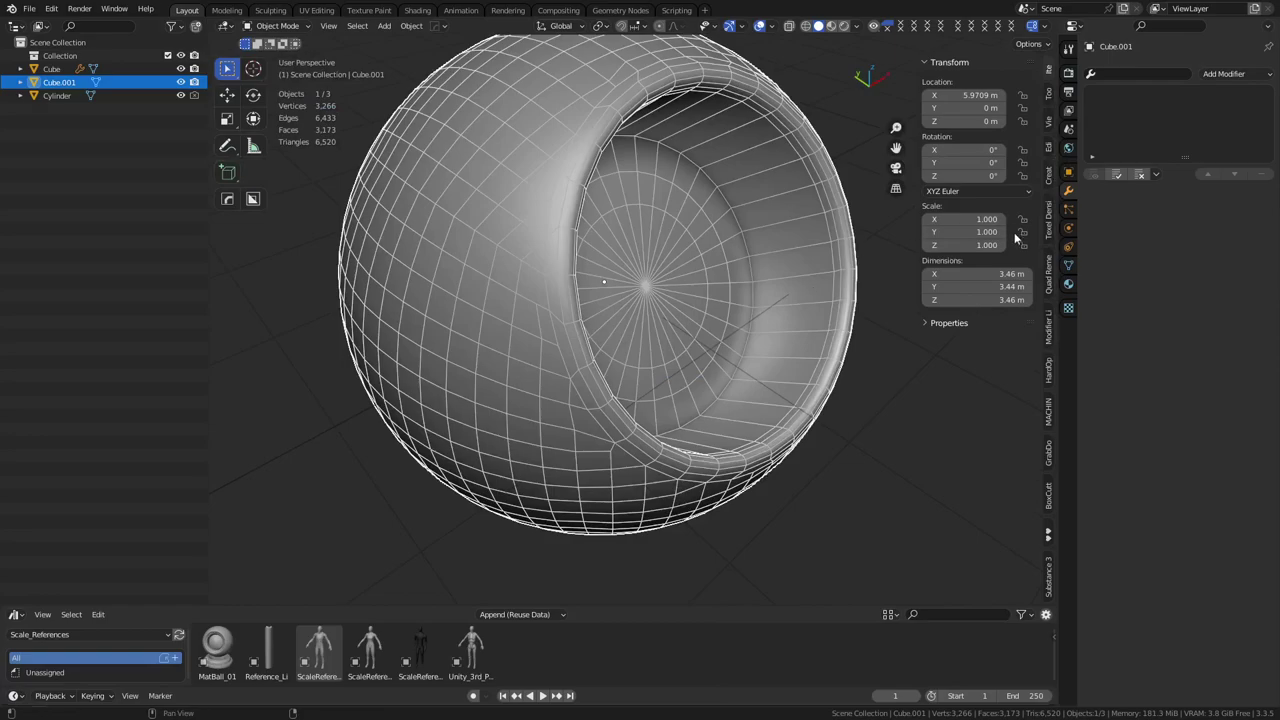
# Hide the cleaned-up sphere's wireframe and deselect everything
pyautogui.hotkey('shift', 'w')
pyautogui.keyDown('shift'); pyautogui.moveTo(815, 376); pyautogui.dragTo(532, 384, button='middle'); pyautogui.keyUp('shift')
pyautogui.scroll(-3, 780, 378)
pyautogui.click(780, 378)
pyautogui.scroll(-4, 617, 383)
# Duplicate the original sphere with the boolean cutout in place and convert the copy to a mesh
pyautogui.click(394, 254)
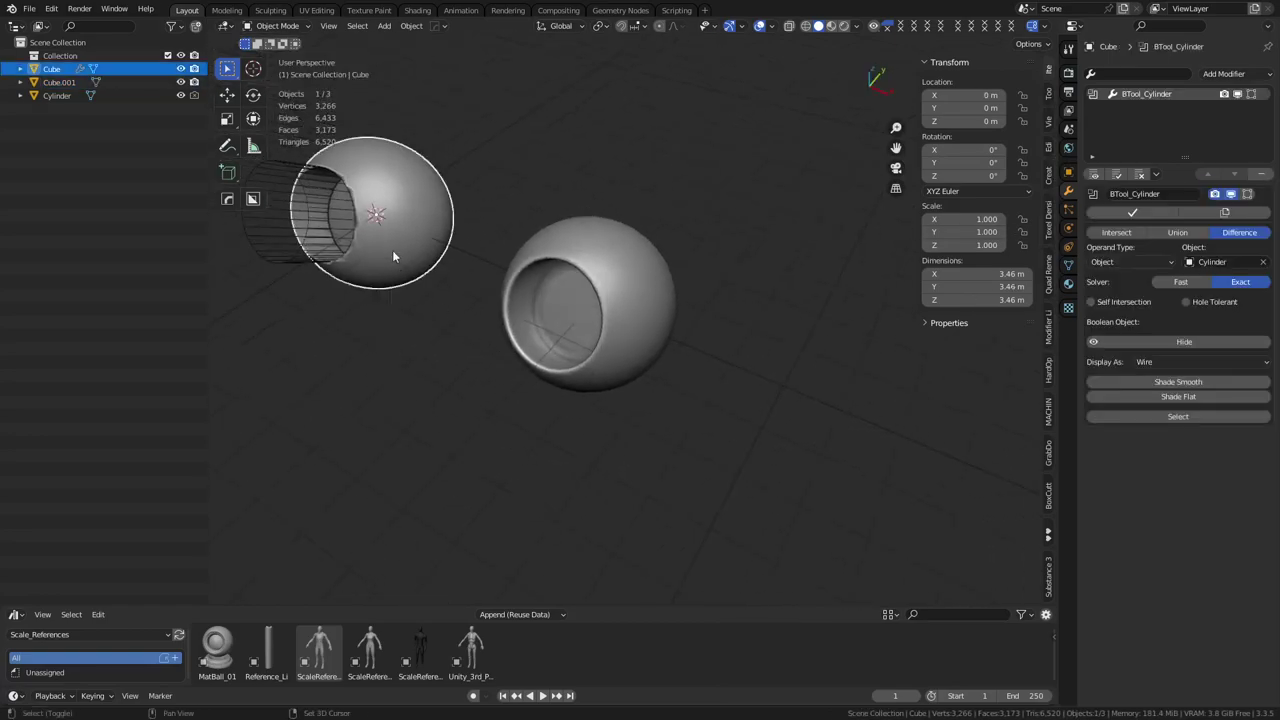
pyautogui.hotkey('shift', 'd')
pyautogui.rightClick(478, 215)
pyautogui.rightClick(477, 220)
pyautogui.moveTo(475, 260)
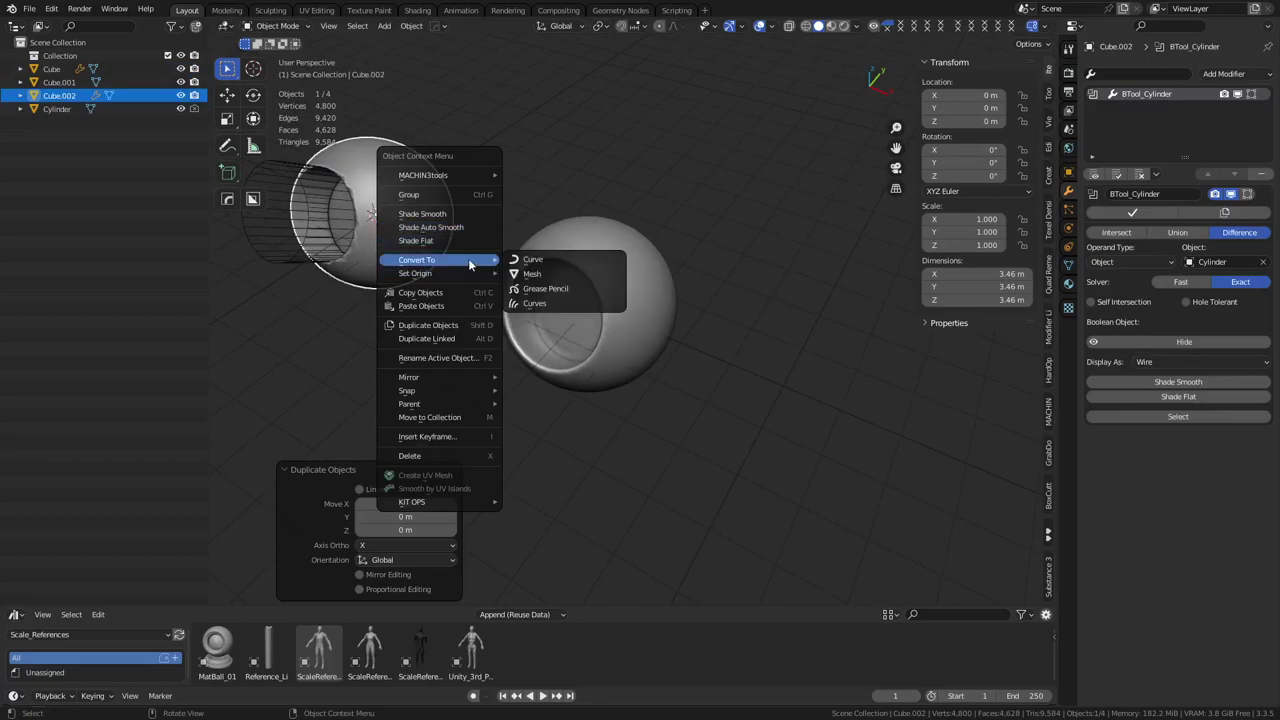
pyautogui.click(532, 274)
# Move the converted copy along the X axis past the other spheres, to about 13.58 m
pyautogui.press('g')
pyautogui.press('x')
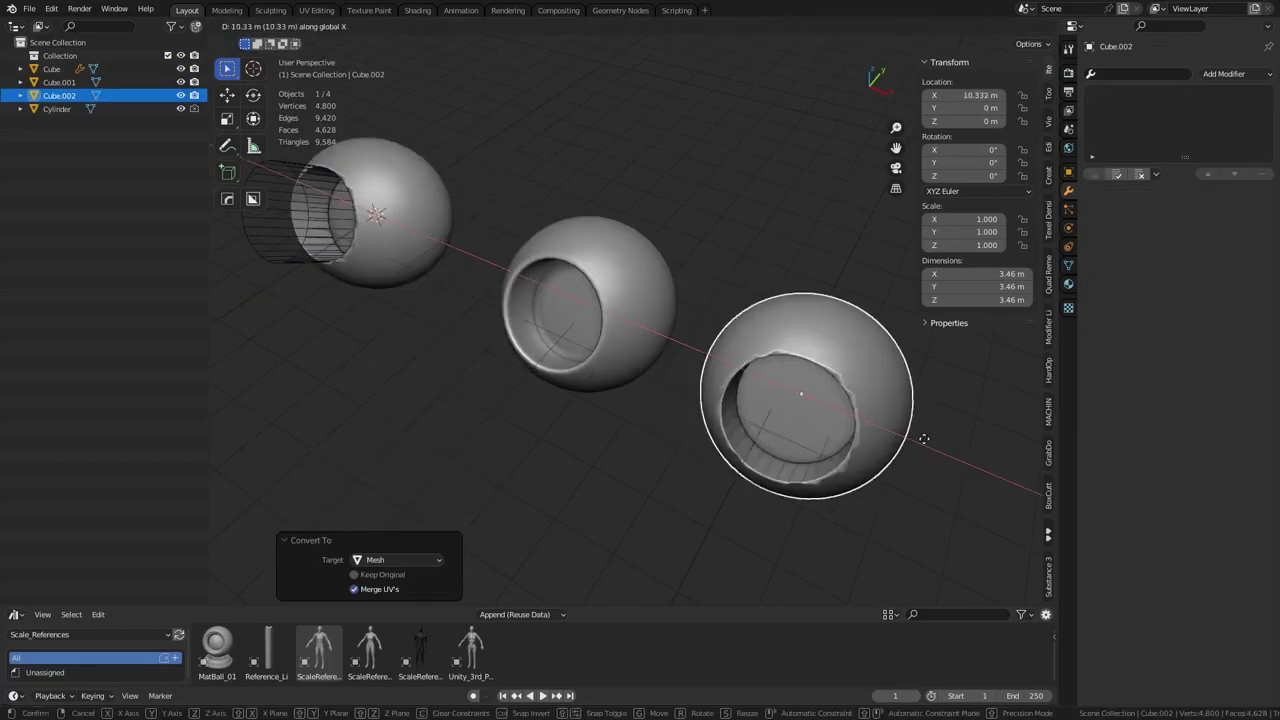
pyautogui.click(1025, 470)
pyautogui.keyDown('shift'); pyautogui.moveTo(856, 427); pyautogui.dragTo(604, 365, button='middle'); pyautogui.keyUp('shift')
pyautogui.press('g')
pyautogui.press('x')
pyautogui.click(760, 410)
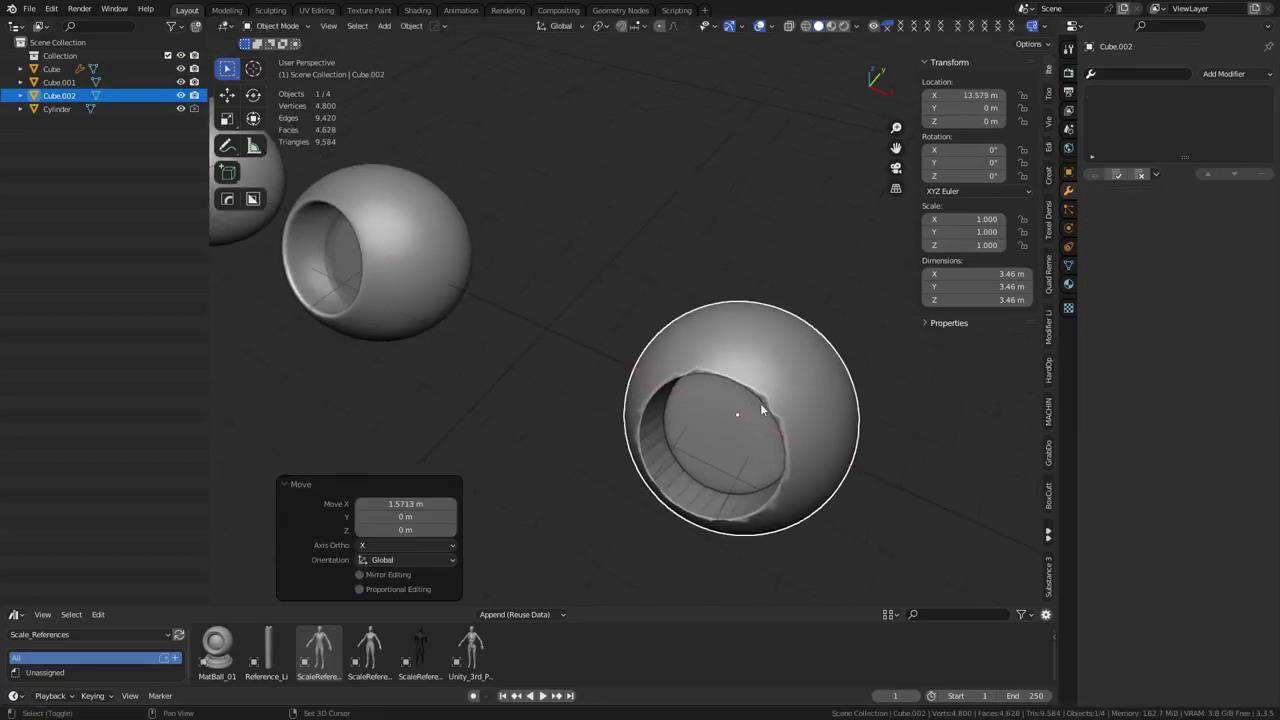
# Frame the moved copy, enter Edit Mode on it and clear the selection
pyautogui.keyDown('shift'); pyautogui.moveTo(750, 405); pyautogui.dragTo(622, 320, button='middle'); pyautogui.keyUp('shift')
pyautogui.press('`')
pyautogui.click(680, 372)
pyautogui.moveTo(626, 393); pyautogui.dragTo(698, 376, button='middle')
pyautogui.keyDown('shift'); pyautogui.moveTo(698, 376); pyautogui.dragTo(688, 338, button='middle'); pyautogui.keyUp('shift')
pyautogui.hotkey('ctrl', 'Tab')
pyautogui.click(685, 346)
pyautogui.click(910, 412)
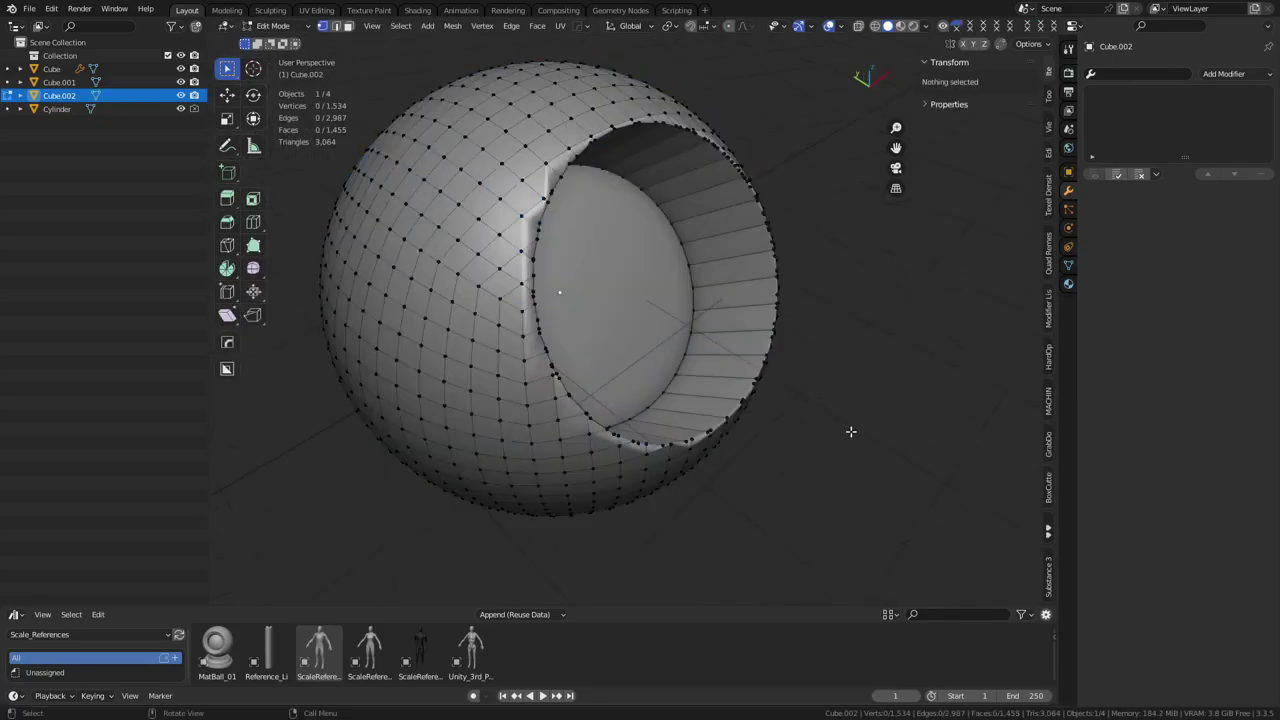
# Examine the edges and surrounding faces along the raw boolean rim from several angles
pyautogui.scroll(4, 672, 426)
pyautogui.scroll(-2, 512, 449)
pyautogui.moveTo(290, 415); pyautogui.dragTo(363, 403, button='middle')
pyautogui.scroll(2, 410, 375)
pyautogui.moveTo(766, 300); pyautogui.dragTo(548, 311, button='middle')
pyautogui.press('2')
pyautogui.click(595, 315)
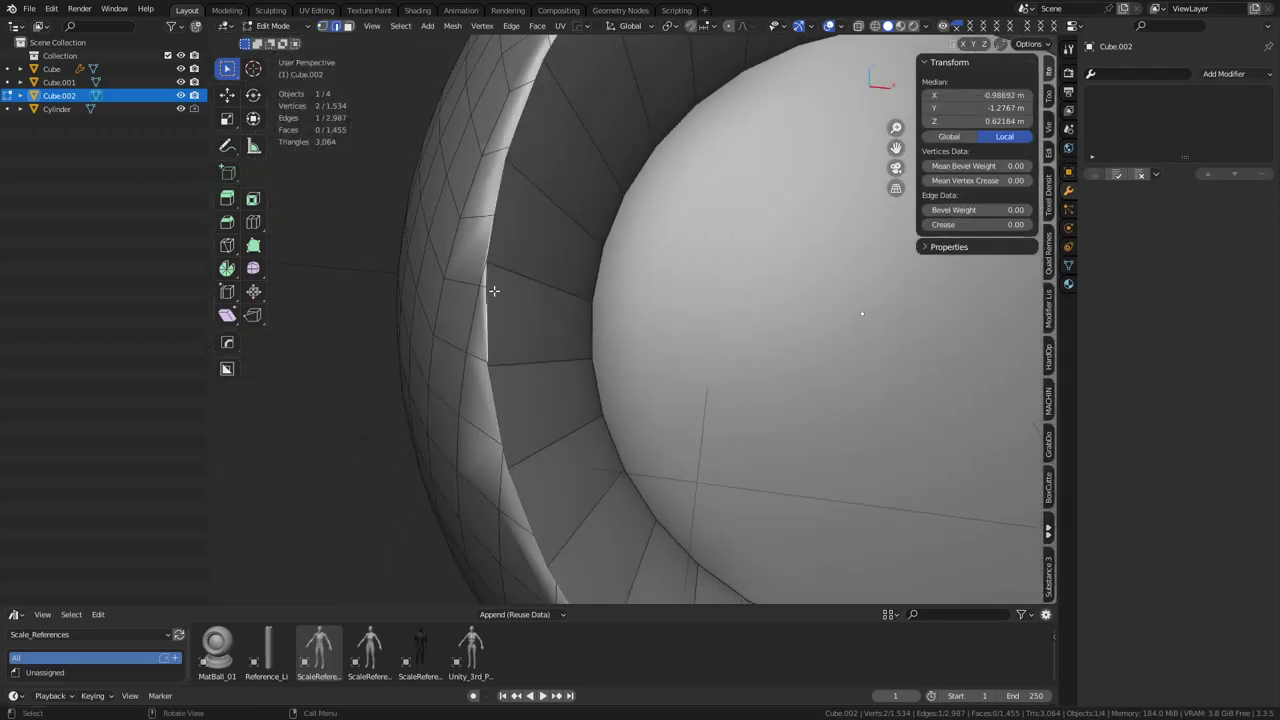
pyautogui.moveTo(641, 226); pyautogui.dragTo(688, 328, button='middle')
pyautogui.scroll(-3, 688, 328)
pyautogui.moveTo(594, 349); pyautogui.dragTo(703, 286, button='middle')
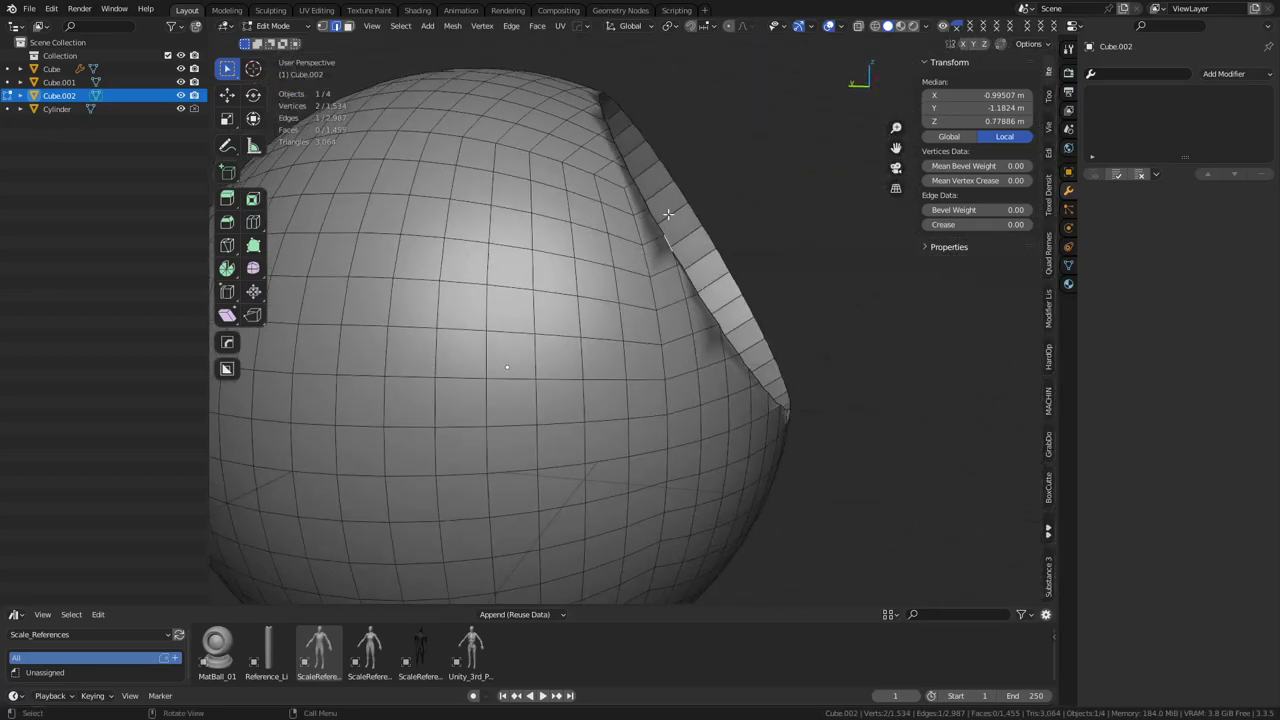
pyautogui.moveTo(842, 334); pyautogui.dragTo(634, 345, button='middle')
# Select the cutout's round floor face and grow the selection to include all the inner wall faces
pyautogui.press('3')
pyautogui.click(570, 351)
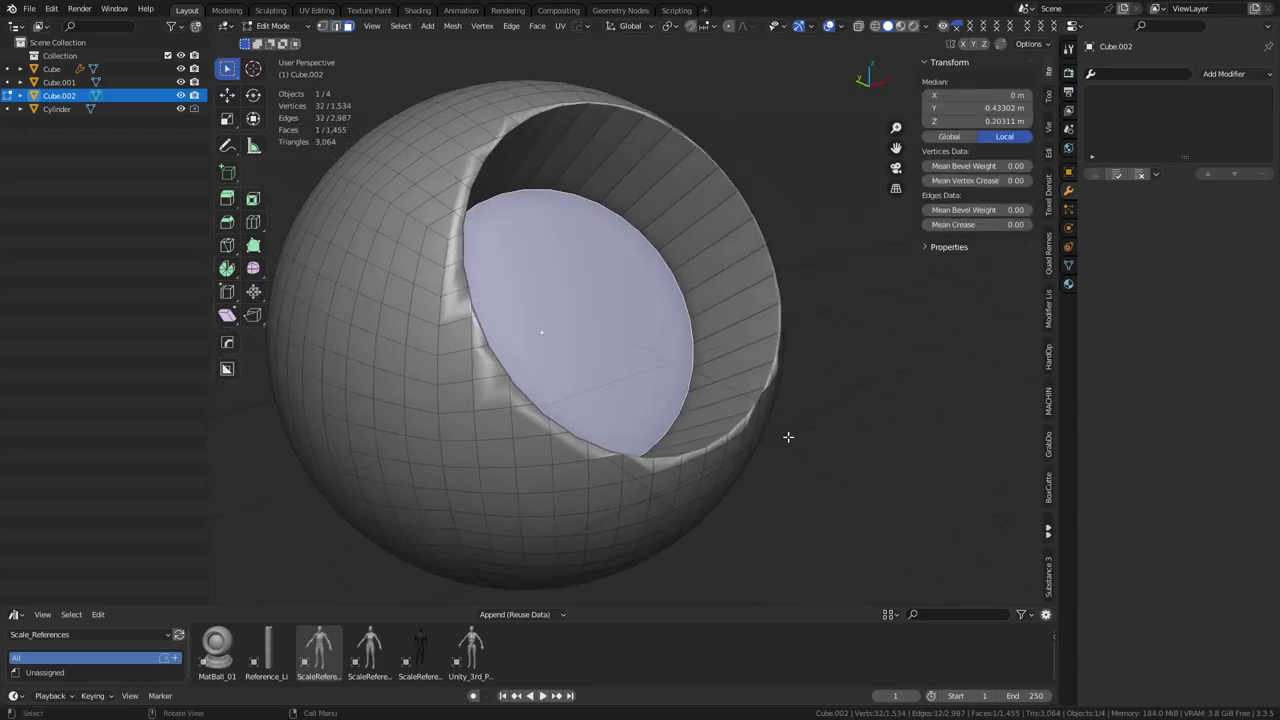
pyautogui.moveTo(787, 435); pyautogui.dragTo(799, 462, button='middle')
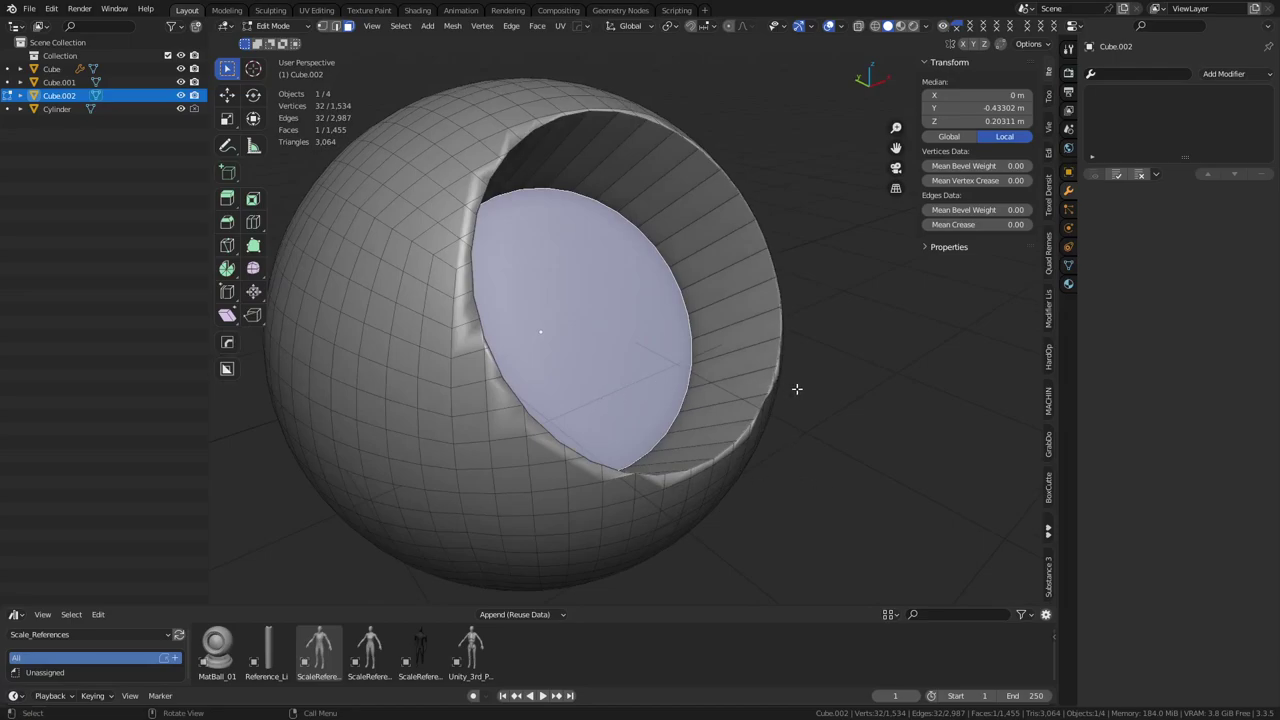
pyautogui.press('ctrl+KP_Add')
pyautogui.press('ctrl+KP_Subtract')
pyautogui.press('ctrl+KP_Add')
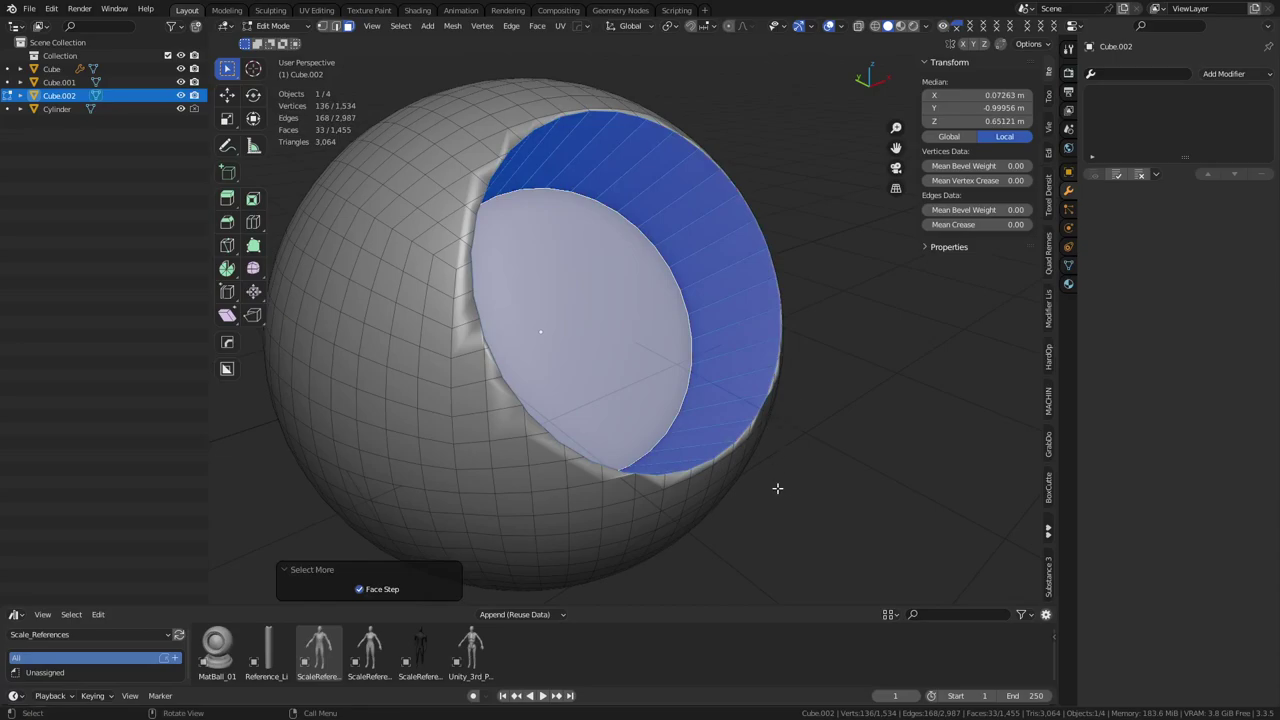
# Merge the selected cutout vertices by distance with a merge distance of 0.01 m
pyautogui.scroll(5, 800, 480)
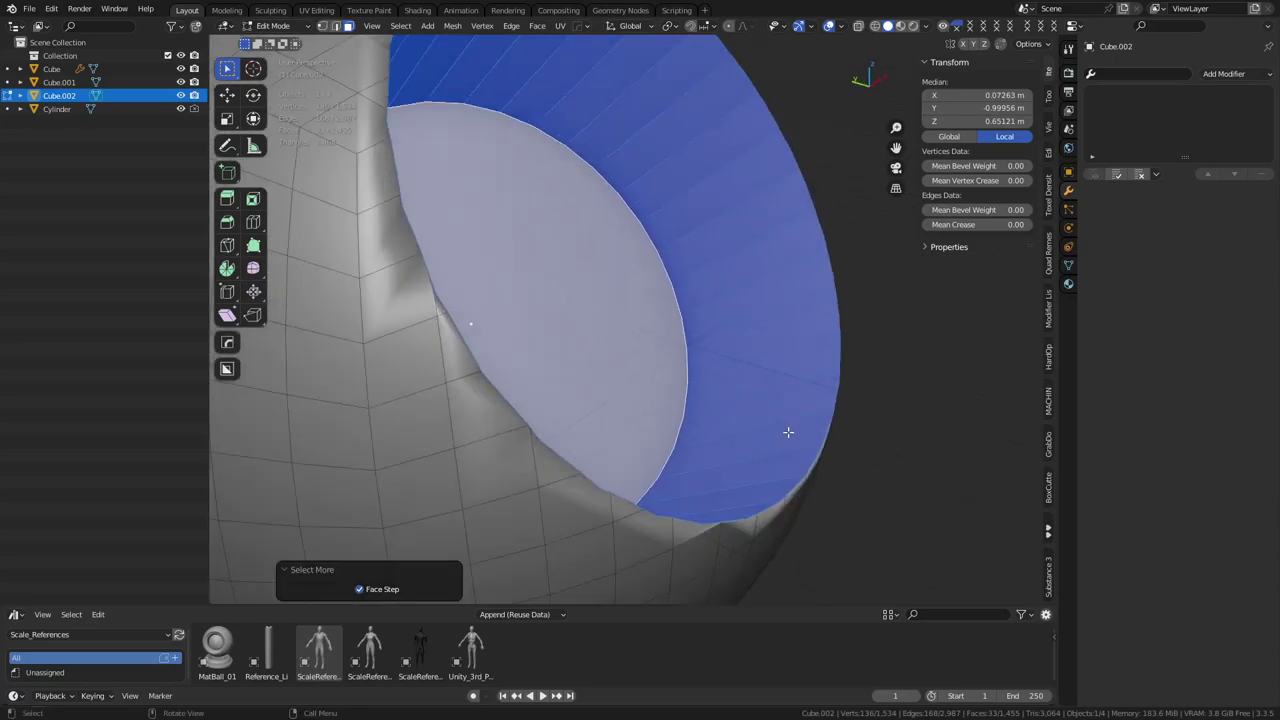
pyautogui.moveTo(845, 453); pyautogui.dragTo(837, 450, button='middle')
pyautogui.press('m')
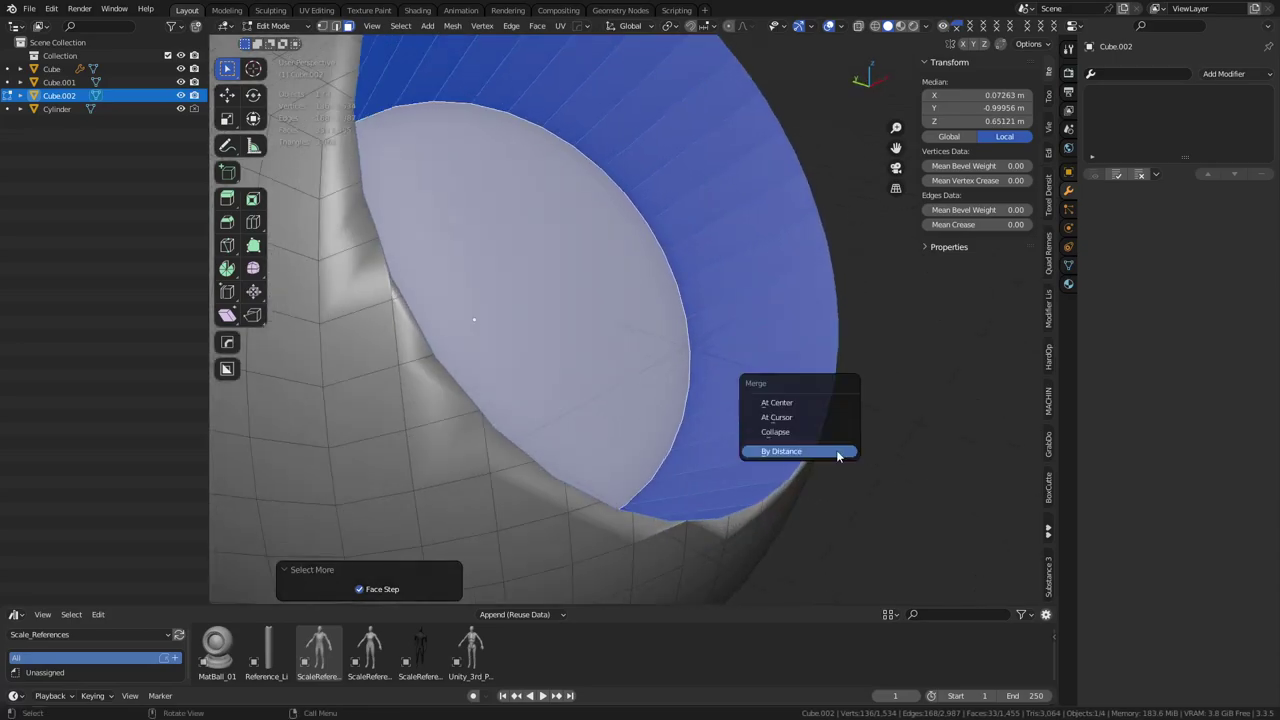
pyautogui.click(838, 452)
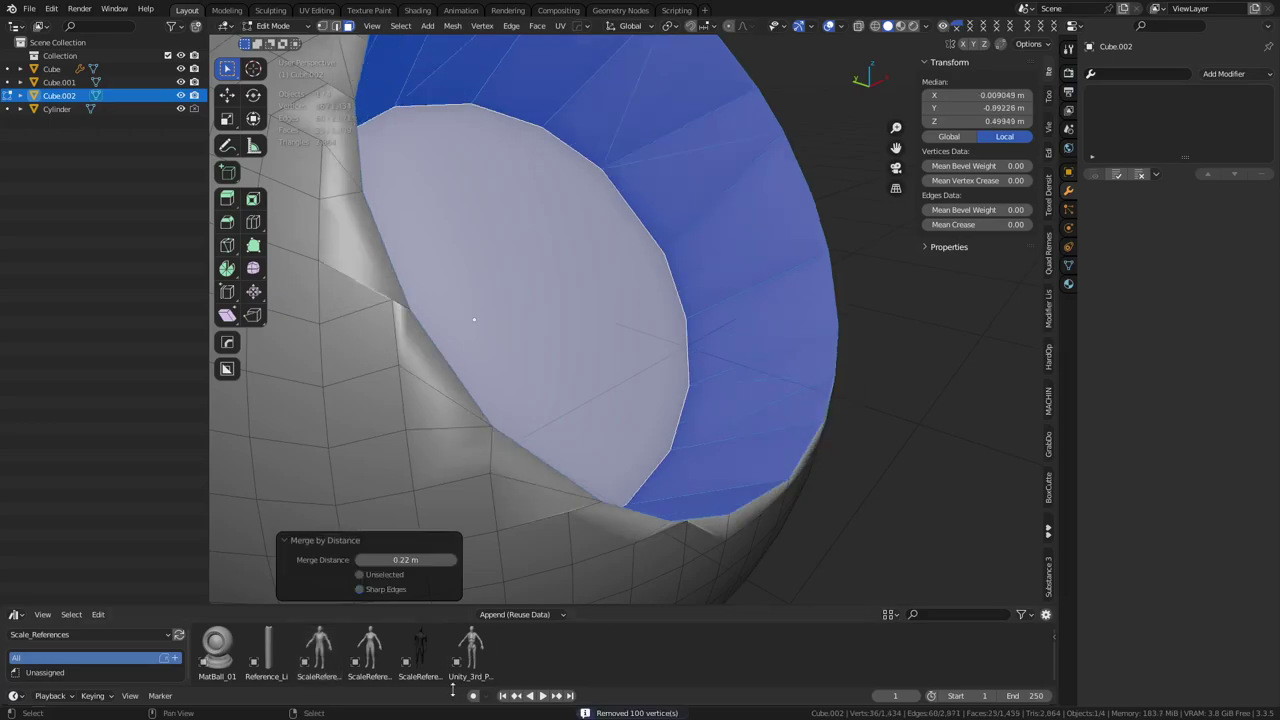
pyautogui.moveTo(420, 560); pyautogui.dragTo(370, 560)
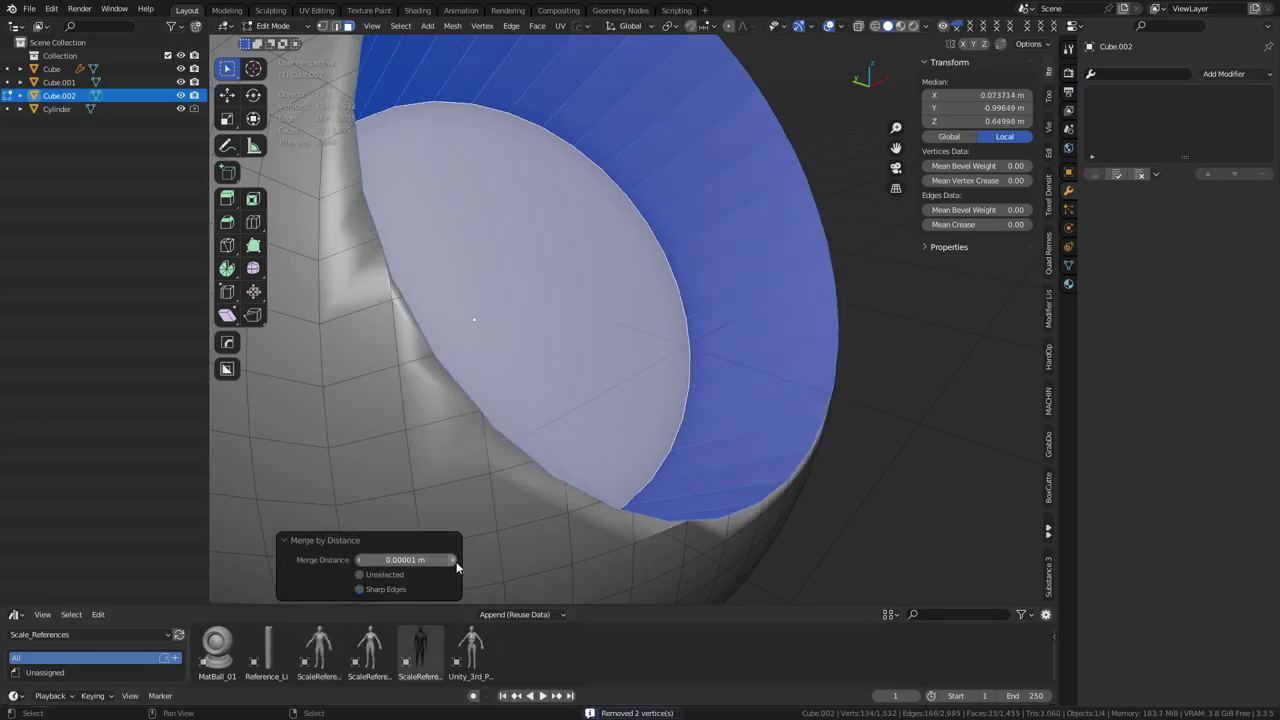
pyautogui.click(453, 561)
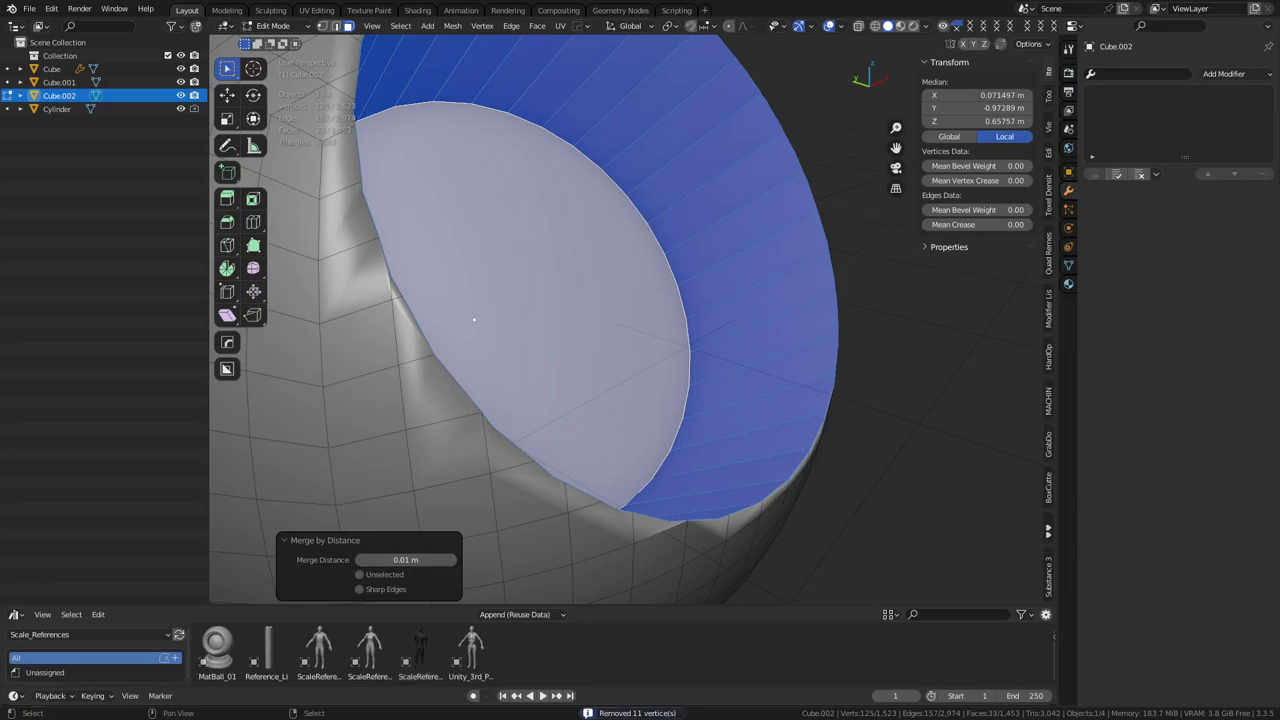
pyautogui.moveTo(633, 479); pyautogui.dragTo(613, 416, button='middle')
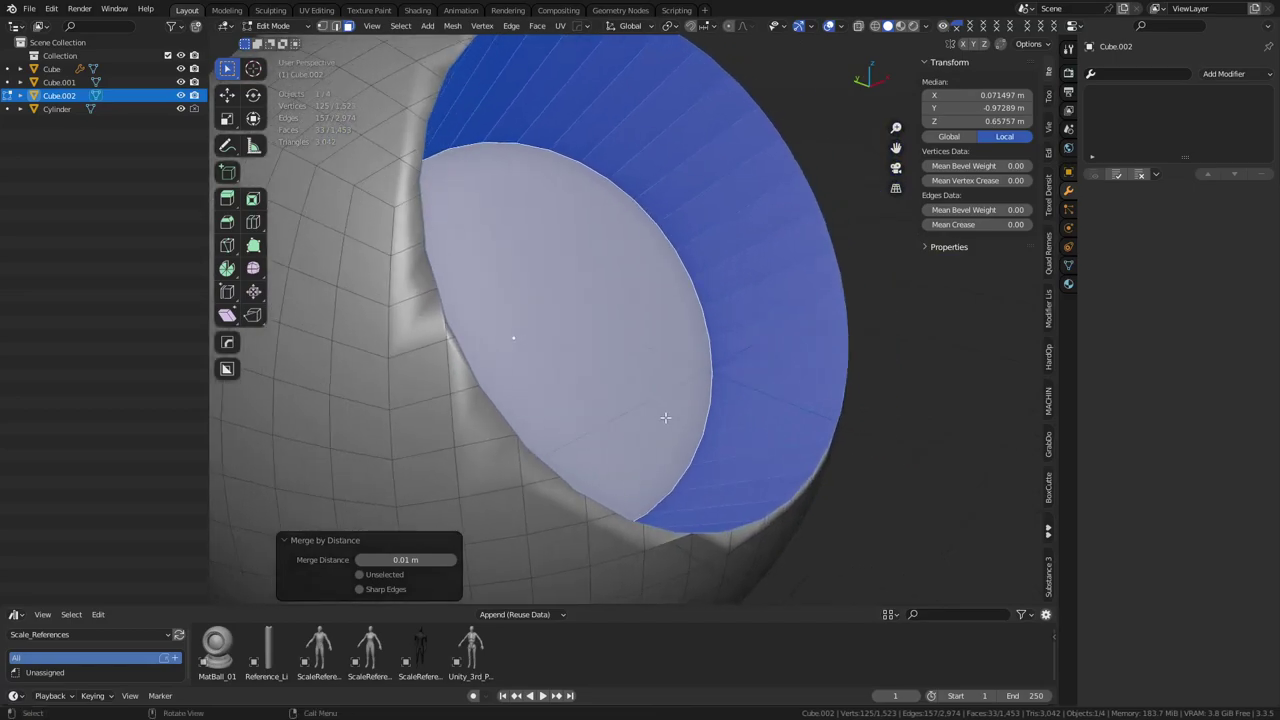
# Dissolve the cutout faces into a single face with Dissolve Vertices enabled and switch to vertex selection
pyautogui.hotkey('ctrl', 'x')
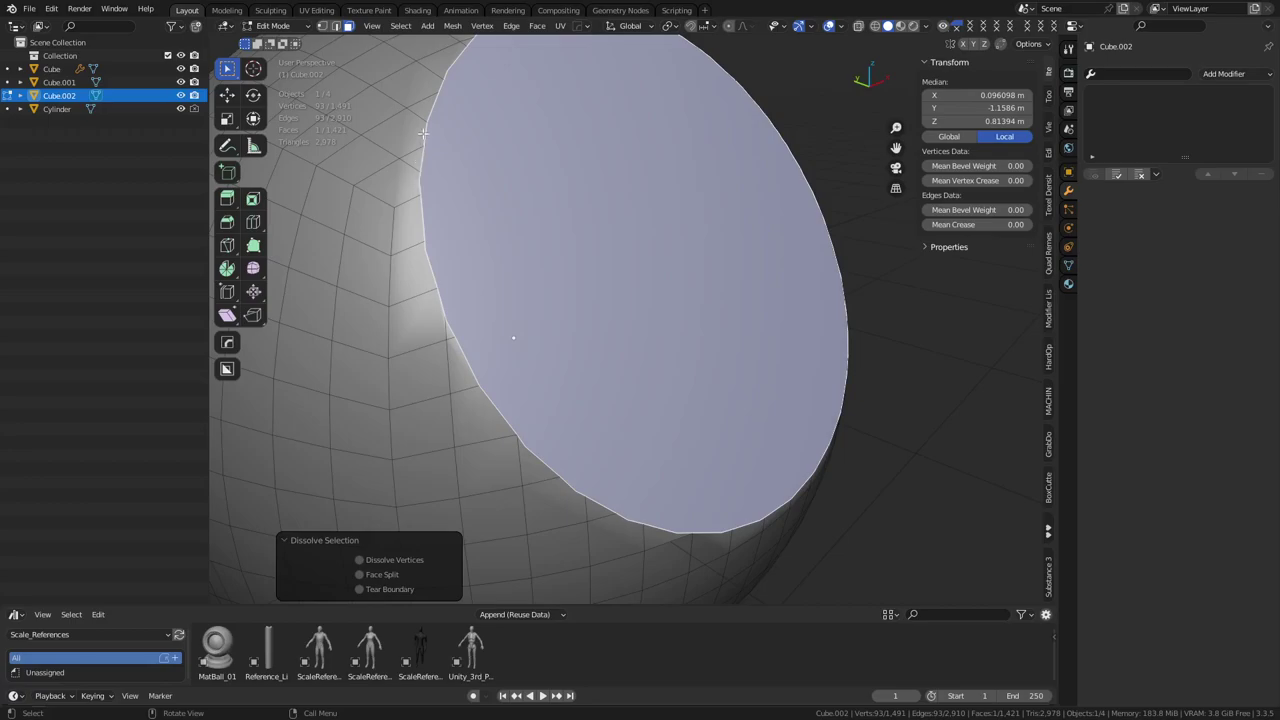
pyautogui.click(378, 560)
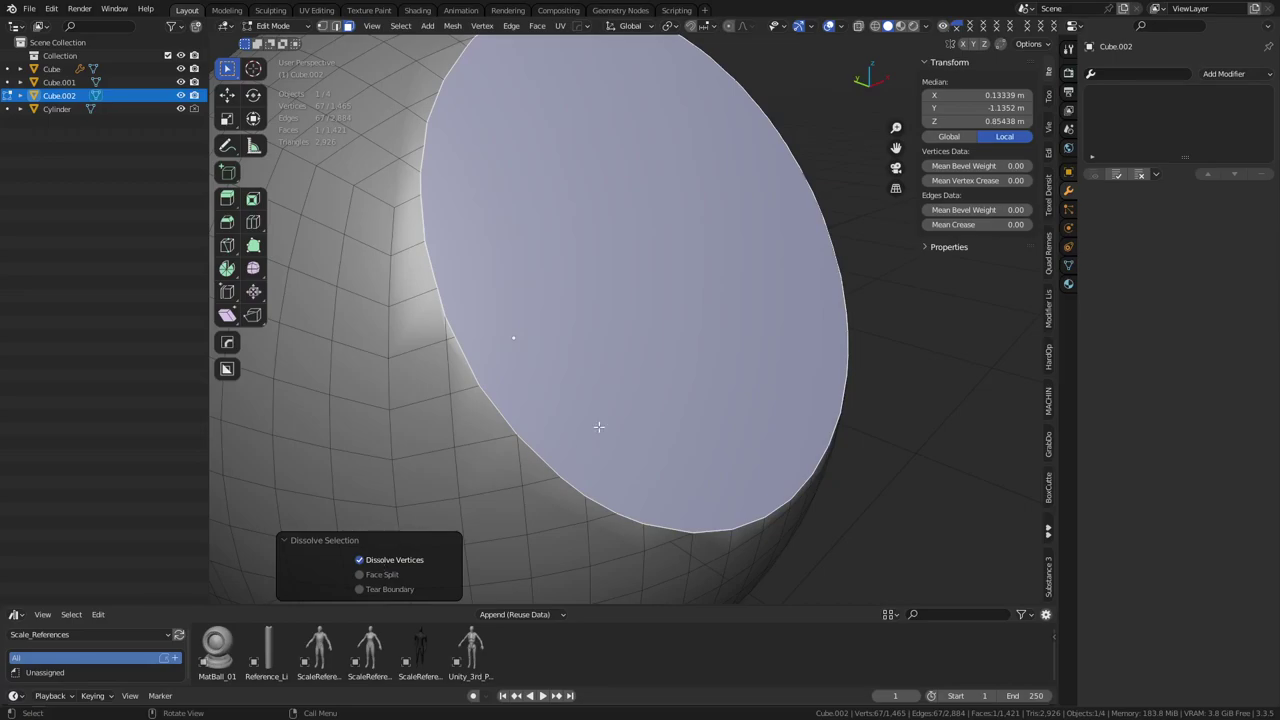
pyautogui.press('1')
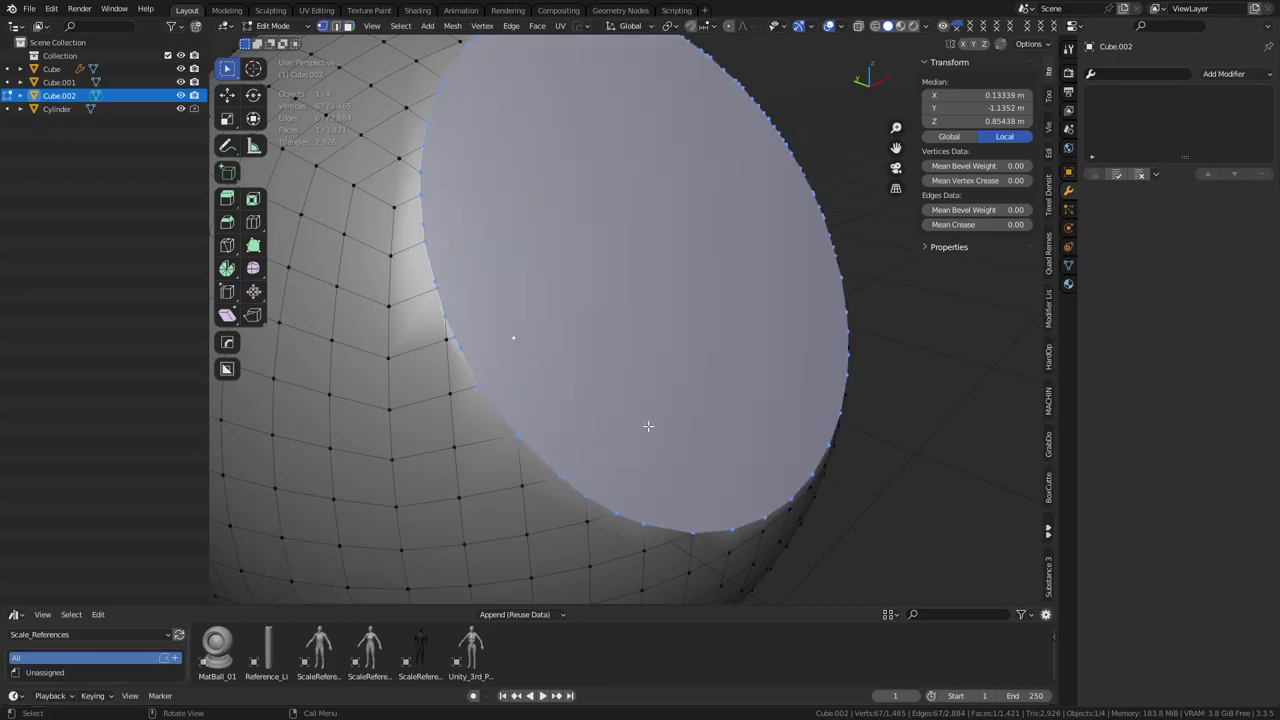
# Merge the two close vertices on the lower rim at their center with Smart Vert
pyautogui.moveTo(648, 426); pyautogui.dragTo(677, 371, button='middle')
pyautogui.click(584, 334)
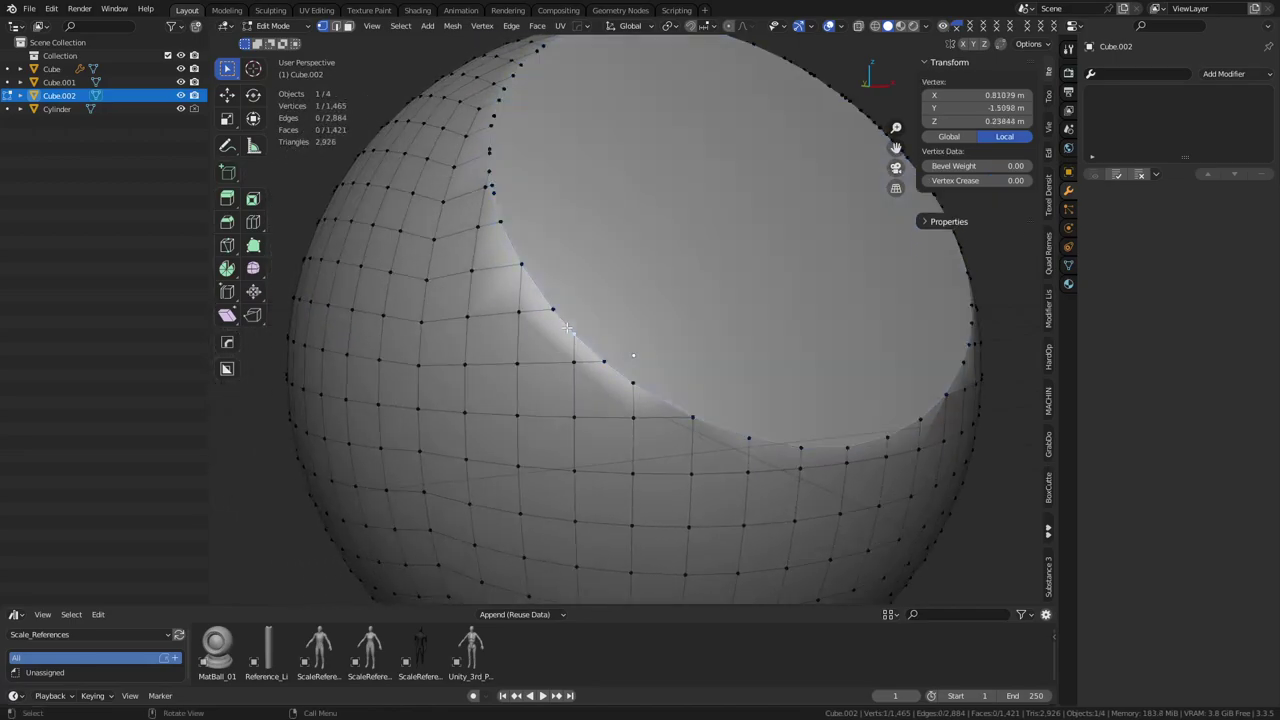
pyautogui.keyDown('shift'); pyautogui.click(606, 361); pyautogui.keyUp('shift')
pyautogui.hotkey('shift', '1')
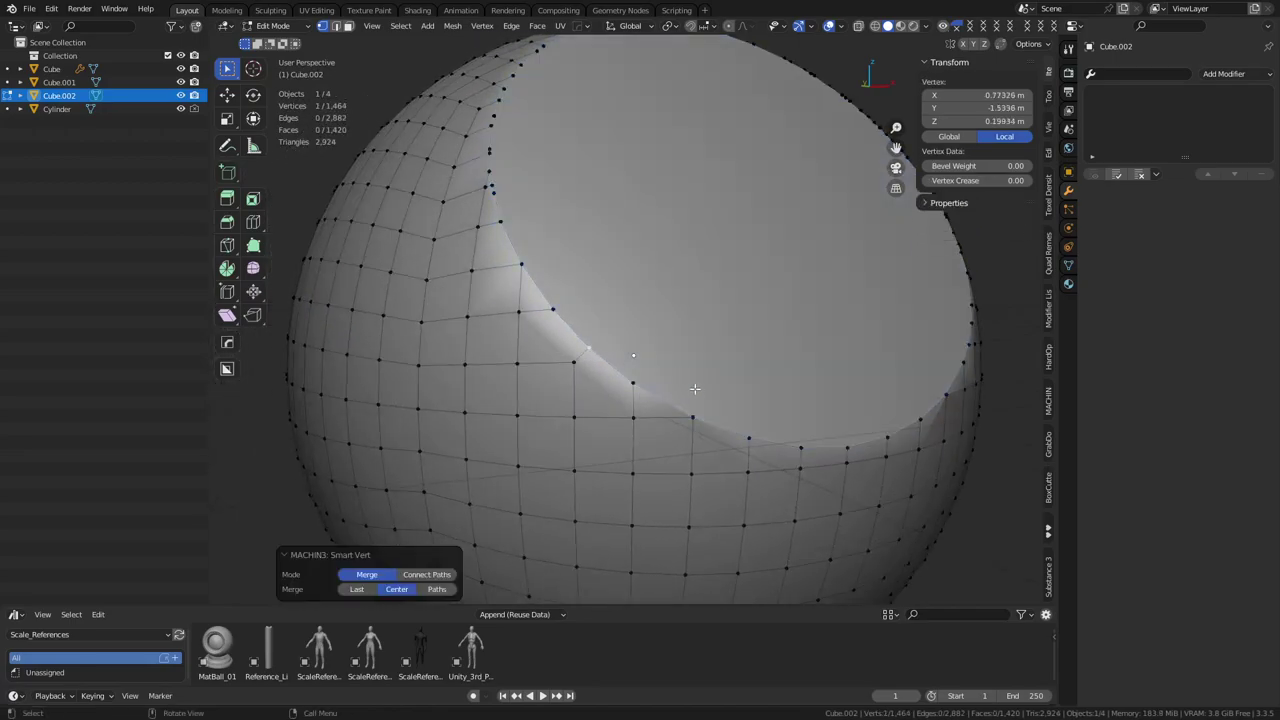
# Merge the cluster of close vertices farther up the rim into the last selected vertex
pyautogui.moveTo(597, 331); pyautogui.dragTo(624, 361, button='middle')
pyautogui.click(619, 368)
pyautogui.press('3')
pyautogui.click(614, 367)
pyautogui.press('1')
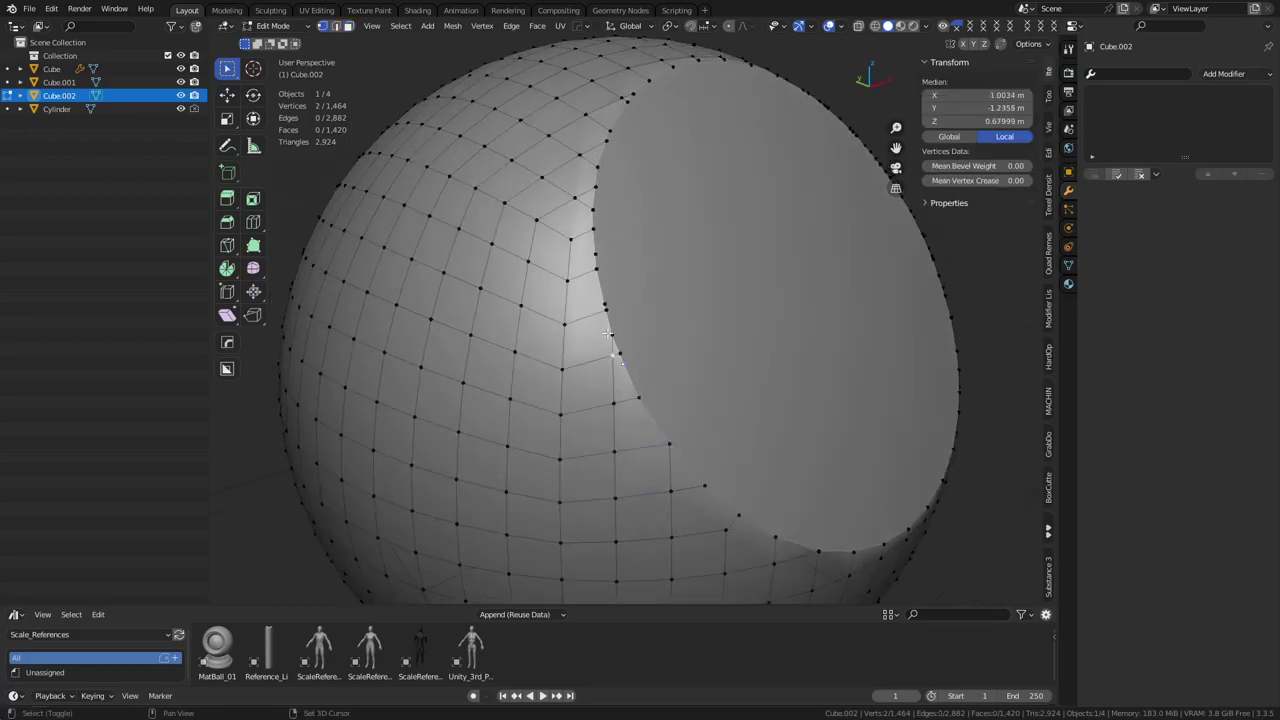
pyautogui.keyDown('shift'); pyautogui.click(617, 348); pyautogui.keyUp('shift')
pyautogui.press('1')
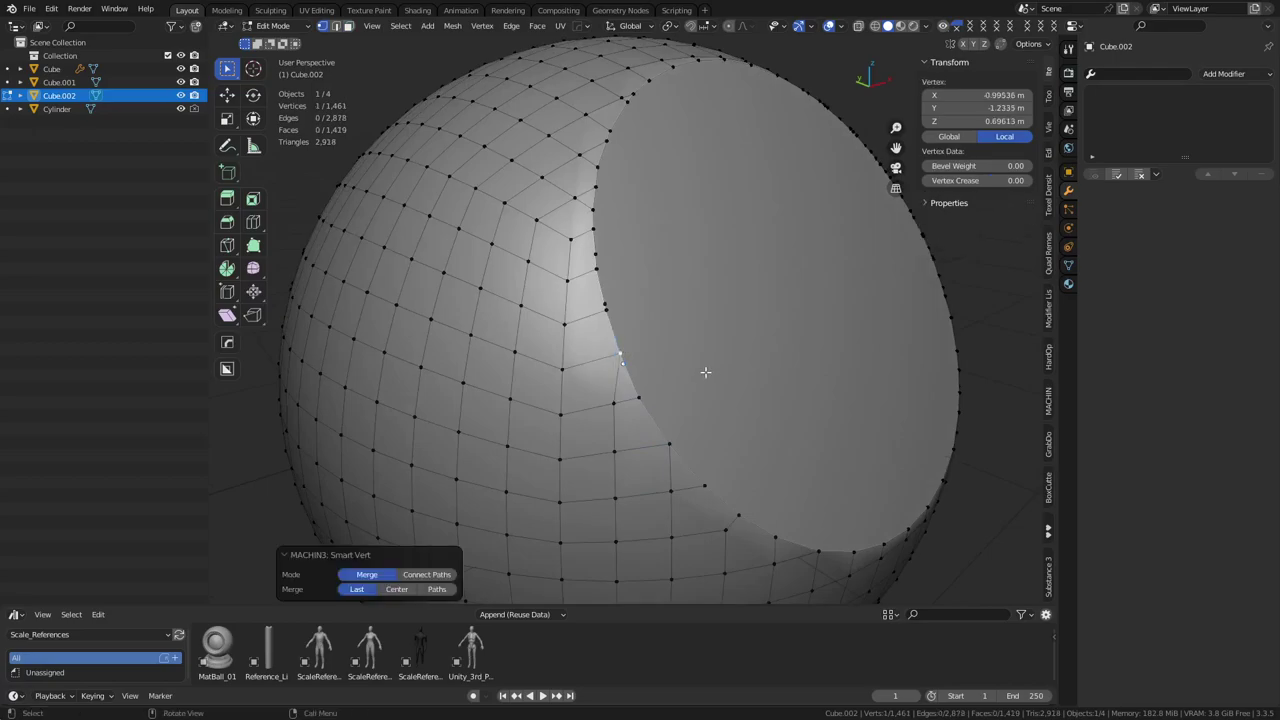
# Dissolve the two extra vertices on the rim near the merged cluster
pyautogui.keyDown('shift'); pyautogui.moveTo(624, 322); pyautogui.dragTo(640, 363, button='middle'); pyautogui.keyUp('shift')
pyautogui.click(623, 344)
pyautogui.keyDown('shift'); pyautogui.click(613, 295); pyautogui.keyUp('shift')
pyautogui.hotkey('ctrl', 'x')
# Merge two more pairs of close vertices along the upper rim at their centers
pyautogui.moveTo(654, 314); pyautogui.dragTo(638, 352, button='middle')
pyautogui.click(627, 370)
pyautogui.keyDown('shift'); pyautogui.click(628, 331); pyautogui.keyUp('shift')
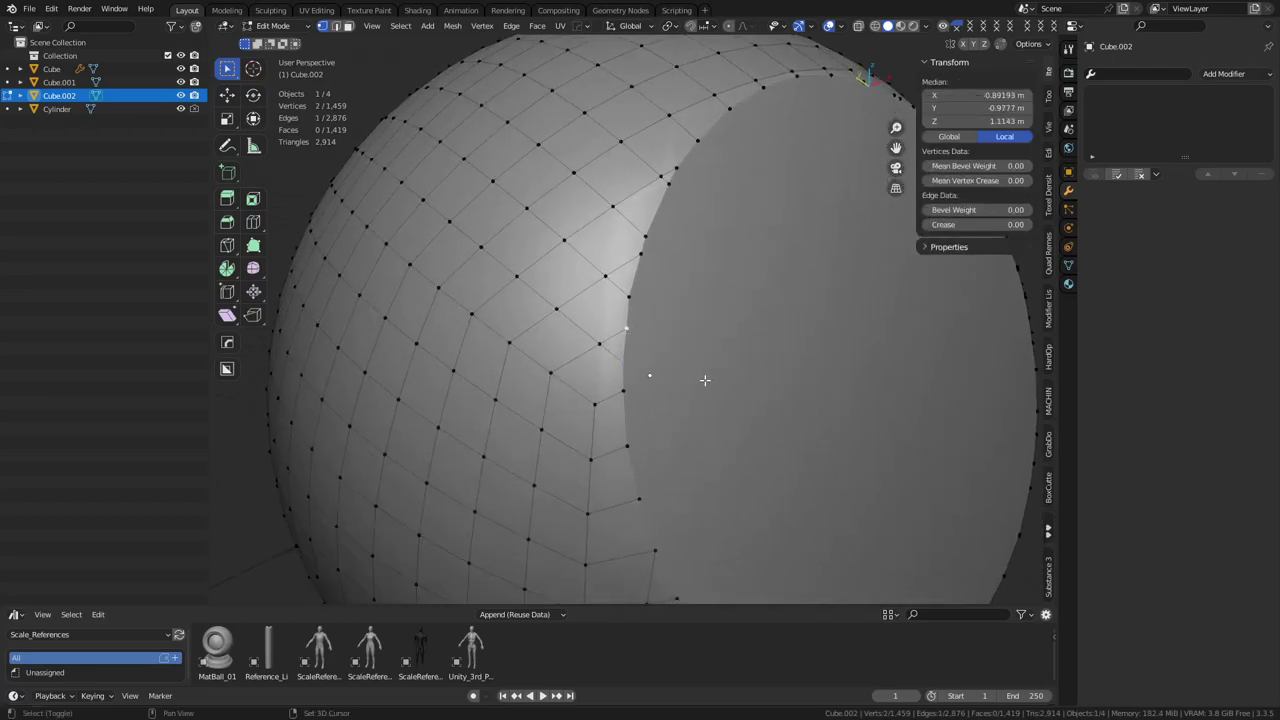
pyautogui.hotkey('shift', '1')
pyautogui.click(615, 333)
pyautogui.keyDown('shift'); pyautogui.click(622, 312); pyautogui.keyUp('shift')
pyautogui.hotkey('shift', '1')
# Merge the neighbouring rim vertices near the top of the cutout into the last selected one
pyautogui.scroll(-1, 687, 363)
pyautogui.scroll(3, 633, 331)
pyautogui.click(608, 302)
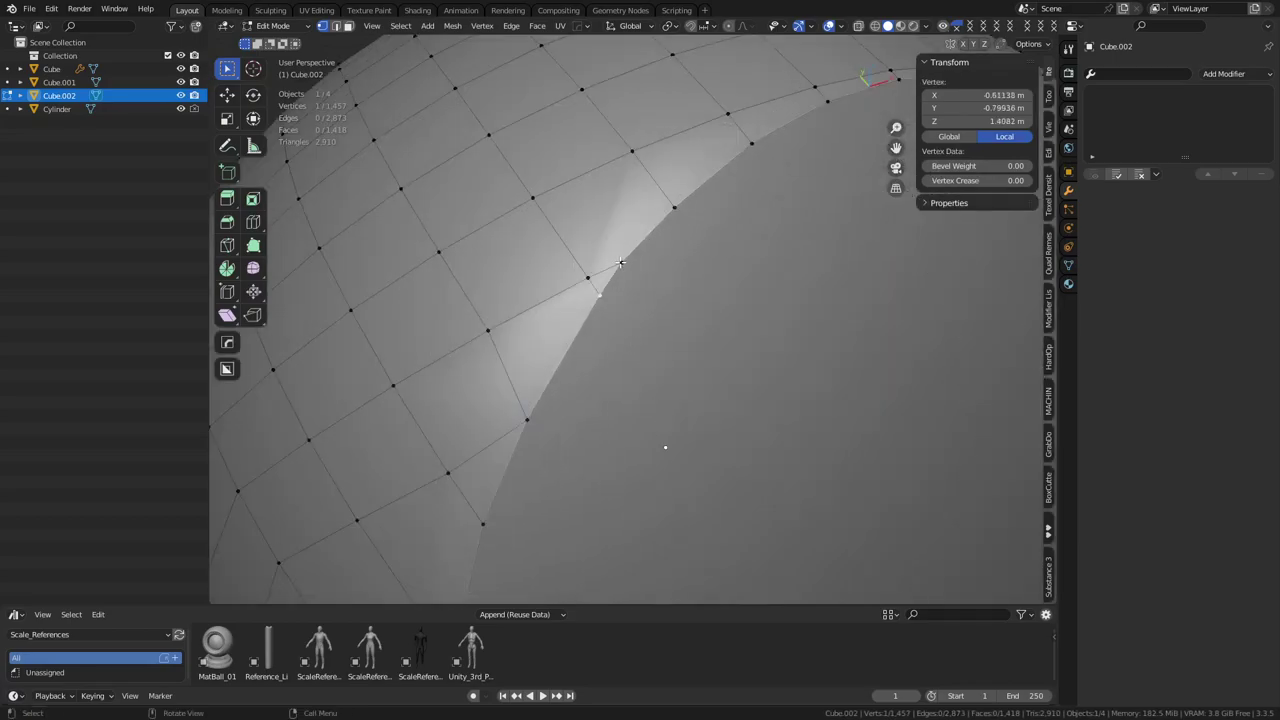
pyautogui.keyDown('shift'); pyautogui.click(601, 293); pyautogui.keyUp('shift')
pyautogui.hotkey('alt', '1')
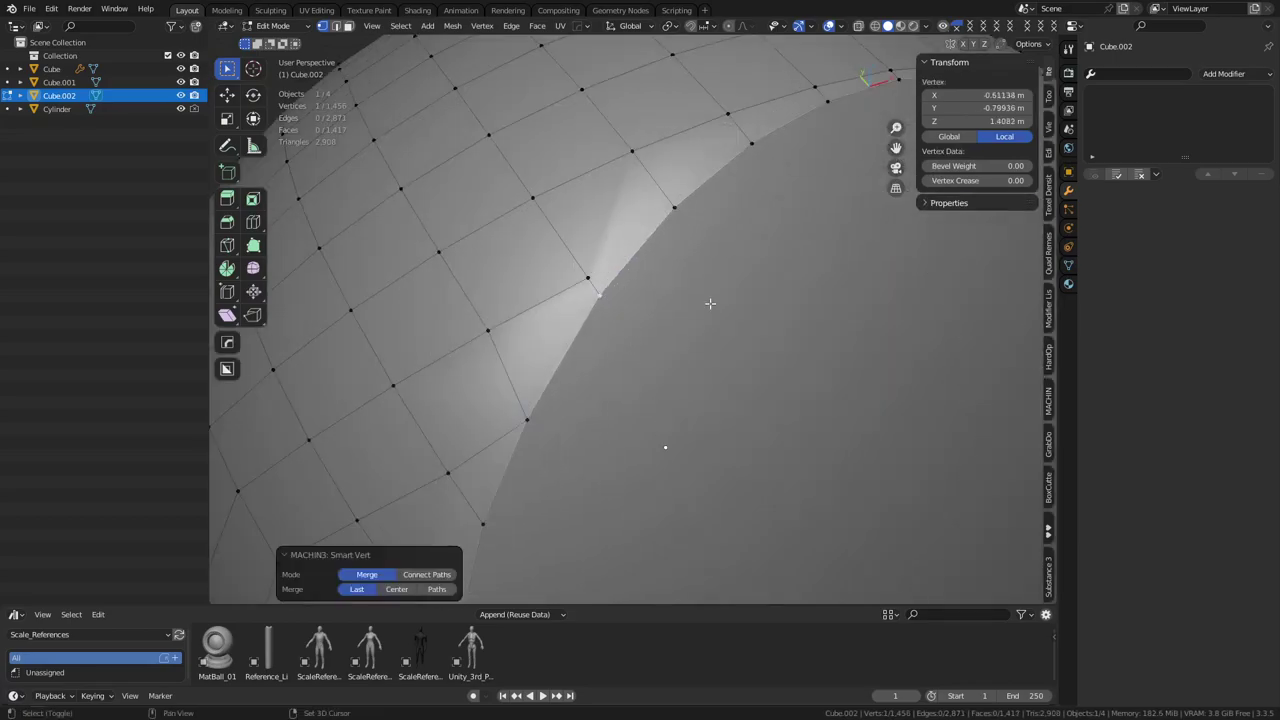
# Slide the vertex beside the five-sided rim face away from the rim and connect it to the adjacent rim vertex
pyautogui.press('3')
pyautogui.click(615, 242)
pyautogui.press('1')
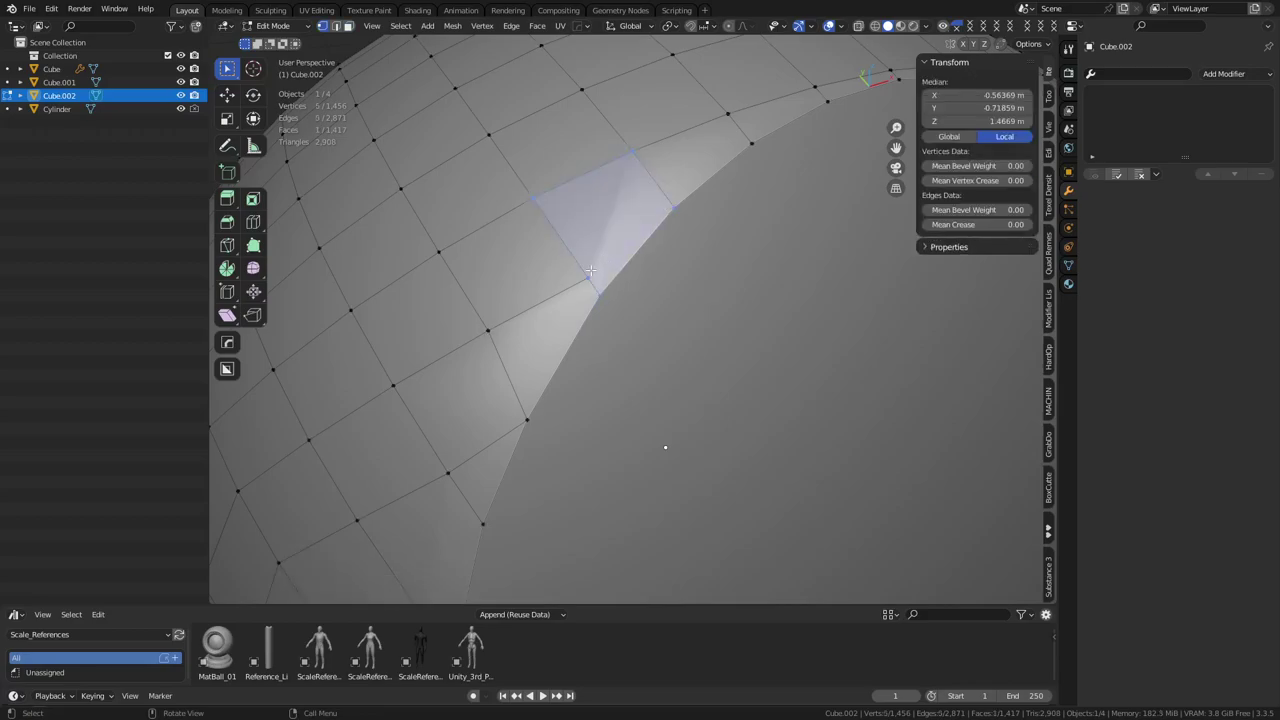
pyautogui.click(590, 271)
pyautogui.press('g')
pyautogui.press('g')
pyautogui.click(583, 266)
pyautogui.keyDown('shift'); pyautogui.click(666, 212); pyautogui.keyUp('shift')
pyautogui.press('j')
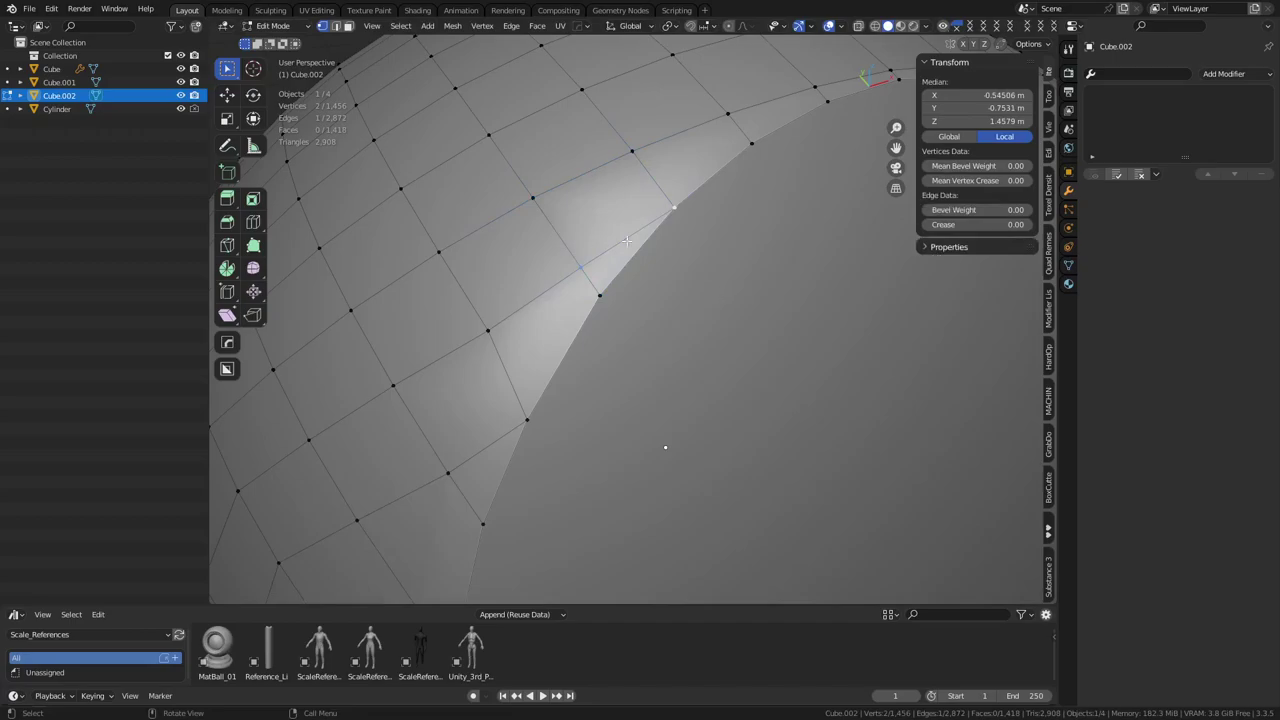
# Slide the vertex just outside the rim farther along its edge to even out the face spacing
pyautogui.keyDown('shift'); pyautogui.moveTo(615, 242); pyautogui.dragTo(525, 388, button='middle'); pyautogui.keyUp('shift')
pyautogui.click(486, 425)
pyautogui.press('g')
pyautogui.press('g')
pyautogui.click(482, 428)
# Merge the close vertices on the opposite side of the rim at their center
pyautogui.scroll(-3, 768, 405)
pyautogui.moveTo(768, 404); pyautogui.dragTo(640, 396, button='middle')
pyautogui.scroll(2, 627, 318)
pyautogui.scroll(-1, 628, 318)
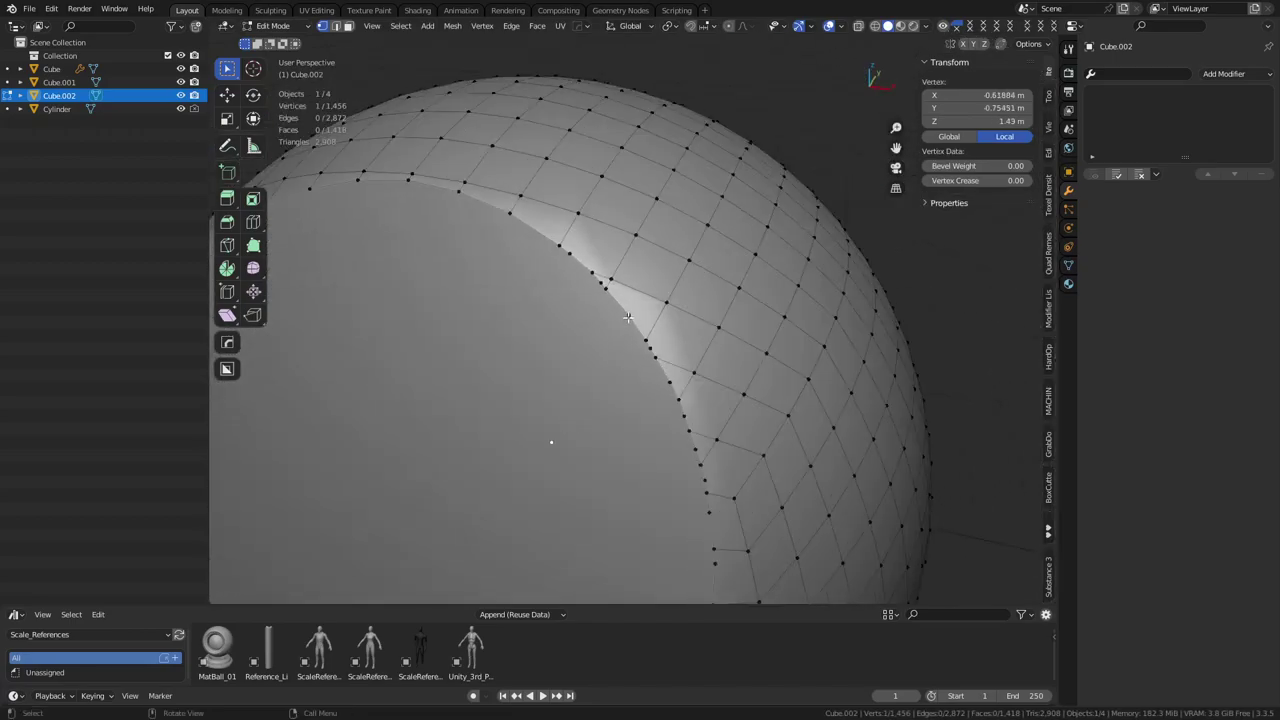
pyautogui.moveTo(628, 318); pyautogui.dragTo(700, 392, button='middle')
pyautogui.moveTo(681, 442); pyautogui.dragTo(666, 409, button='middle')
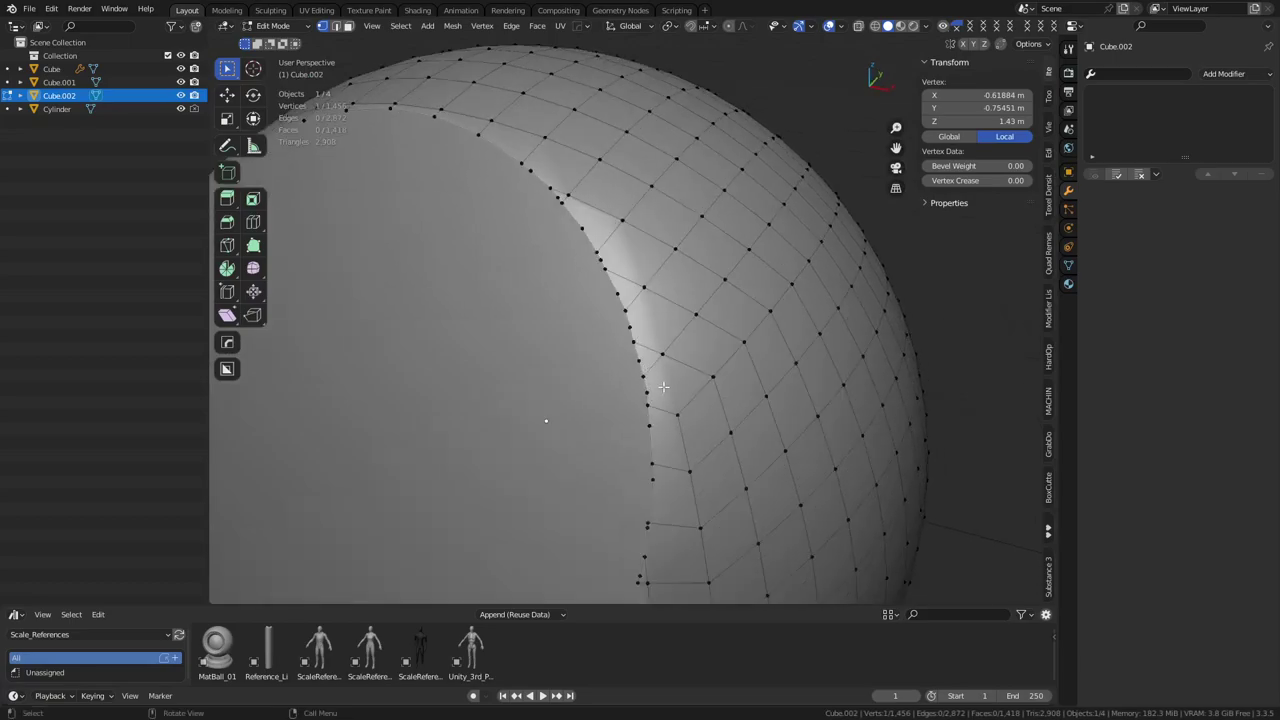
pyautogui.keyDown('shift'); pyautogui.click(649, 391); pyautogui.keyUp('shift')
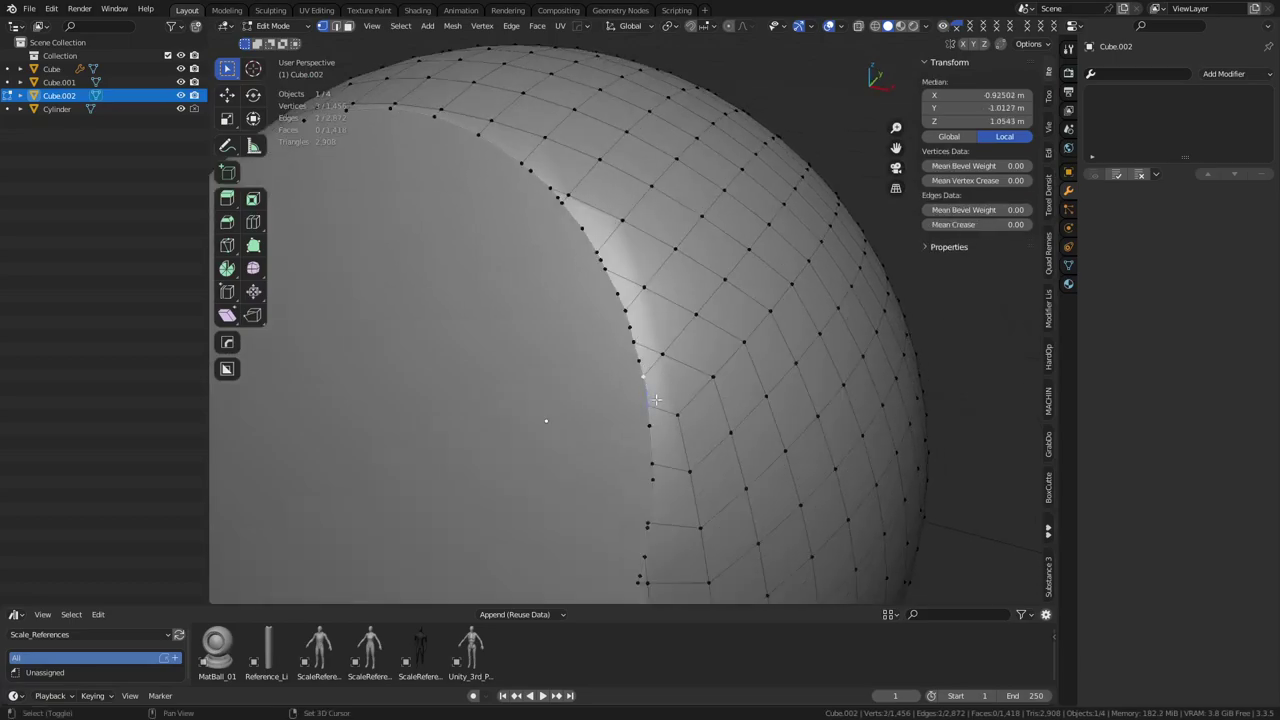
pyautogui.moveTo(677, 434); pyautogui.dragTo(661, 367, button='middle')
pyautogui.click(617, 297)
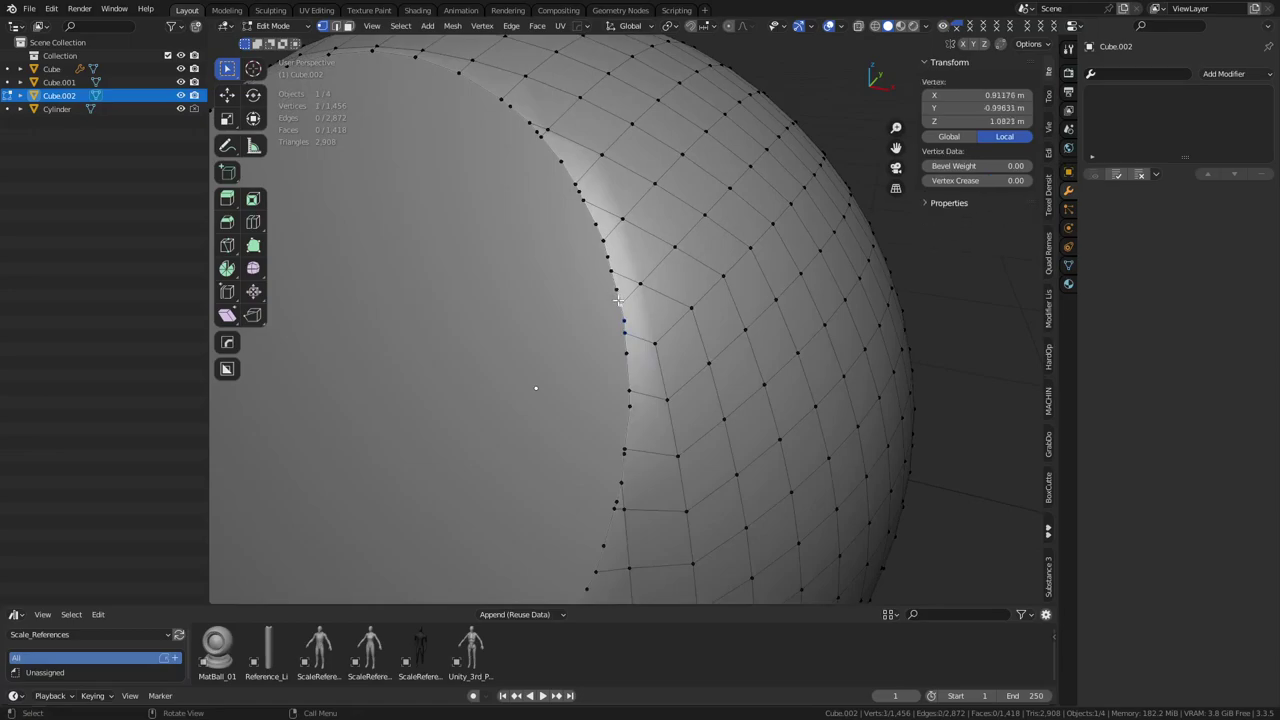
pyautogui.keyDown('shift'); pyautogui.click(610, 268); pyautogui.keyUp('shift')
pyautogui.hotkey('shift', '1')
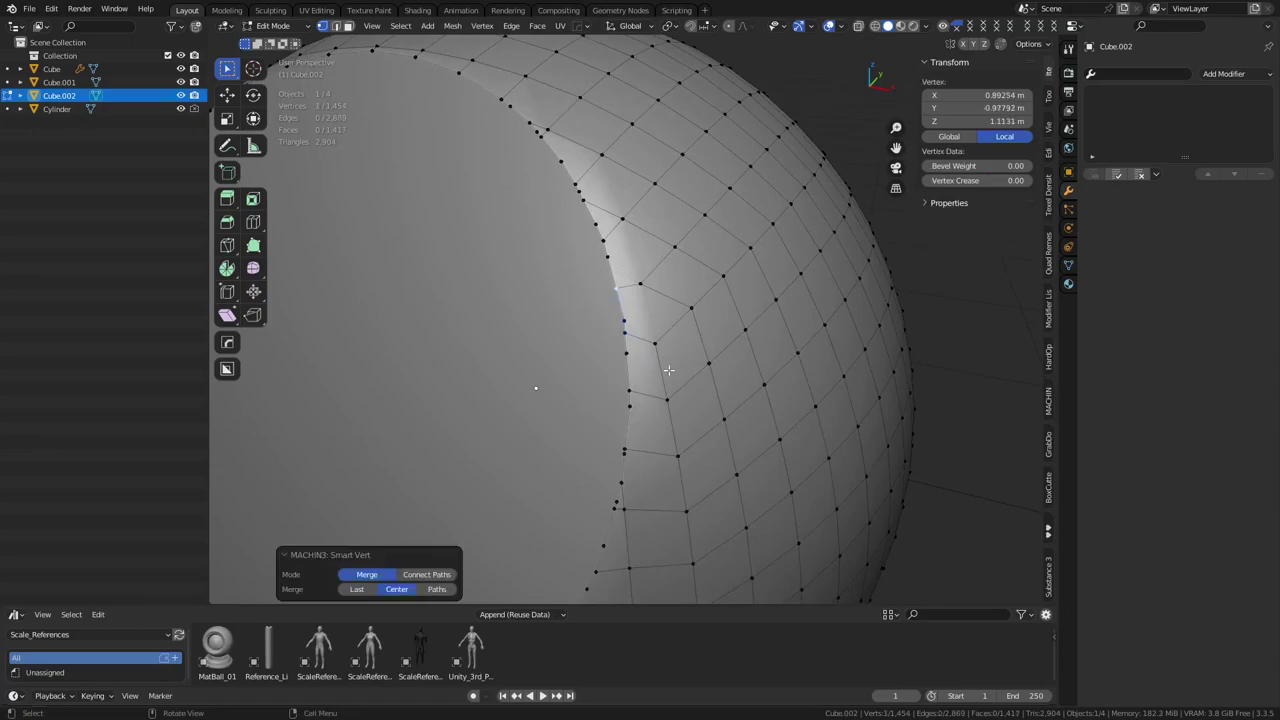
# Slide the rim vertex below the merged one slightly along the rim and dissolve the two extra vertices around it
pyautogui.keyDown('shift'); pyautogui.moveTo(649, 379); pyautogui.dragTo(648, 342, button='middle'); pyautogui.keyUp('shift')
pyautogui.click(624, 295)
pyautogui.press('g')
pyautogui.press('g')
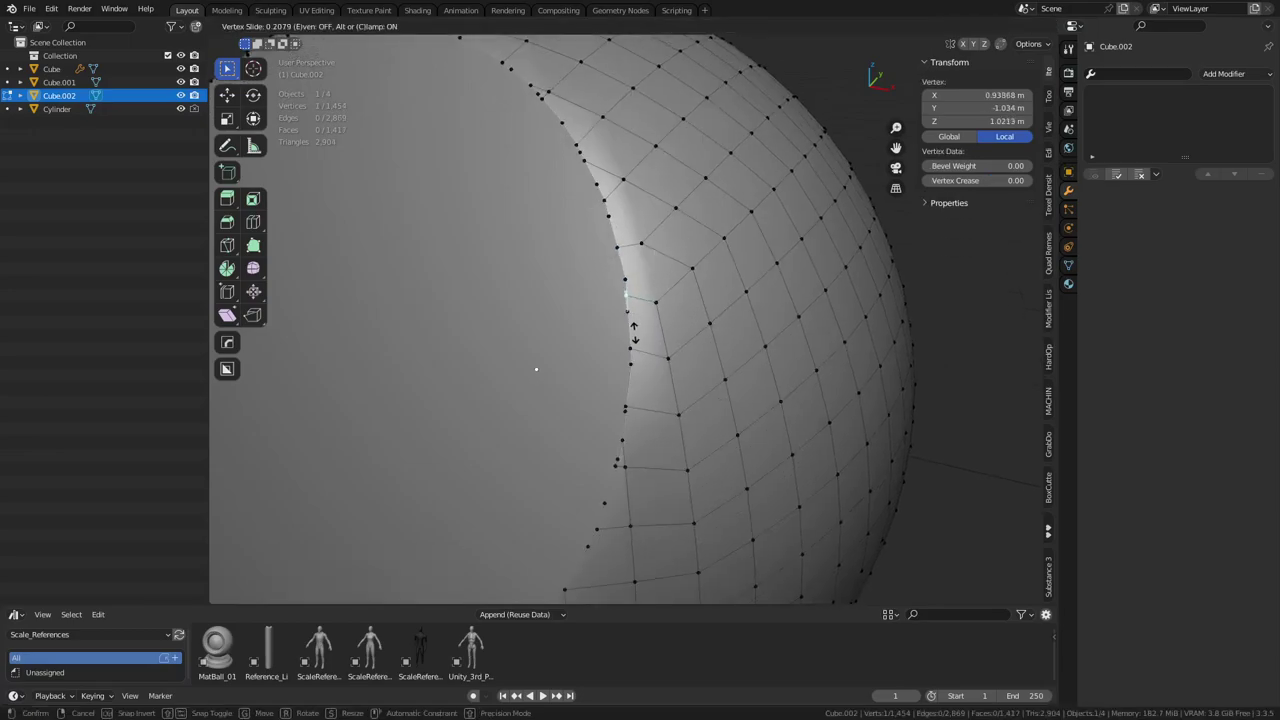
pyautogui.click(627, 316)
pyautogui.click(626, 312)
pyautogui.keyDown('shift'); pyautogui.click(625, 281); pyautogui.keyUp('shift')
pyautogui.hotkey('ctrl', 'x')
# Merge the close pair of rim vertices below the dissolved ones into the upper vertex of the pair
pyautogui.keyDown('shift'); pyautogui.moveTo(668, 412); pyautogui.dragTo(660, 334, button='middle'); pyautogui.keyUp('shift')
pyautogui.click(620, 306)
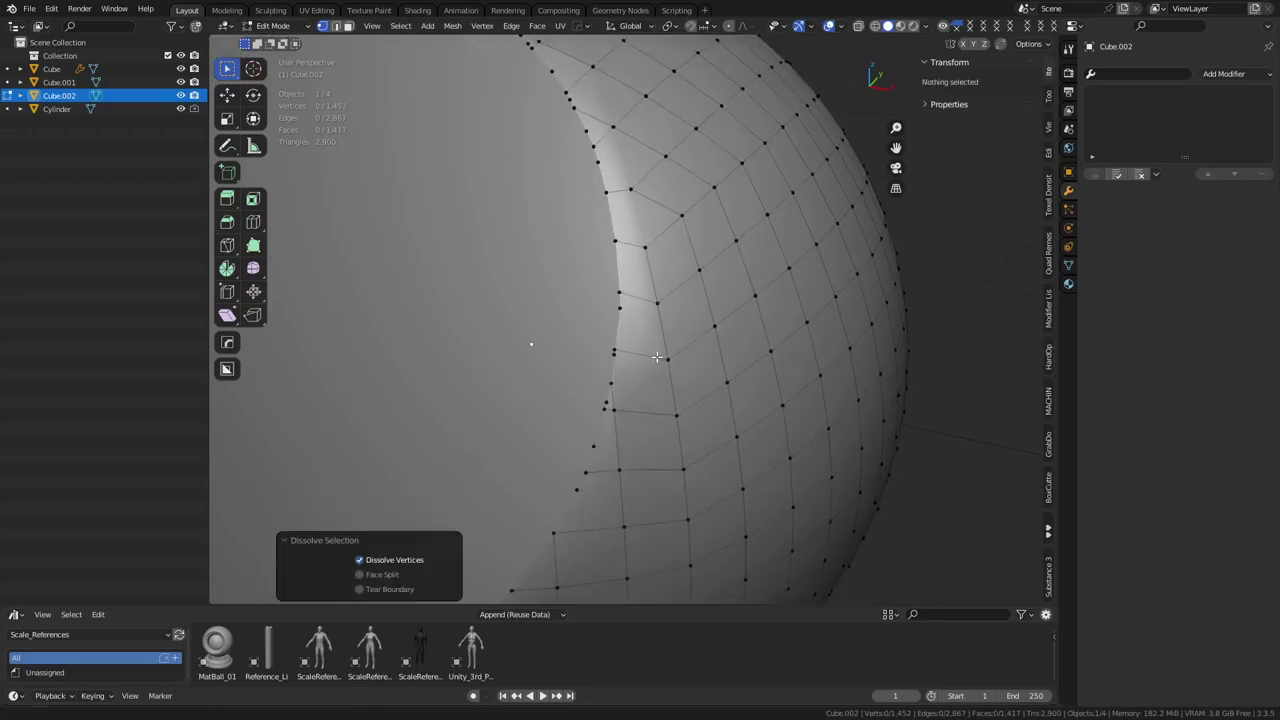
pyautogui.keyDown('shift'); pyautogui.click(626, 296); pyautogui.keyUp('shift')
pyautogui.press('1')
# Select the path of three rim vertices farther down and merge it into the lowest vertex at the row edge
pyautogui.click(632, 313)
pyautogui.scroll(3, 628, 324)
pyautogui.scroll(1, 633, 430)
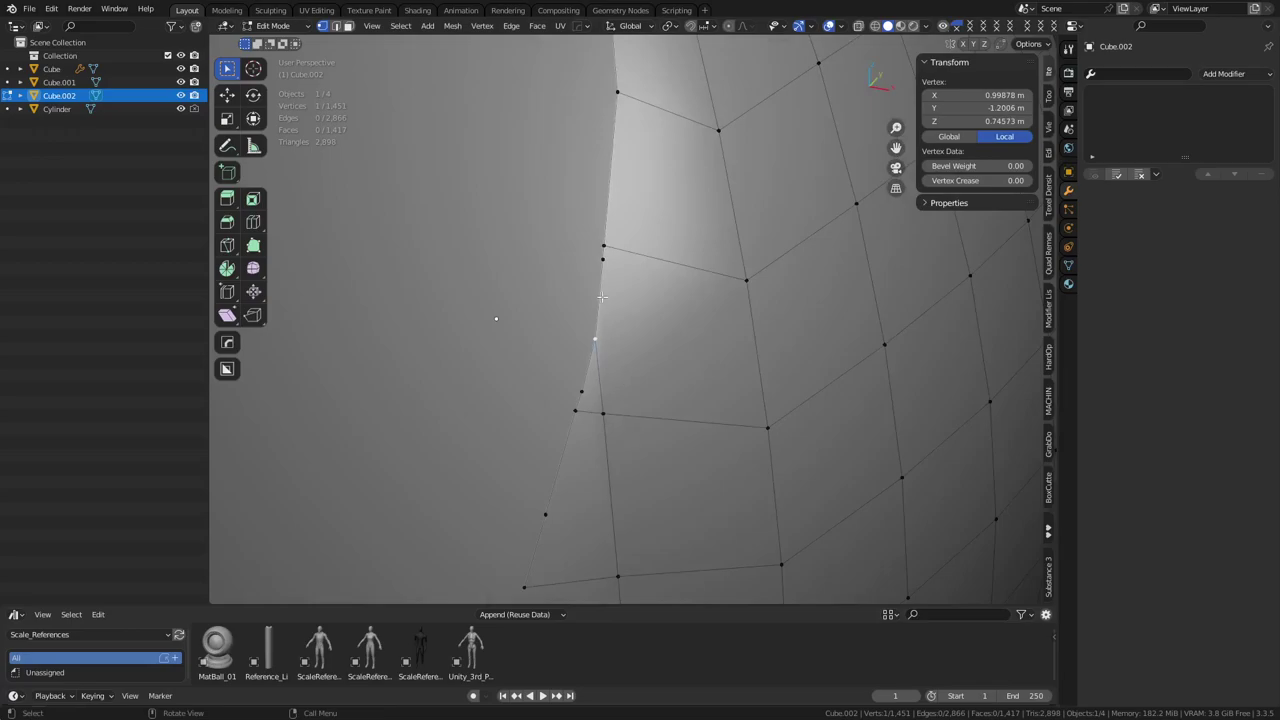
pyautogui.keyDown('shift'); pyautogui.click(577, 408); pyautogui.keyUp('shift')
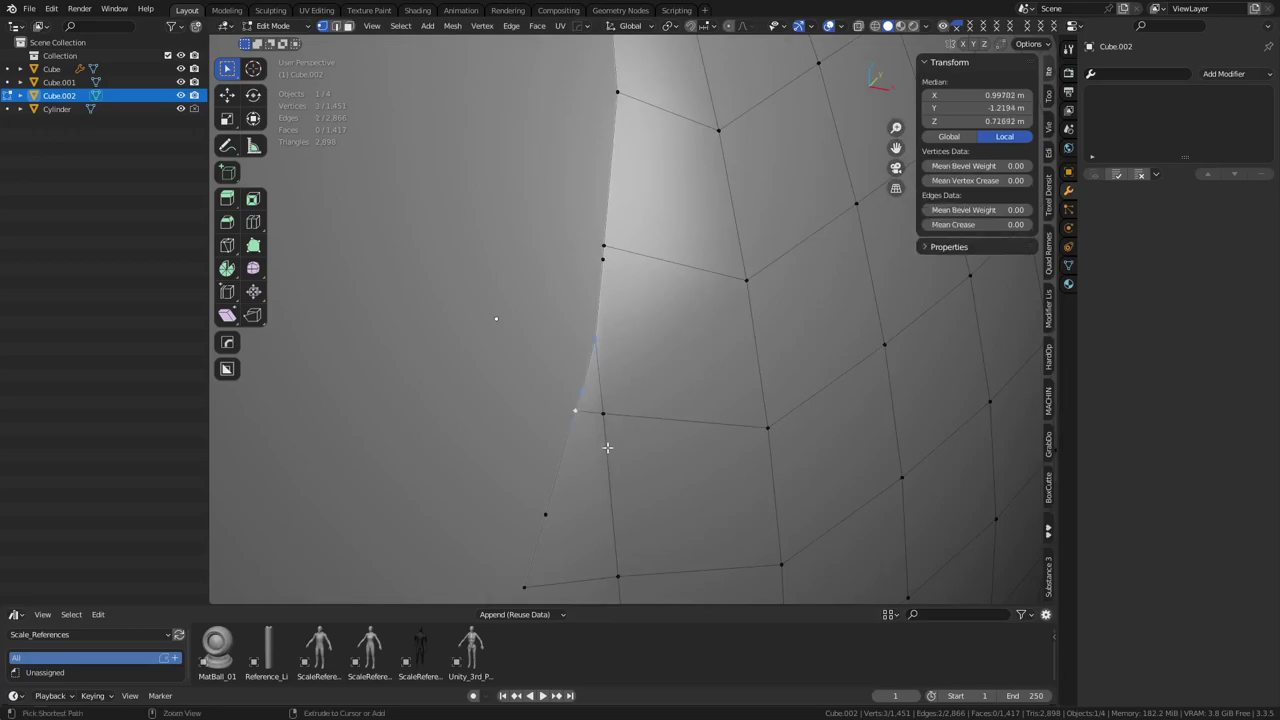
pyautogui.press('1')
# Merge the stray rim vertex just above into the adjacent vertex where the row edge meets the rim
pyautogui.click(608, 262)
pyautogui.keyDown('shift'); pyautogui.click(606, 246); pyautogui.keyUp('shift')
pyautogui.press('1')
# Knife an edge from the merged rim vertex to the vertex just outside the rim, and merge that outside vertex into its neighbouring rim vertex
pyautogui.press('k')
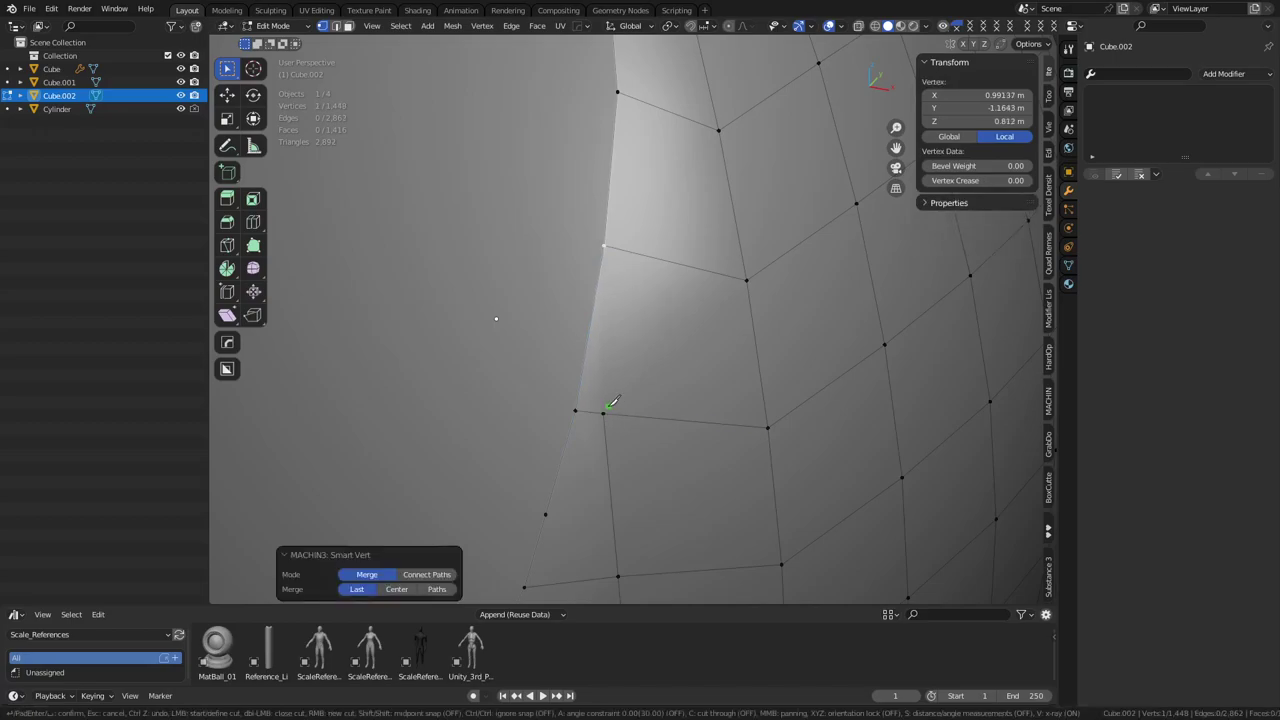
pyautogui.click(604, 245)
pyautogui.press('space')
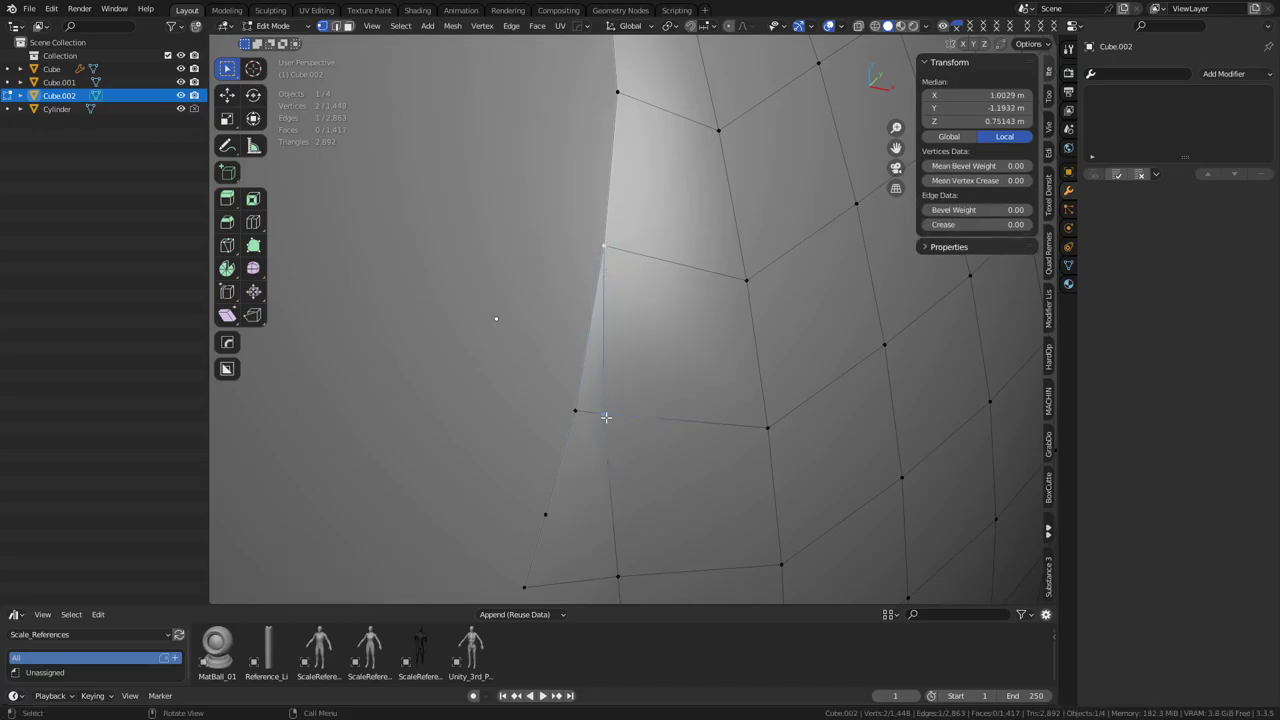
pyautogui.click(605, 416)
pyautogui.press('g')
pyautogui.press('g')
pyautogui.rightClick(706, 445)
pyautogui.keyDown('shift'); pyautogui.click(579, 414); pyautogui.keyUp('shift')
pyautogui.press('1')
# Dissolve the two extra vertices on the next stretch down the rim
pyautogui.scroll(-2, 606, 466)
pyautogui.keyDown('shift'); pyautogui.moveTo(611, 478); pyautogui.dragTo(631, 419, button='middle'); pyautogui.keyUp('shift')
pyautogui.click(615, 366)
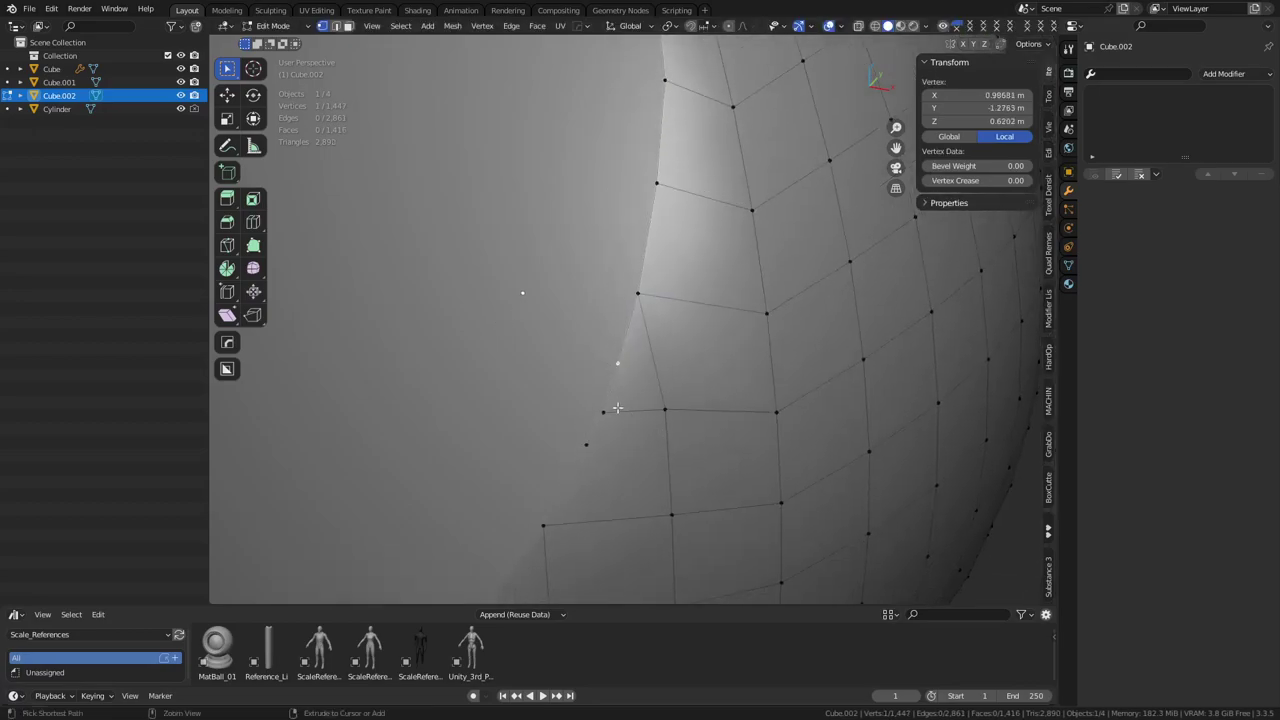
pyautogui.hotkey('ctrl', 'x')
pyautogui.keyDown('shift'); pyautogui.moveTo(640, 469); pyautogui.dragTo(679, 274, button='middle'); pyautogui.keyUp('shift')
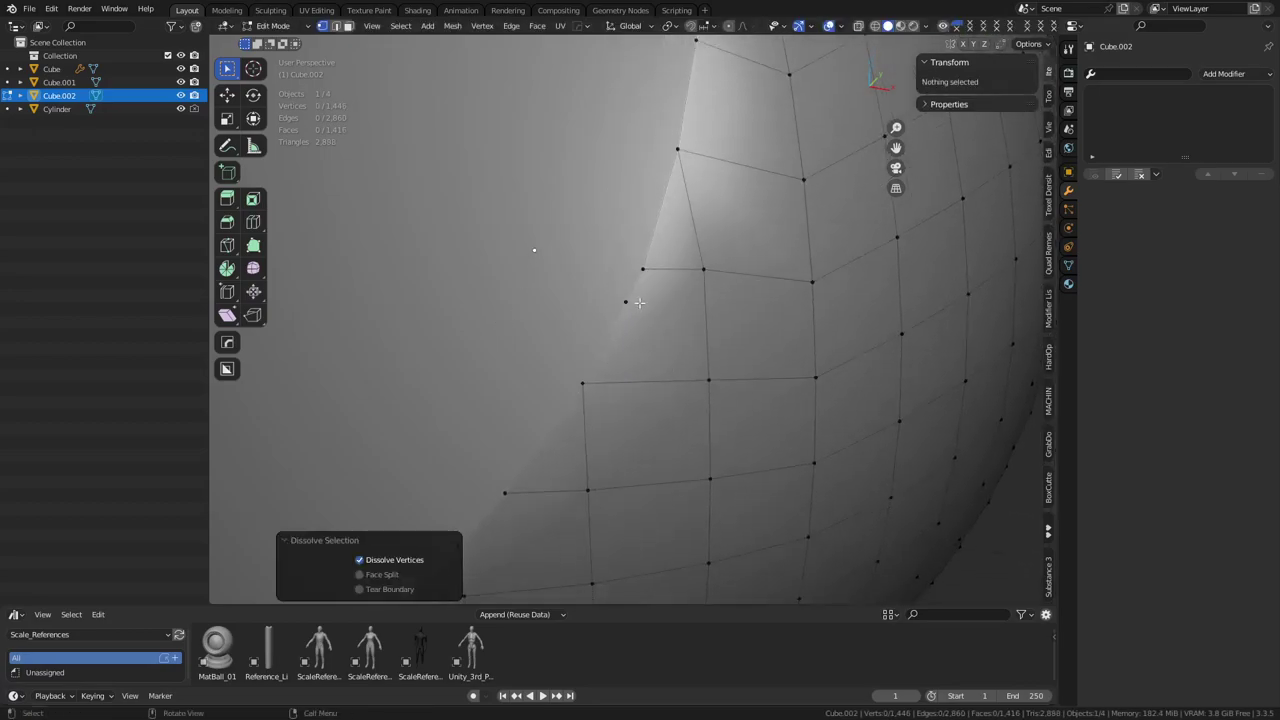
pyautogui.click(628, 301)
pyautogui.hotkey('ctrl', 'x')
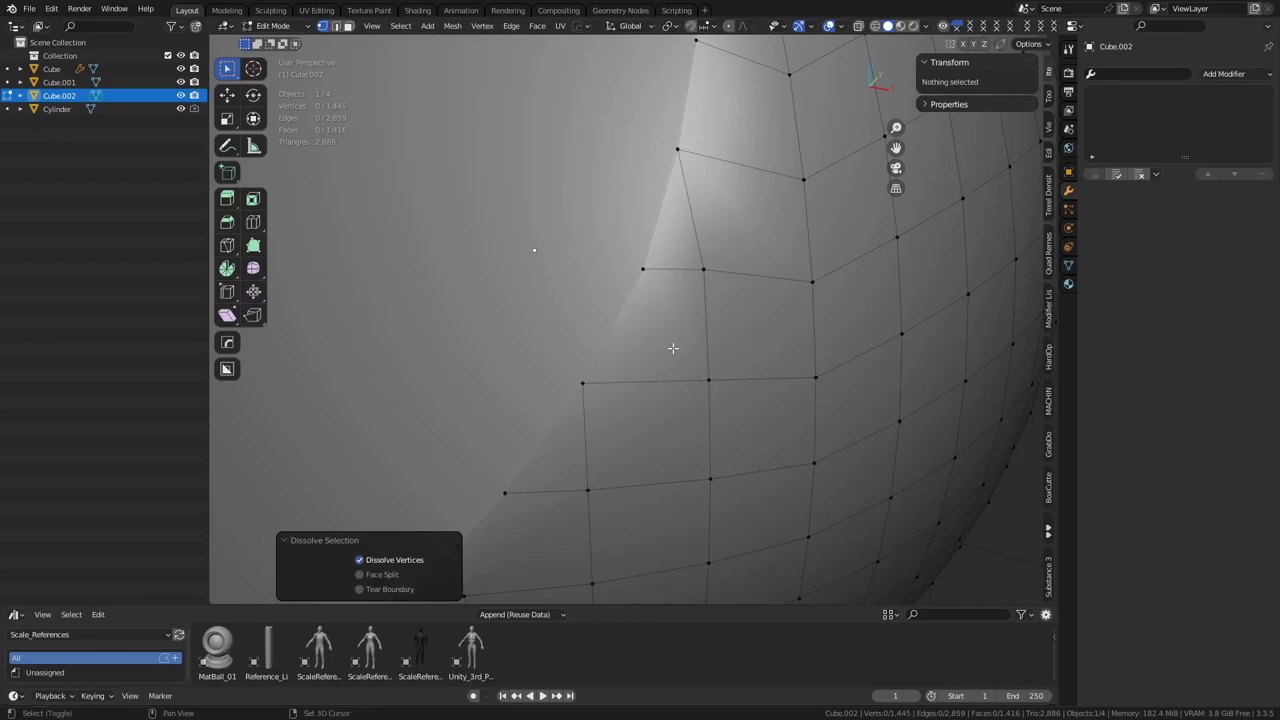
# Try to merge two neighbouring vertices on the lower part of the rim at their center
pyautogui.keyDown('shift'); pyautogui.moveTo(673, 348); pyautogui.dragTo(708, 309, button='middle'); pyautogui.keyUp('shift')
pyautogui.scroll(-1, 702, 320)
pyautogui.keyDown('shift'); pyautogui.moveTo(670, 370); pyautogui.dragTo(693, 295, button='middle'); pyautogui.keyUp('shift')
pyautogui.click(707, 255)
pyautogui.keyDown('shift'); pyautogui.click(748, 222); pyautogui.keyUp('shift')
pyautogui.hotkey('shift', '1')
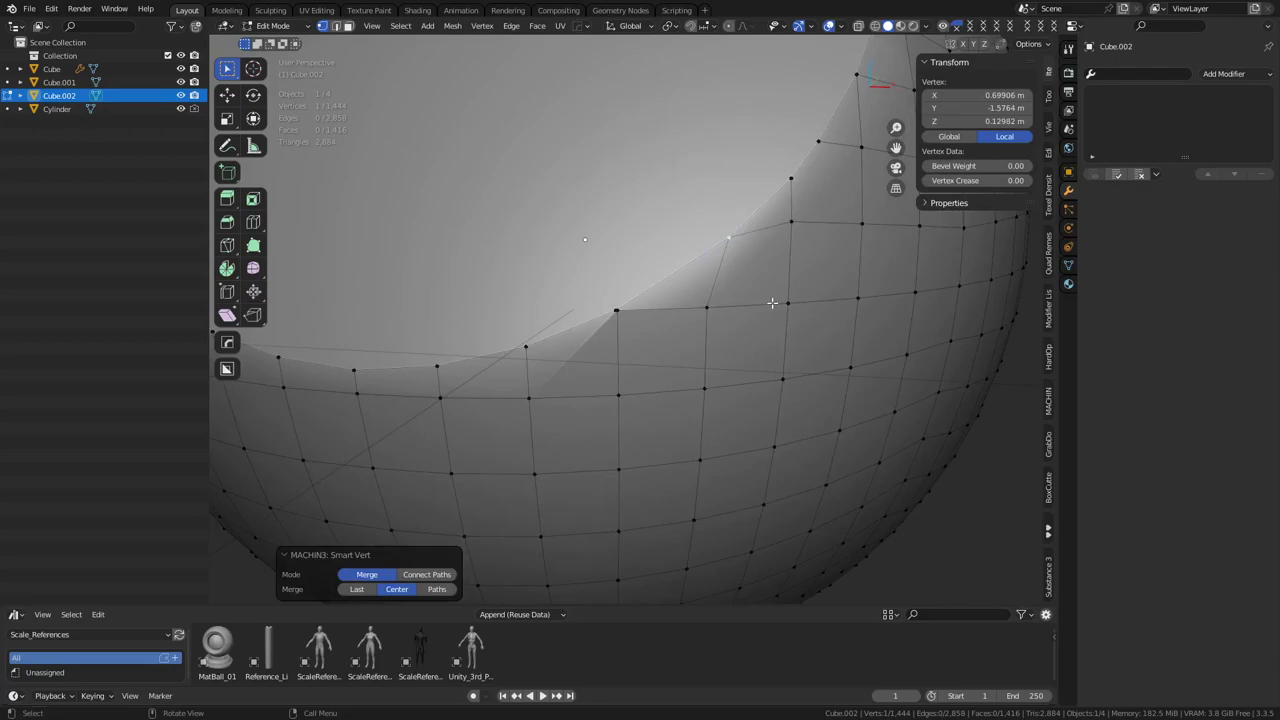
pyautogui.hotkey('ctrl', 'z')
# Merge the nearly overlapping vertices near the bottom of the rim at their center
pyautogui.moveTo(772, 302); pyautogui.dragTo(788, 256, button='middle')
pyautogui.click(731, 298)
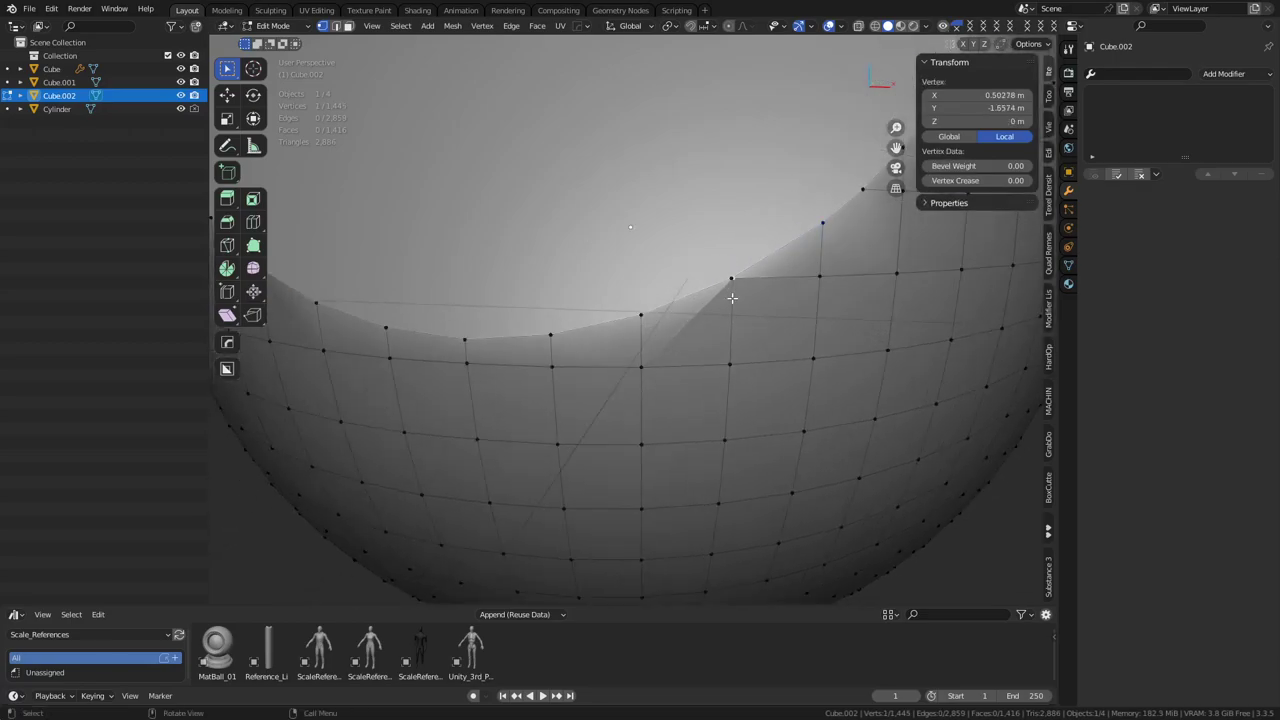
pyautogui.press('a')
pyautogui.press('a')
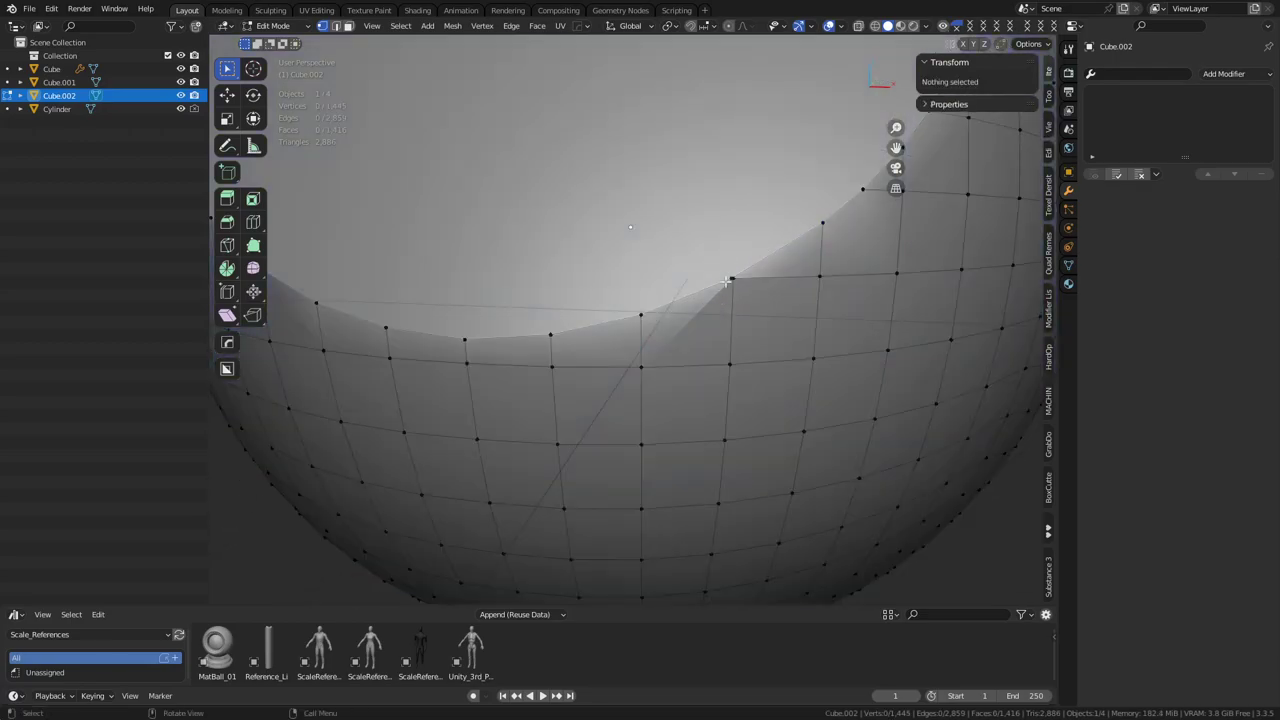
pyautogui.click(732, 282)
pyautogui.rightClick(732, 282)
pyautogui.hotkey('shift', '1')
pyautogui.hotkey('shift', '`')
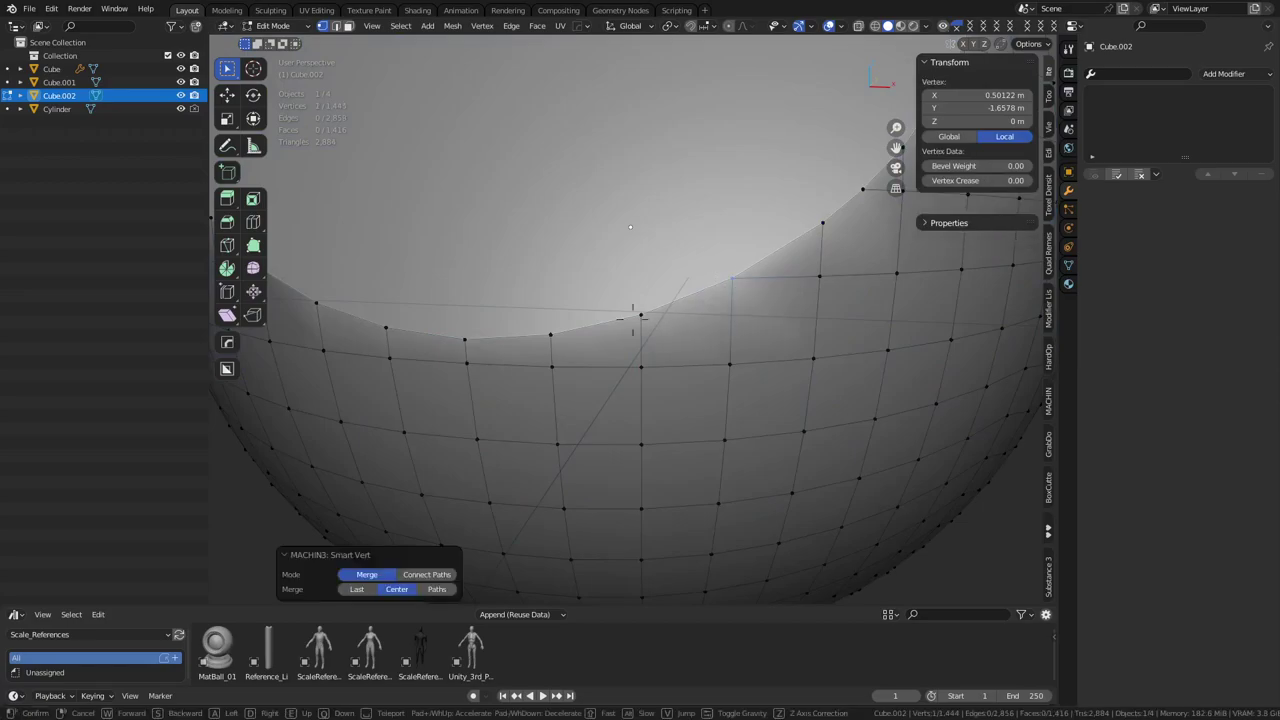
pyautogui.rightClick(632, 319)
pyautogui.press('g')
pyautogui.rightClick(763, 343)
# Merge the close pair of vertices on the upper rim into one vertex
pyautogui.keyDown('shift'); pyautogui.moveTo(529, 362); pyautogui.dragTo(651, 372, button='middle'); pyautogui.keyUp('shift')
pyautogui.keyDown('shift'); pyautogui.moveTo(615, 370); pyautogui.dragTo(651, 388, button='middle'); pyautogui.keyUp('shift')
pyautogui.moveTo(570, 345); pyautogui.dragTo(620, 365, button='middle')
pyautogui.keyDown('shift'); pyautogui.moveTo(535, 320); pyautogui.dragTo(606, 299, button='middle'); pyautogui.keyUp('shift')
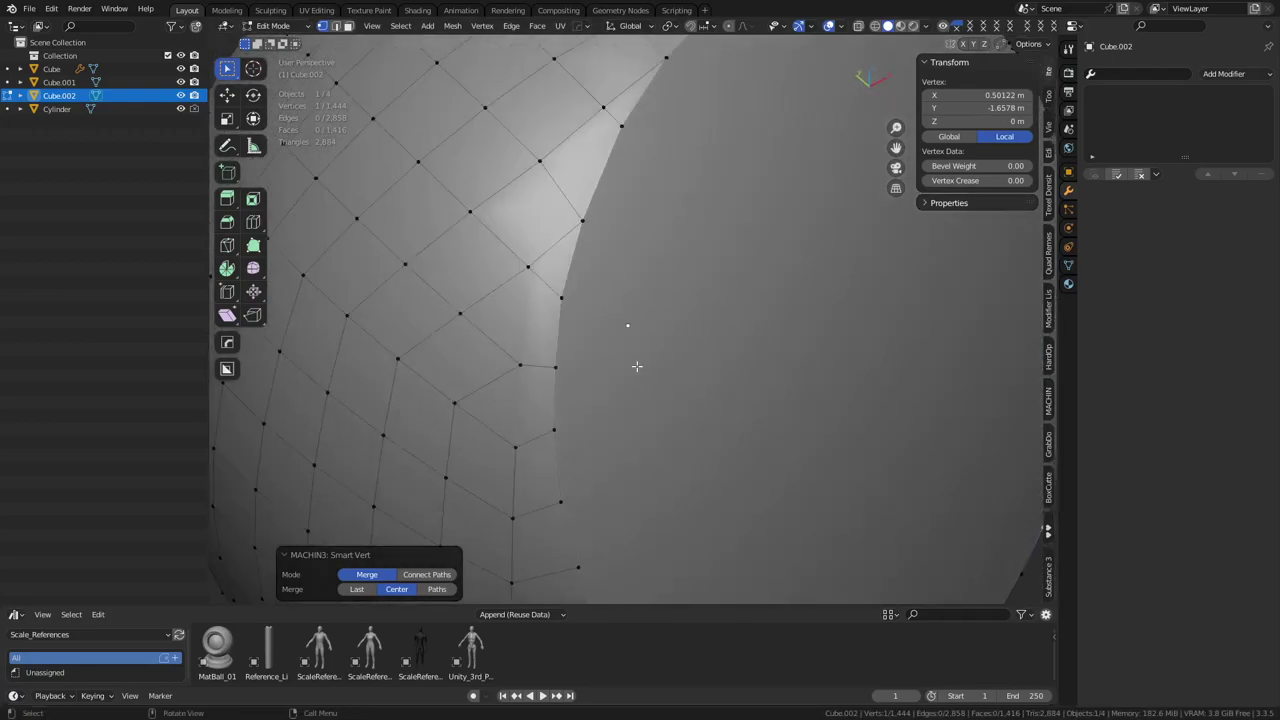
pyautogui.moveTo(646, 328); pyautogui.dragTo(640, 361, button='middle')
pyautogui.keyDown('shift'); pyautogui.moveTo(675, 296); pyautogui.dragTo(620, 343, button='middle'); pyautogui.keyUp('shift')
pyautogui.scroll(1, 620, 331)
pyautogui.click(588, 256)
pyautogui.keyDown('shift'); pyautogui.click(570, 241); pyautogui.keyUp('shift')
pyautogui.press('1')
# Merge the three close vertices at the next row edge of the upper rim at their center
pyautogui.click(637, 297)
pyautogui.keyDown('shift'); pyautogui.click(652, 313); pyautogui.keyUp('shift')
pyautogui.keyDown('shift'); pyautogui.click(663, 324); pyautogui.keyUp('shift')
pyautogui.hotkey('shift', '1')
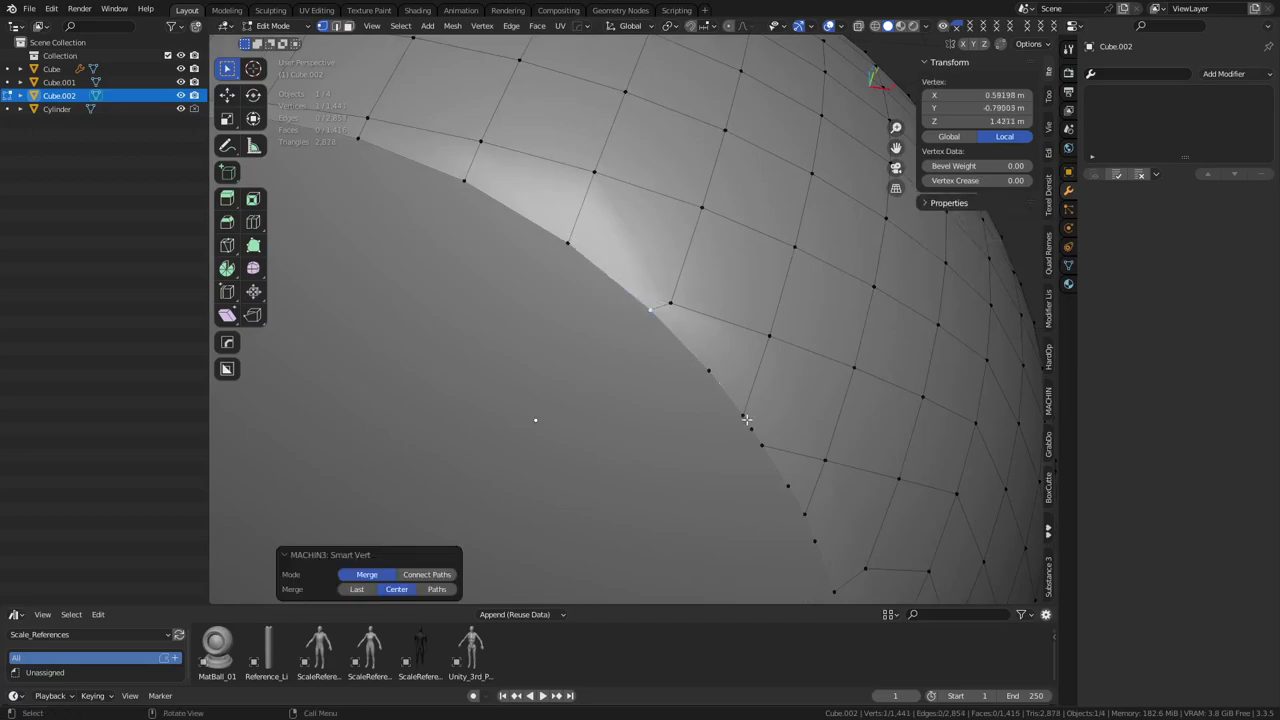
# Dissolve the lone extra rim vertex and merge the close cluster just beyond it at its center
pyautogui.keyDown('shift'); pyautogui.moveTo(761, 446); pyautogui.dragTo(669, 328, button='middle'); pyautogui.keyUp('shift')
pyautogui.click(617, 254)
pyautogui.hotkey('ctrl', 'x')
pyautogui.click(651, 299)
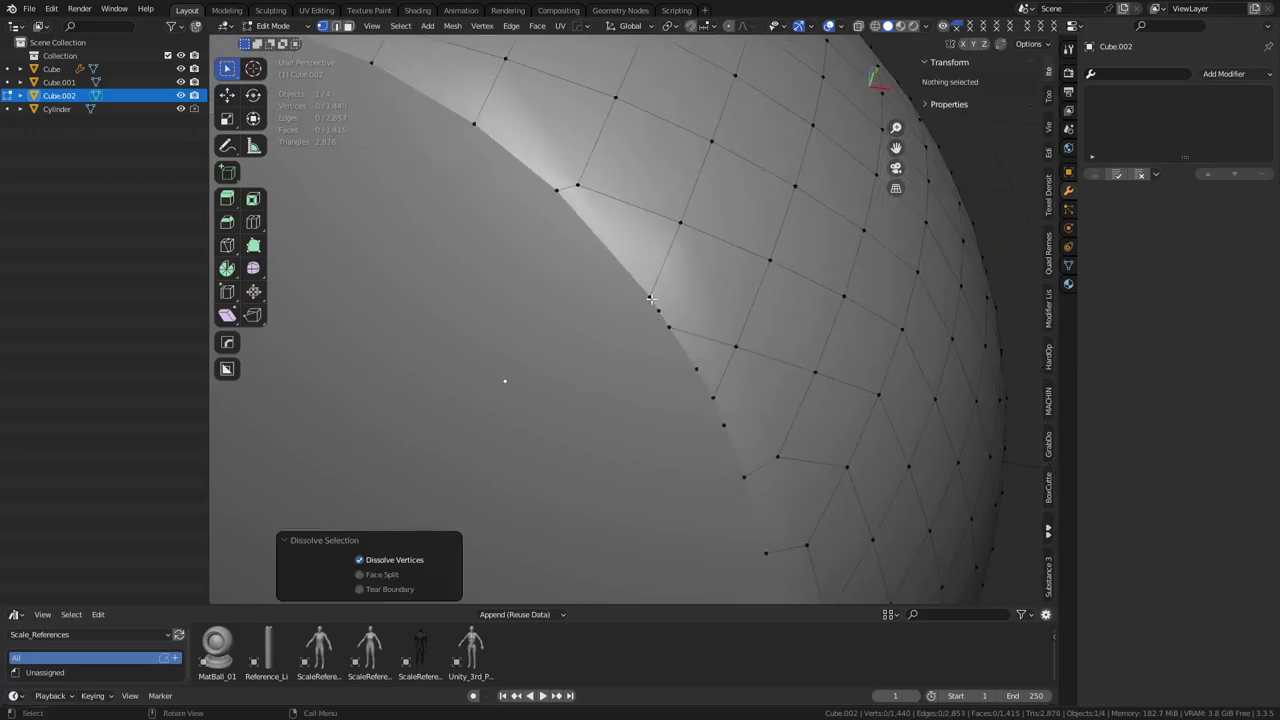
pyautogui.keyDown('shift'); pyautogui.click(658, 311); pyautogui.keyUp('shift')
pyautogui.hotkey('shift', '1')
# Merge the remaining three rim vertices between the neighbouring row edges at their center
pyautogui.keyDown('shift'); pyautogui.moveTo(761, 462); pyautogui.dragTo(676, 314, button='middle'); pyautogui.keyUp('shift')
pyautogui.click(615, 221)
pyautogui.keyDown('shift'); pyautogui.click(628, 245); pyautogui.keyUp('shift')
pyautogui.keyDown('shift'); pyautogui.click(640, 277); pyautogui.keyUp('shift')
pyautogui.hotkey('shift', '1')
# Inset the round cutout face by about 0.095 m and extrude it about 0.98 m into the sphere
pyautogui.keyDown('shift'); pyautogui.moveTo(707, 411); pyautogui.dragTo(686, 209, button='middle'); pyautogui.keyUp('shift')
pyautogui.moveTo(729, 434); pyautogui.dragTo(681, 313, button='middle')
pyautogui.moveTo(598, 384); pyautogui.dragTo(551, 383, button='middle')
pyautogui.scroll(-2, 551, 383)
pyautogui.press('3')
pyautogui.click(618, 374)
pyautogui.moveTo(709, 414); pyautogui.dragTo(734, 477, button='middle')
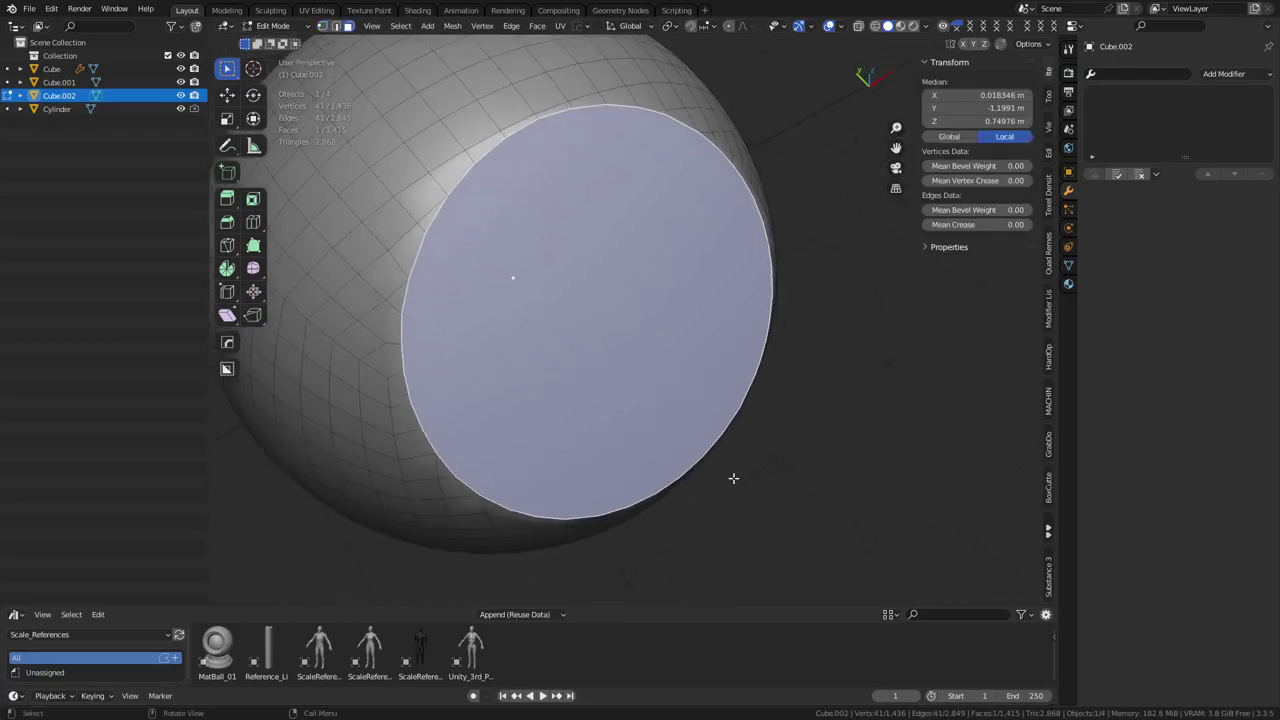
pyautogui.press('i')
pyautogui.click(740, 483)
pyautogui.press('e')
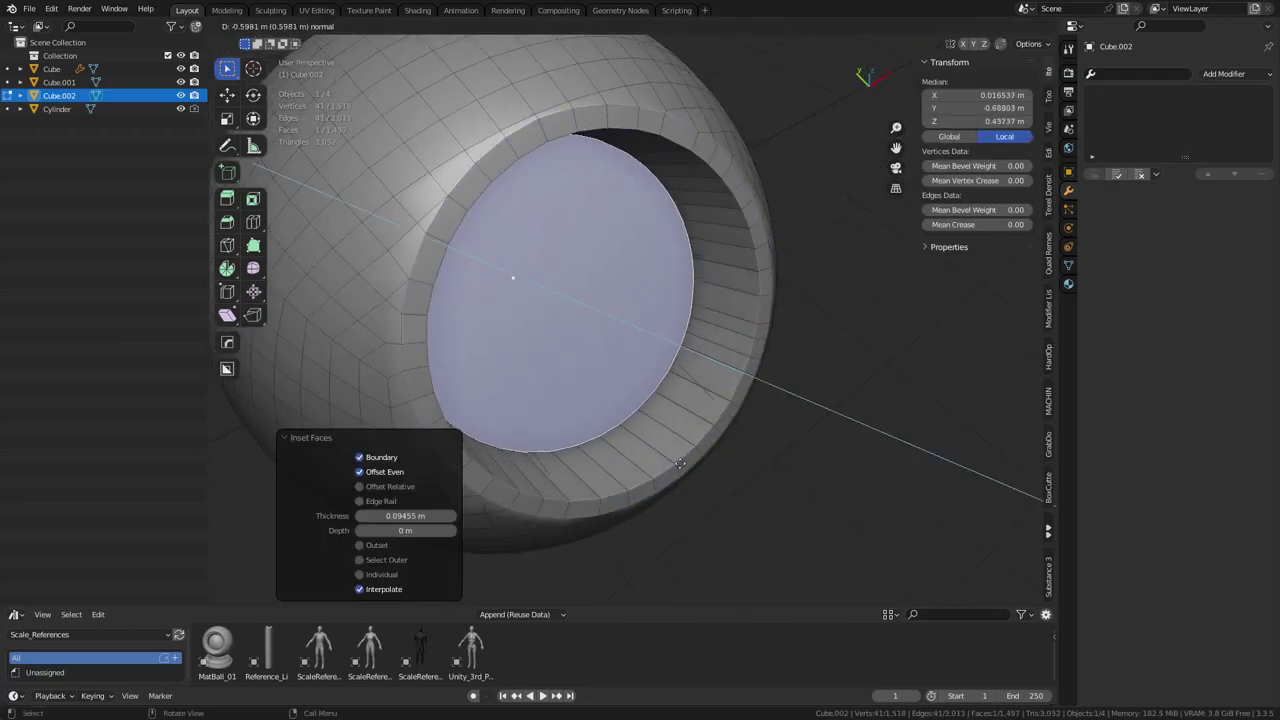
pyautogui.click(655, 456)
# Bevel the inner edge loop of the rim with 4 segments
pyautogui.moveTo(700, 448); pyautogui.dragTo(704, 391, button='middle')
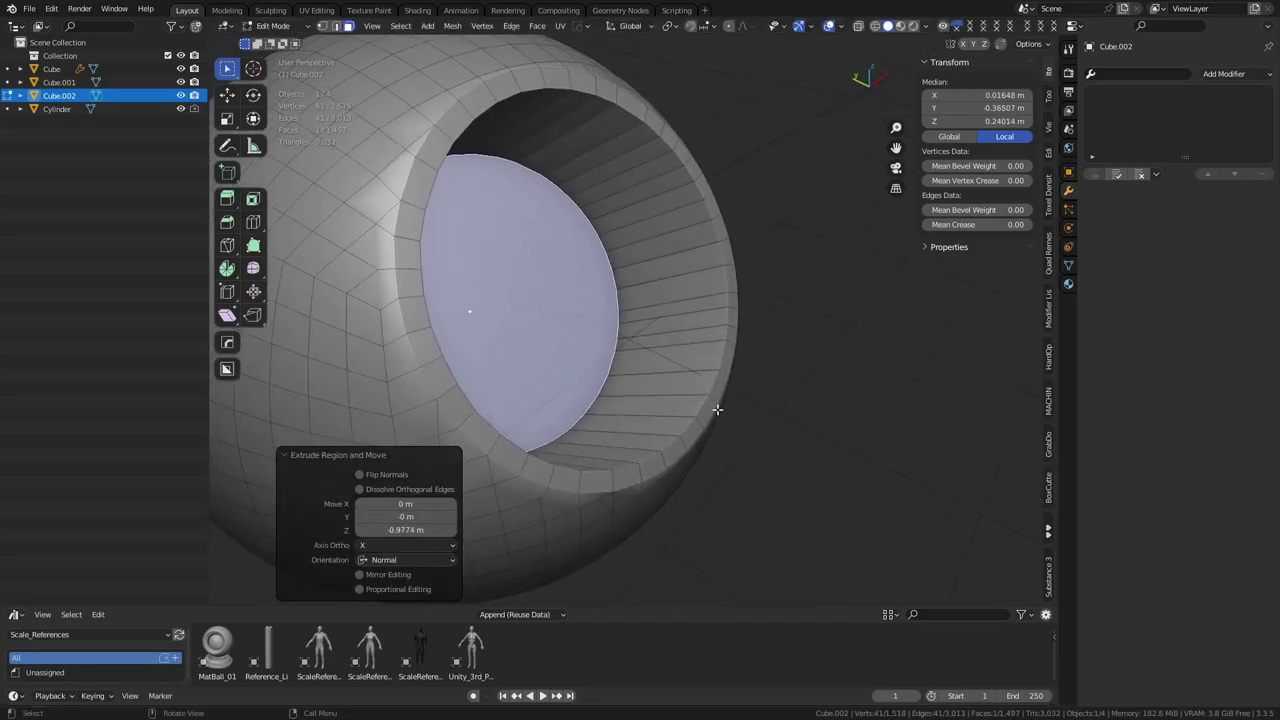
pyautogui.press('2')
pyautogui.keyDown('alt'); pyautogui.click(683, 434); pyautogui.keyUp('alt')
pyautogui.hotkey('ctrl', 'b')
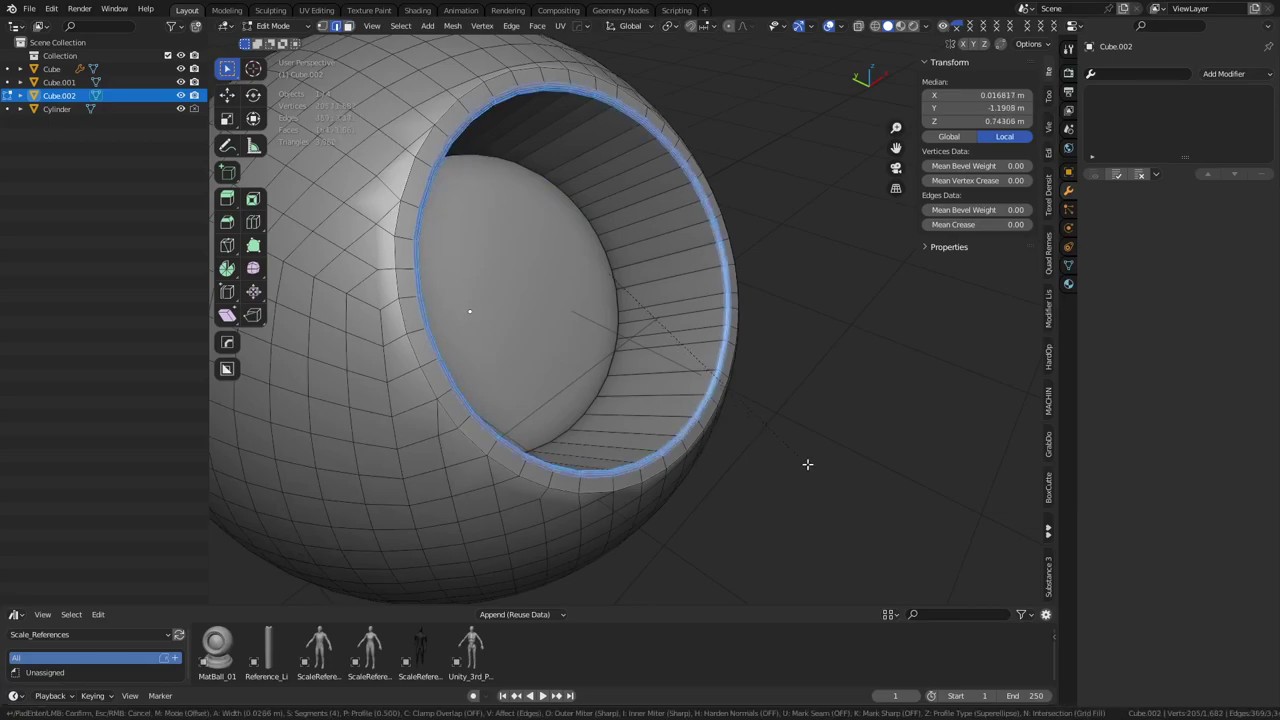
pyautogui.click(876, 510)
# Return to Object Mode and apply Shade Auto Smooth to the sphere
pyautogui.hotkey('ctrl', 'Tab')
pyautogui.click(700, 465)
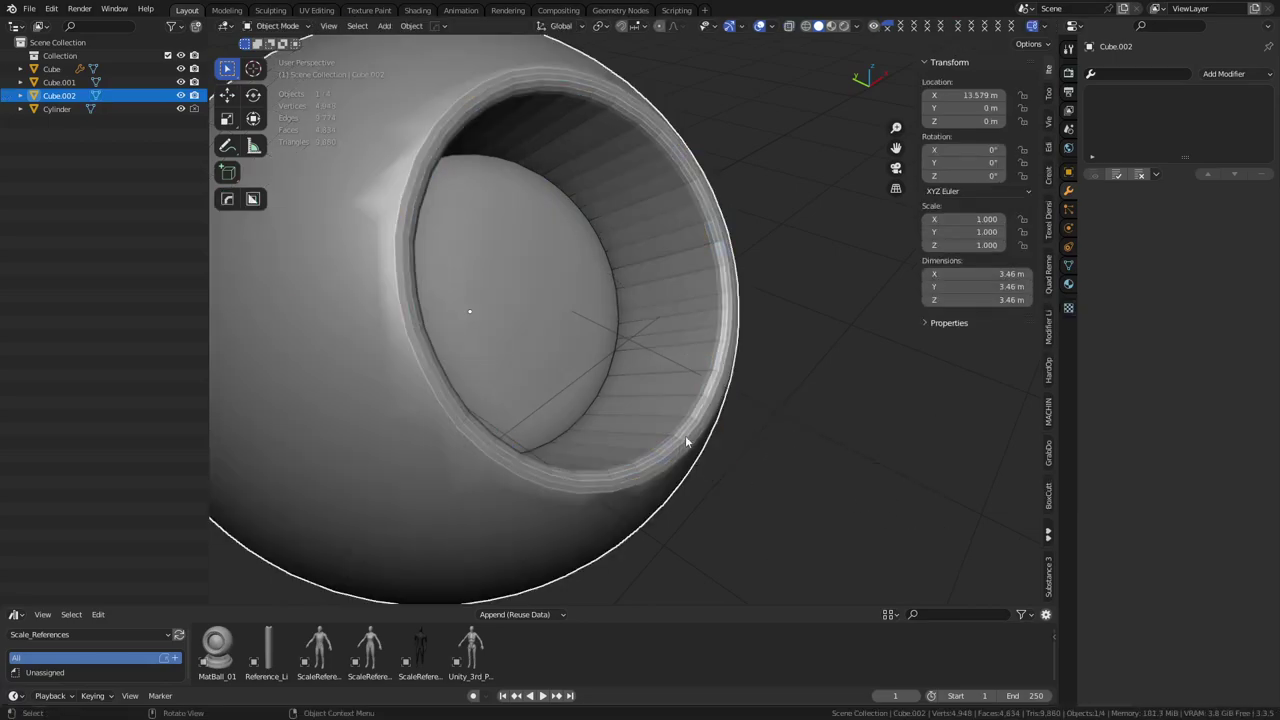
pyautogui.rightClick(630, 395)
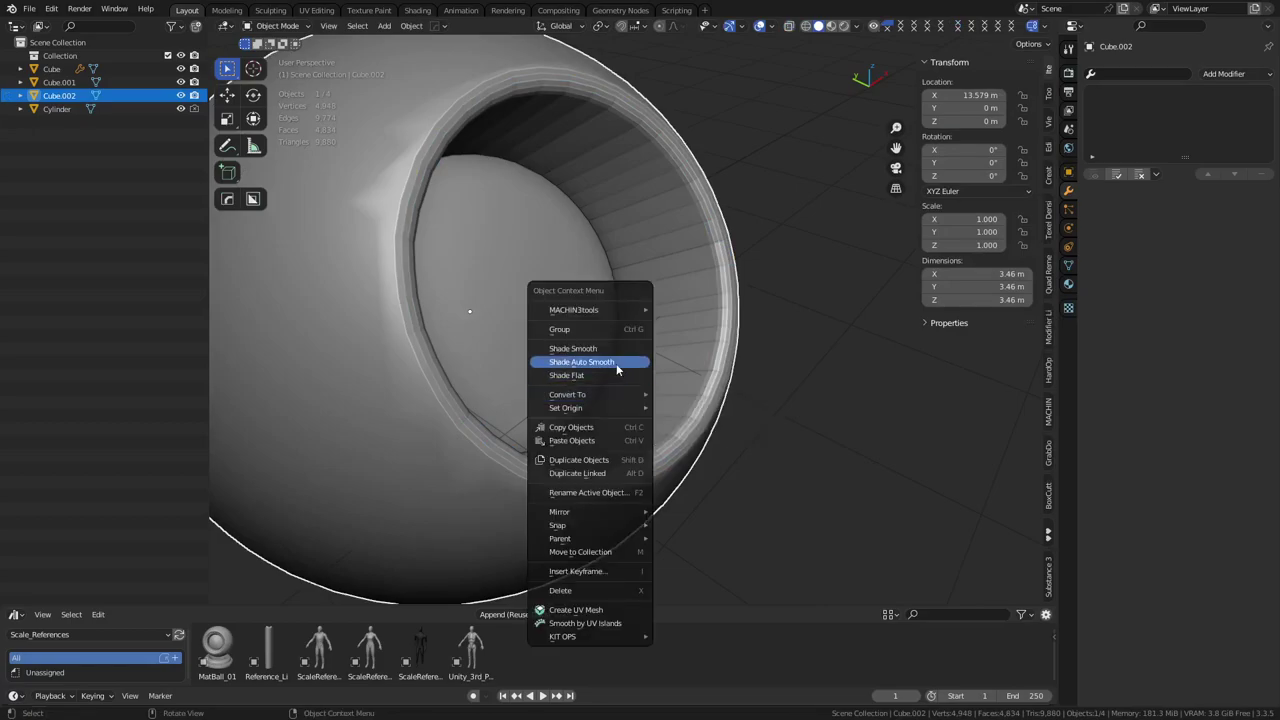
pyautogui.click(616, 366)
# Raise the Auto Smooth angle in the mesh normals settings to 37.1°
pyautogui.moveTo(602, 408); pyautogui.dragTo(676, 380, button='middle')
pyautogui.click(675, 380)
pyautogui.scroll(3, 674, 381)
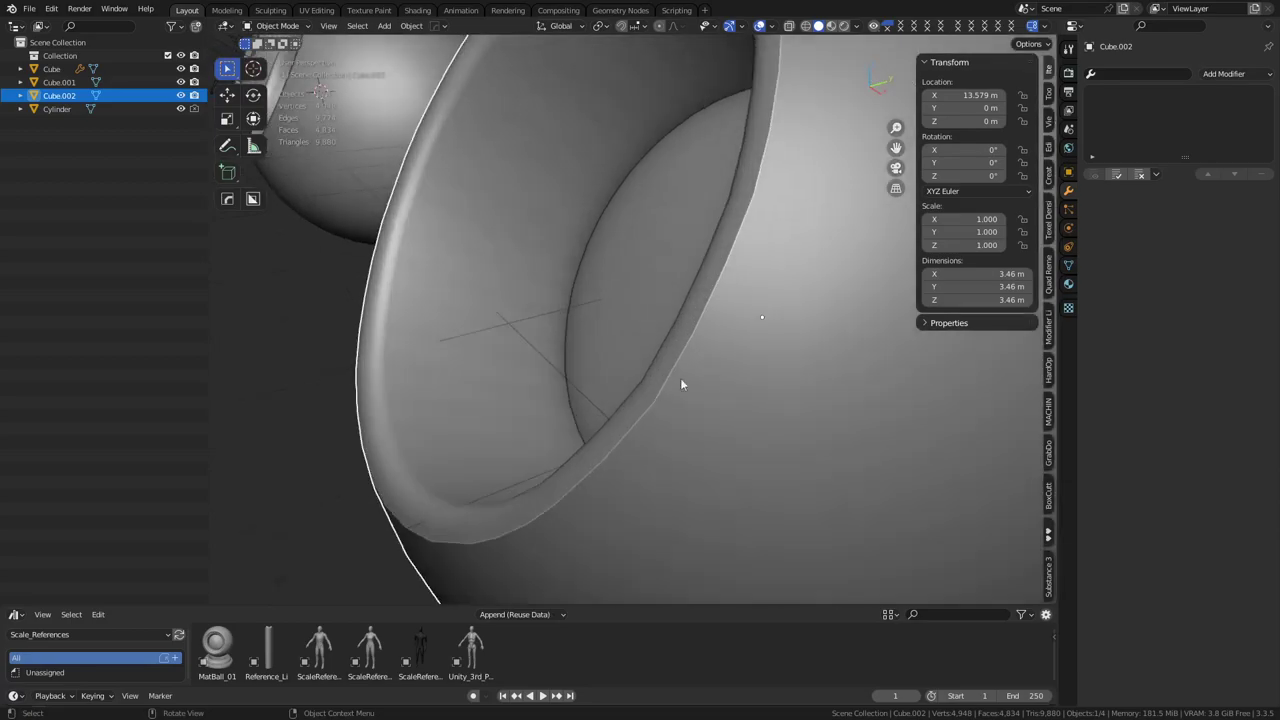
pyautogui.click(1068, 266)
pyautogui.click(1112, 345)
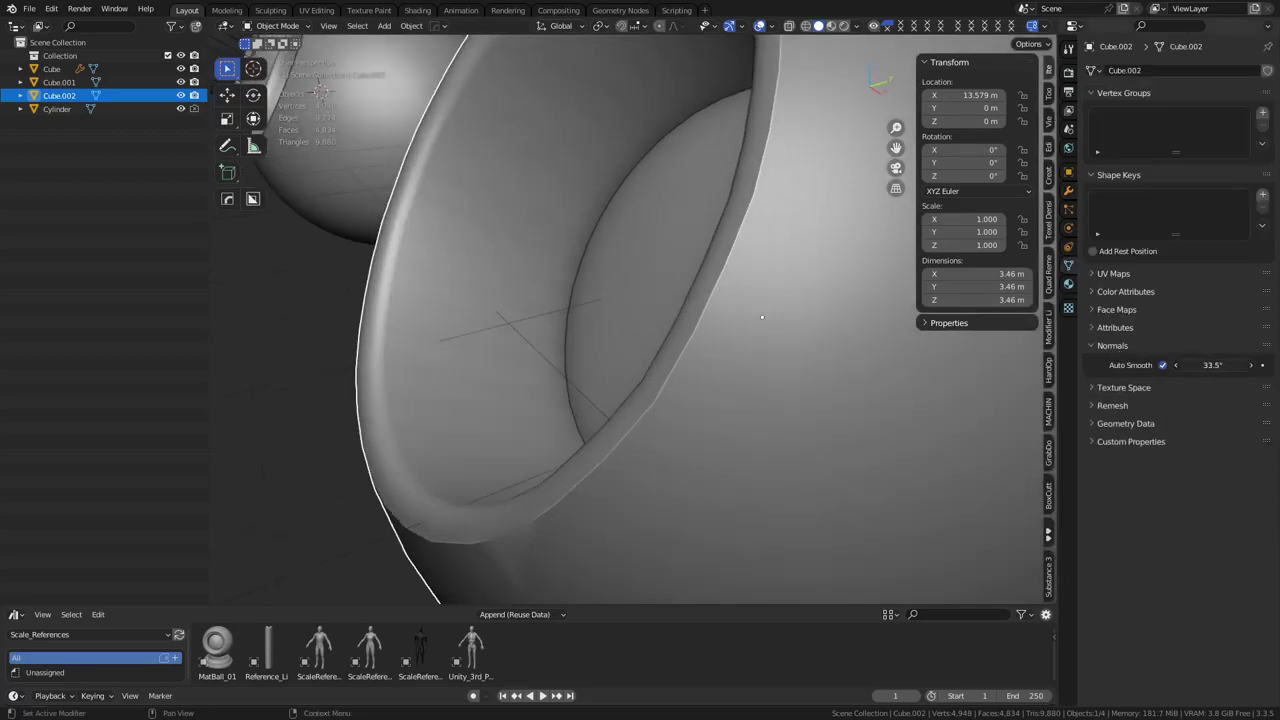
pyautogui.moveTo(1213, 365); pyautogui.dragTo(1223, 365)
pyautogui.moveTo(734, 410); pyautogui.dragTo(803, 359, button='middle')
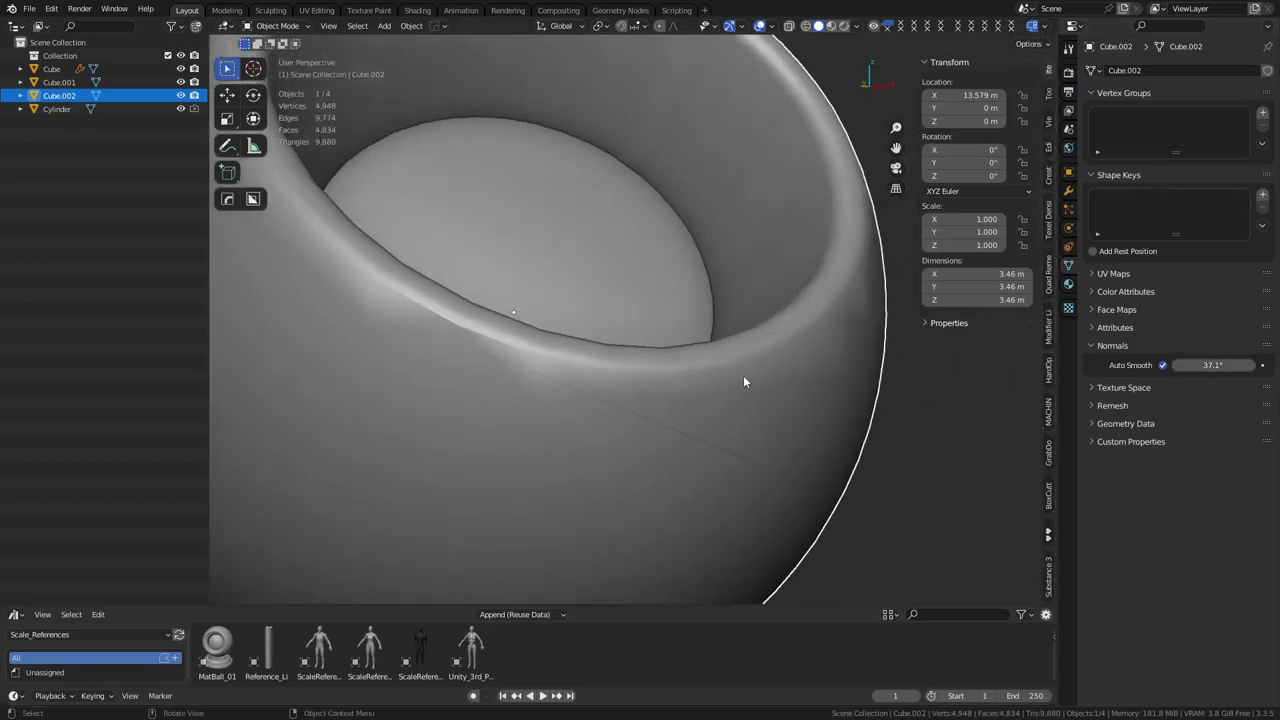
pyautogui.press('Tab')
pyautogui.keyDown('alt'); pyautogui.click(585, 362); pyautogui.keyUp('alt')
pyautogui.hotkey('ctrl', 'b')
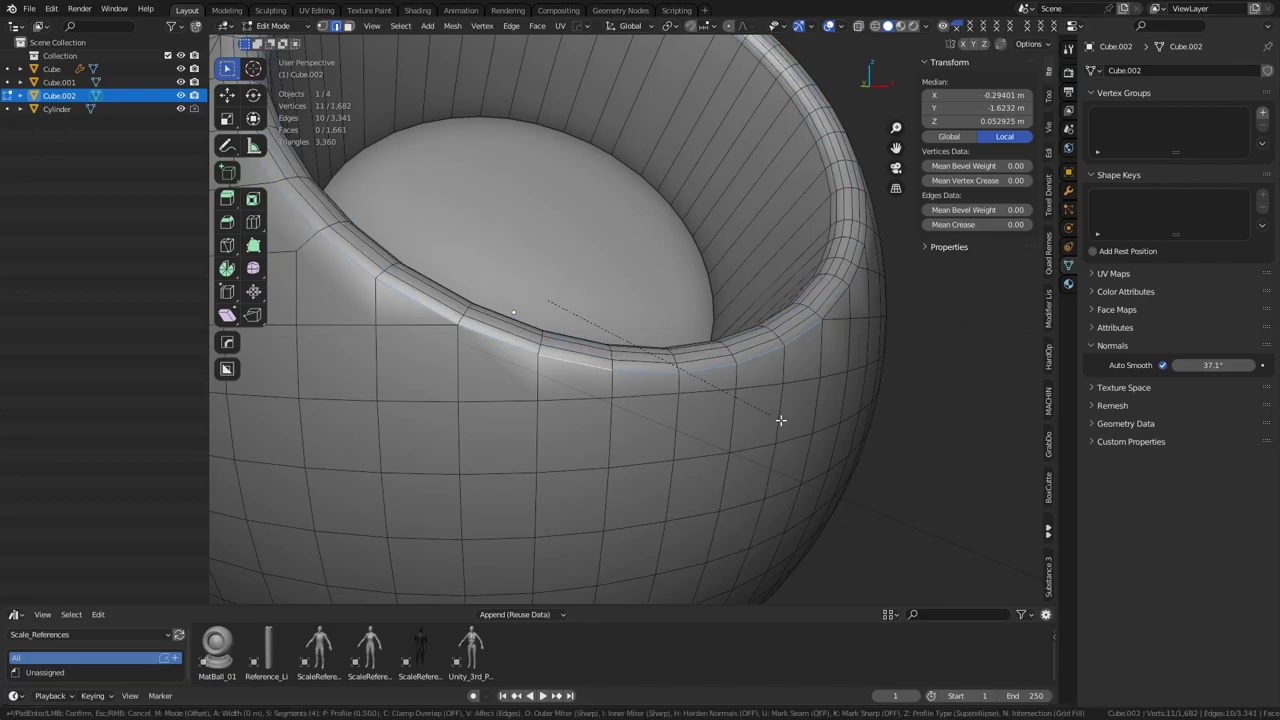
pyautogui.rightClick(803, 427)
# Undo the auto smooth changes and the inner rim bevel, back to the extruded cutout
pyautogui.hotkey('ctrl', 'z')
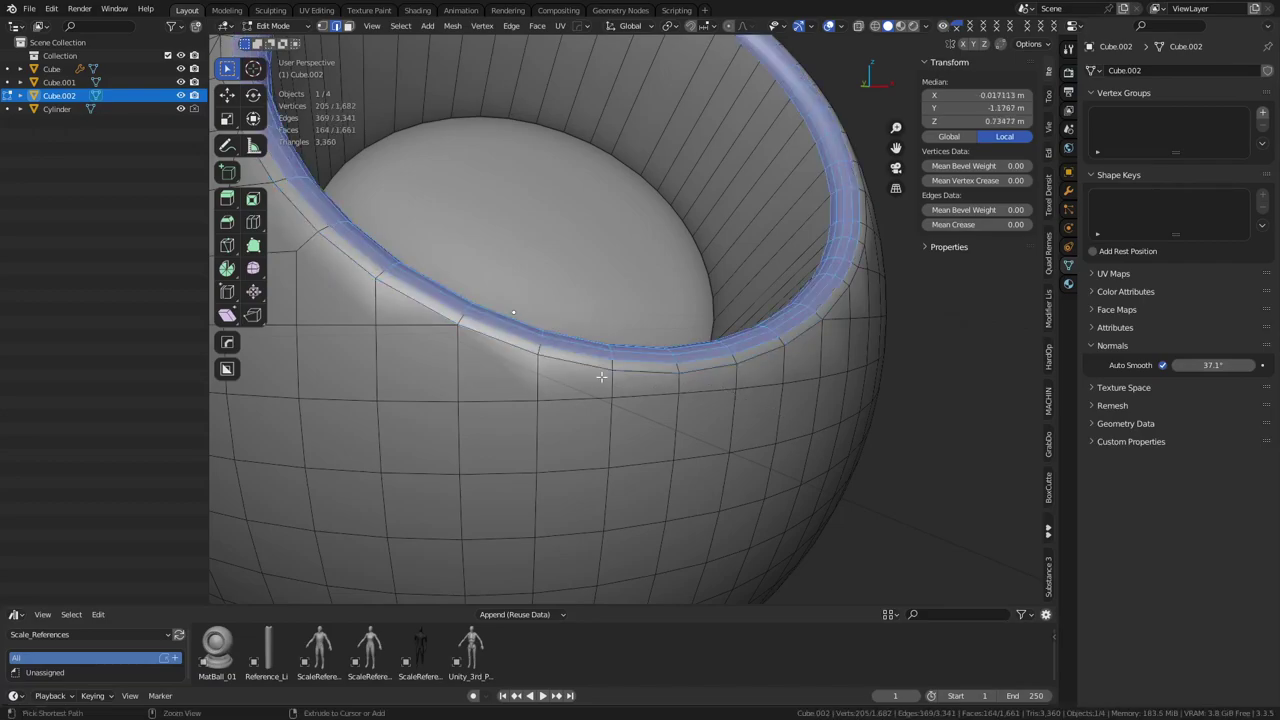
pyautogui.hotkey('ctrl', 'z')
pyautogui.hotkey('ctrl', 'z')
pyautogui.hotkey('ctrl', 'z')
pyautogui.hotkey('ctrl', 'z')
pyautogui.hotkey('ctrl', 'z')
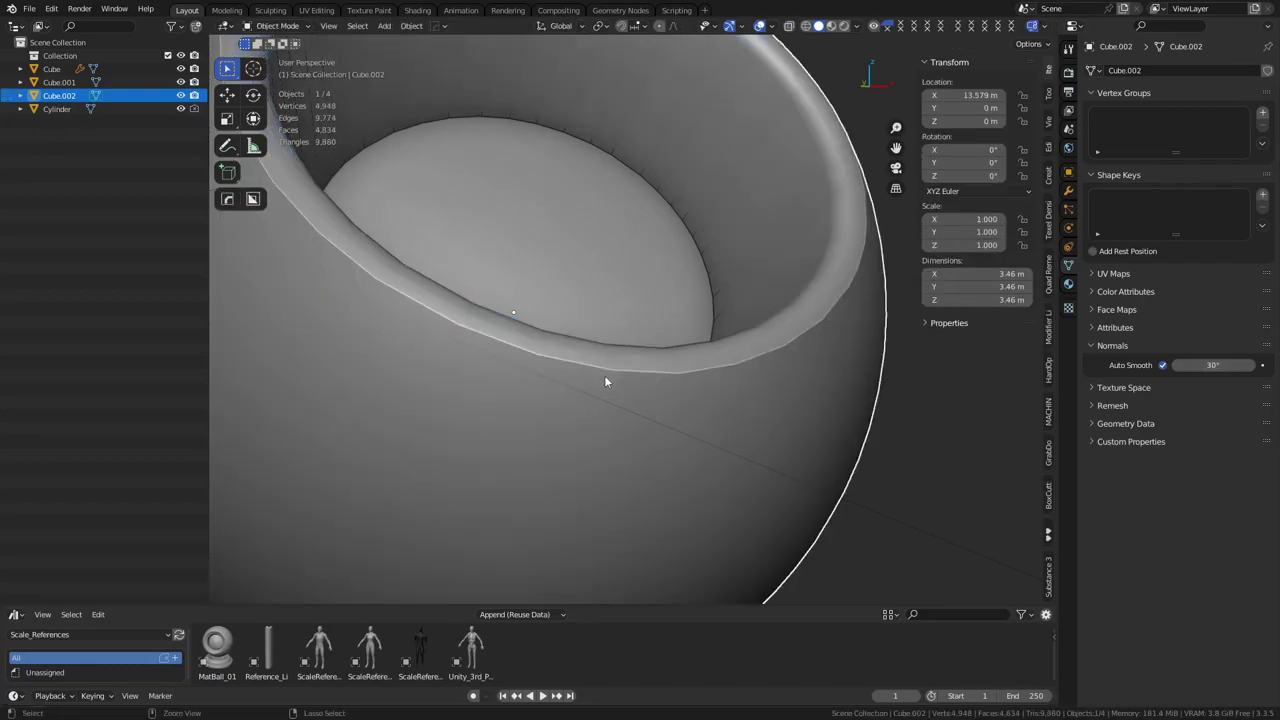
# Select the ring of inset rim faces, convert it to its boundary loops and keep only the outer edge loop selected
pyautogui.press('3')
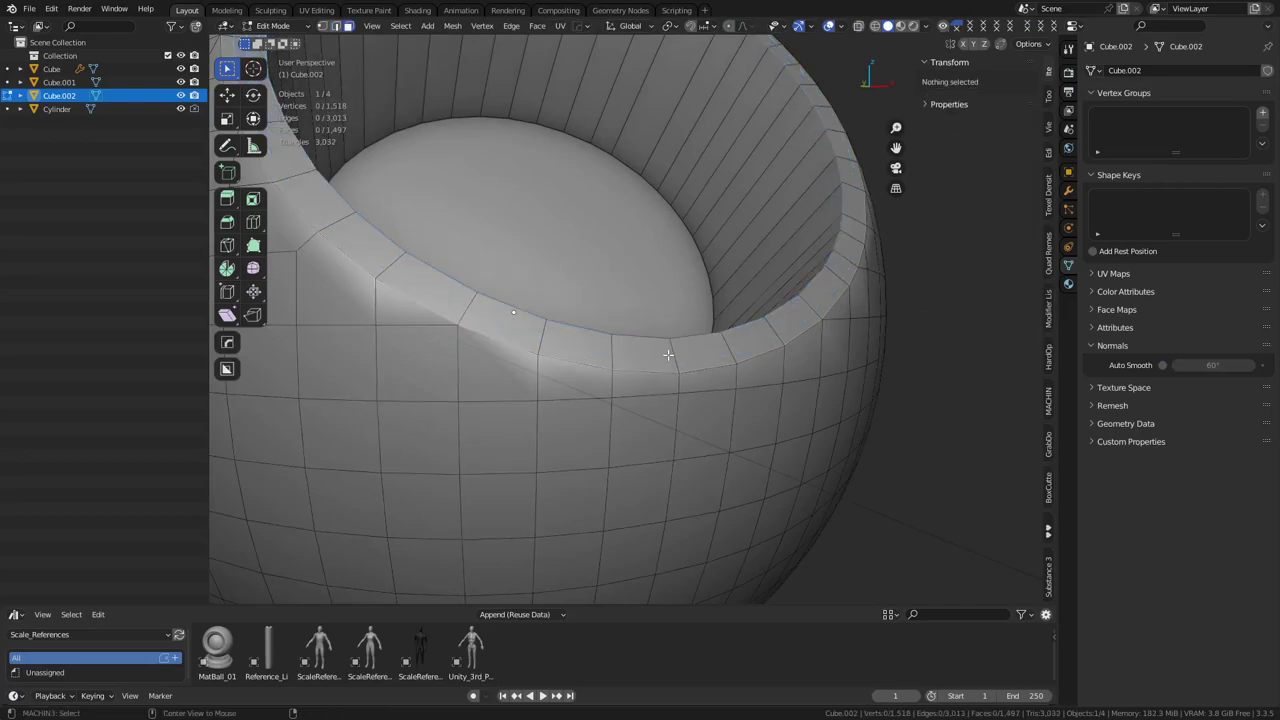
pyautogui.keyDown('alt'); pyautogui.click(671, 358); pyautogui.keyUp('alt')
pyautogui.moveTo(782, 399); pyautogui.dragTo(786, 395, button='middle')
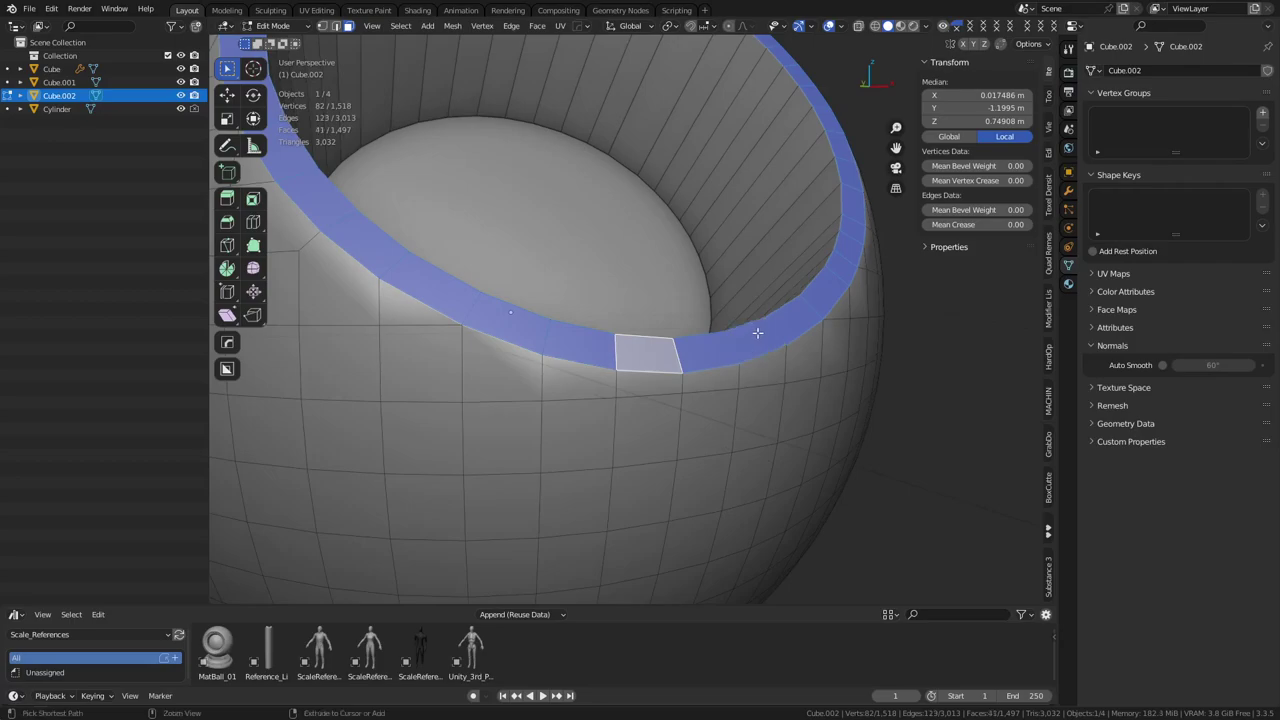
pyautogui.click(399, 26)
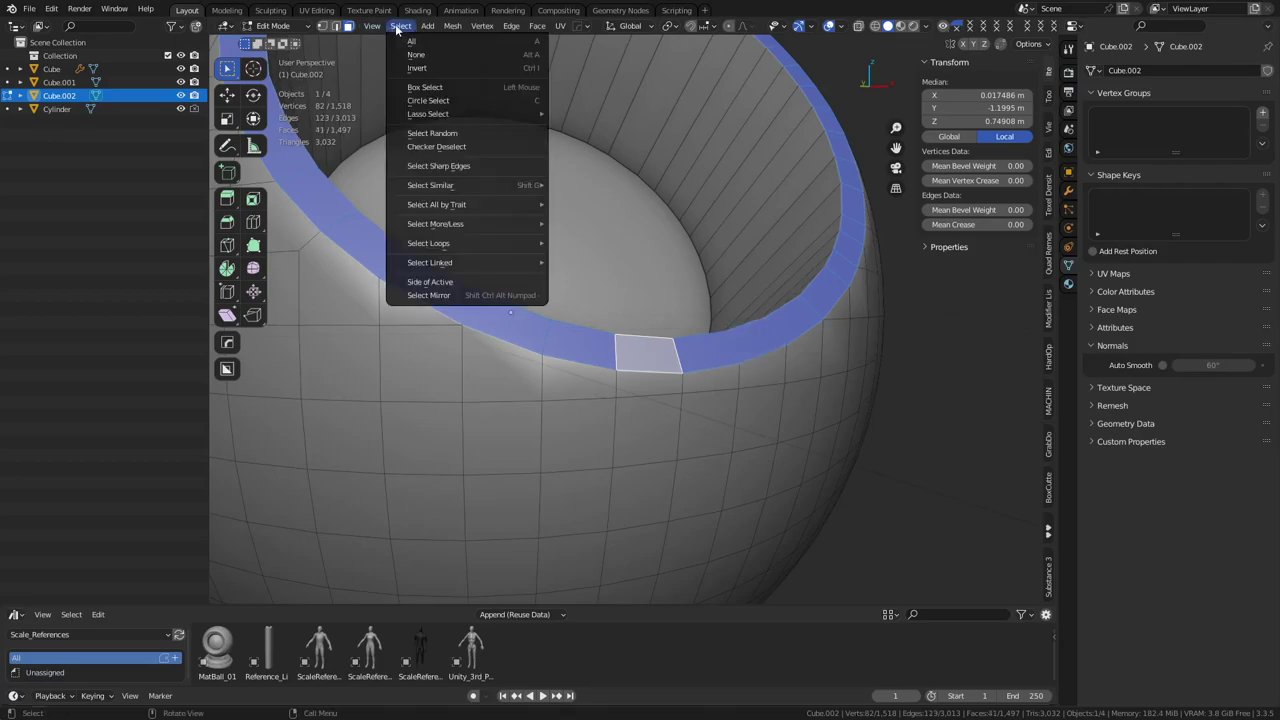
pyautogui.moveTo(465, 262)
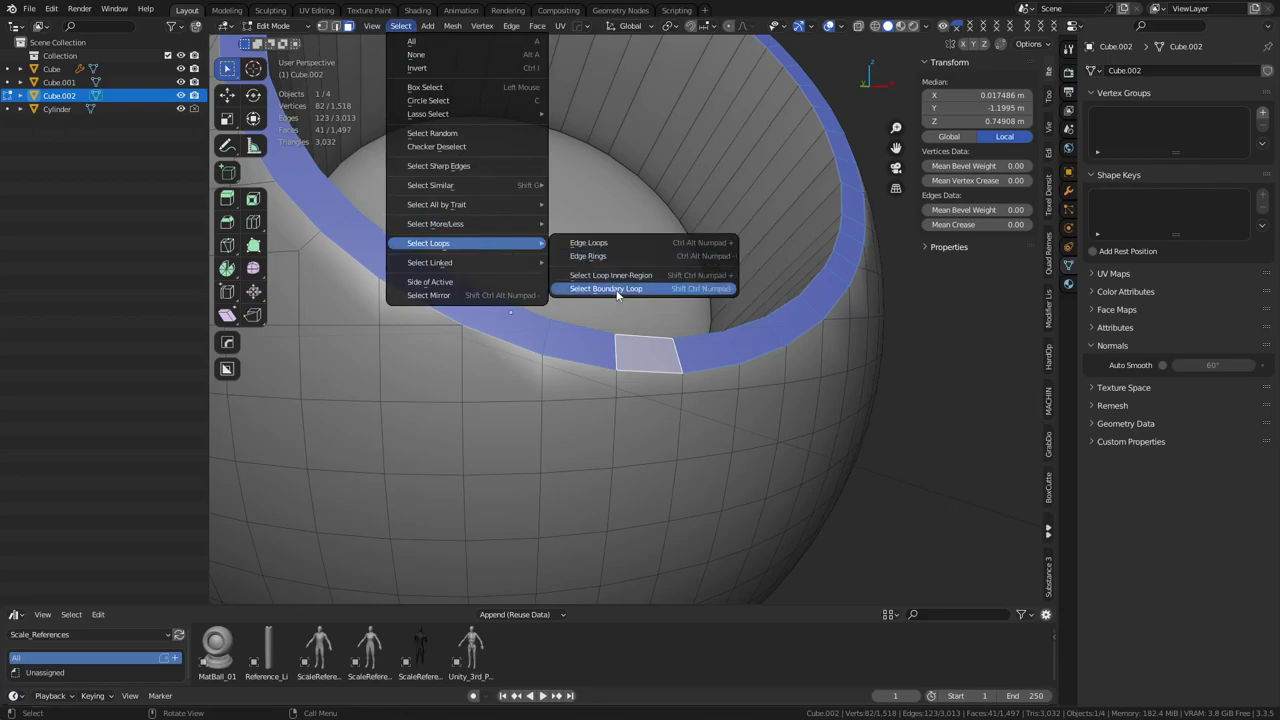
pyautogui.click(618, 288)
pyautogui.keyDown('alt'); pyautogui.keyDown('shift'); pyautogui.click(692, 336); pyautogui.keyUp('shift'); pyautogui.keyUp('alt')
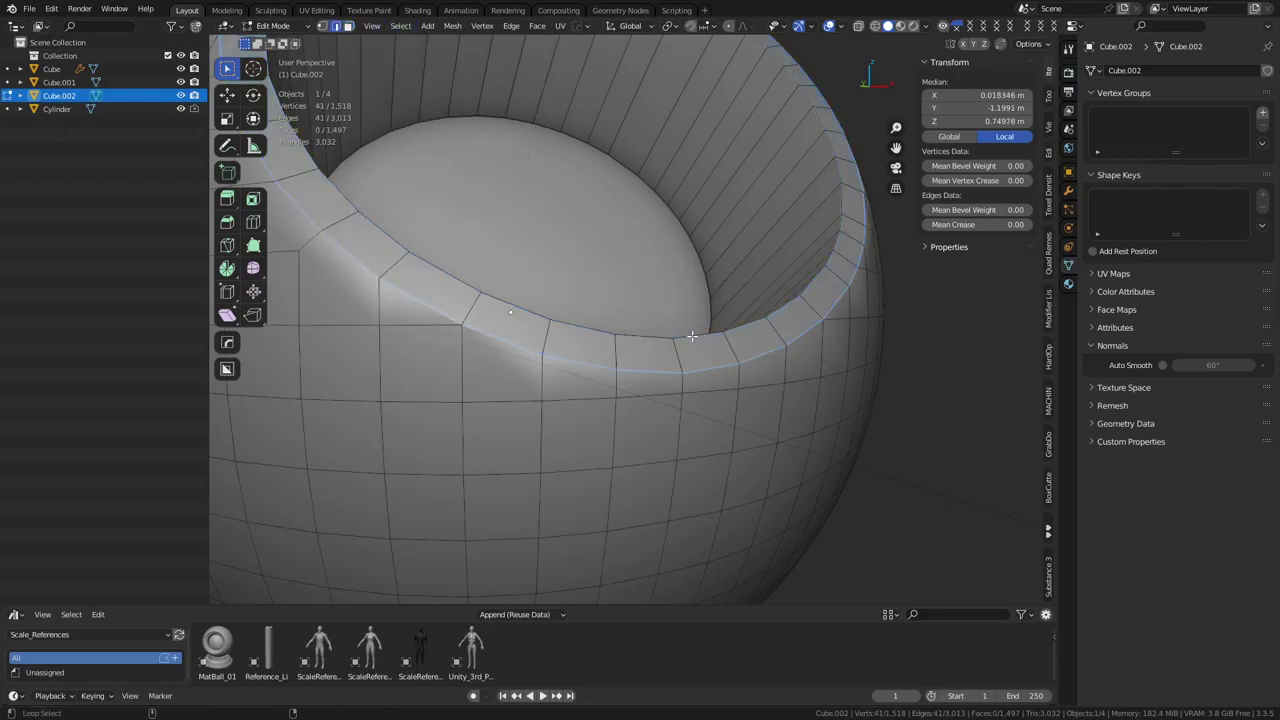
# Bevel the outer rim edge loop with 1 segment and a width of 0.018 m
pyautogui.hotkey('ctrl', 'b')
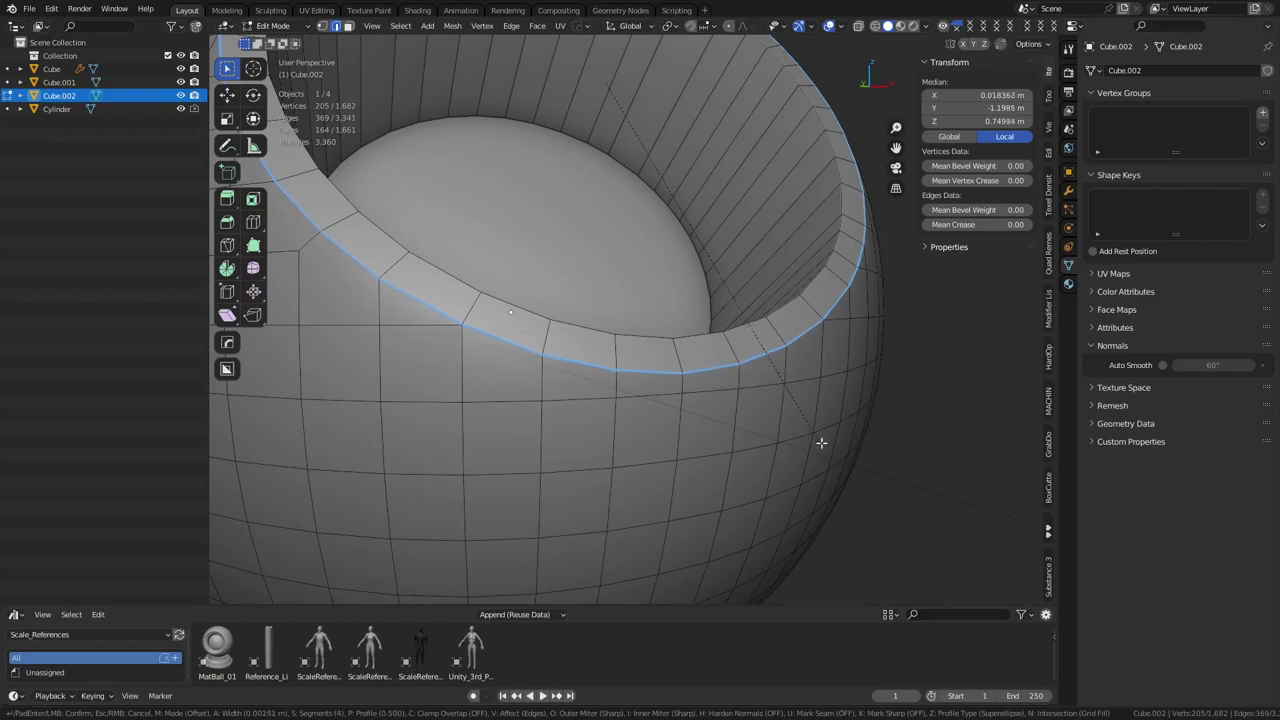
pyautogui.scroll(-3, 857, 453)
pyautogui.click(871, 466)
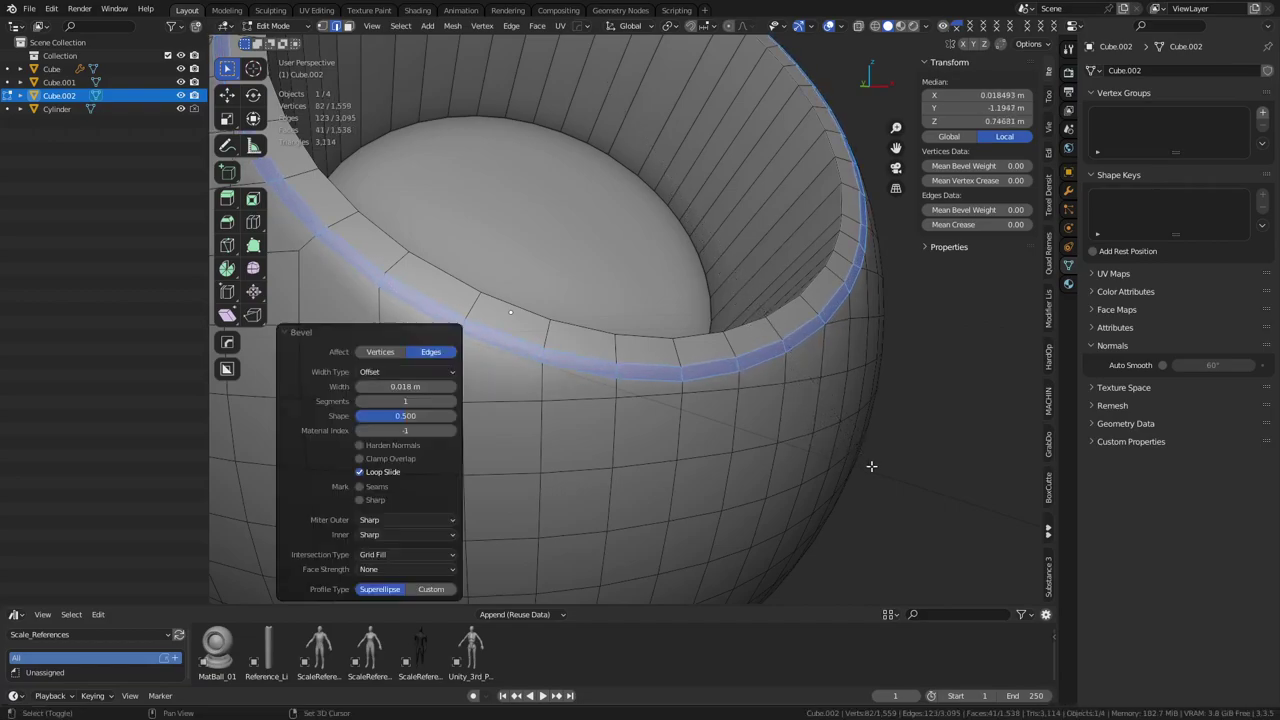
pyautogui.keyDown('shift'); pyautogui.moveTo(718, 406); pyautogui.dragTo(851, 391, button='middle'); pyautogui.keyUp('shift')
pyautogui.scroll(3, 592, 326)
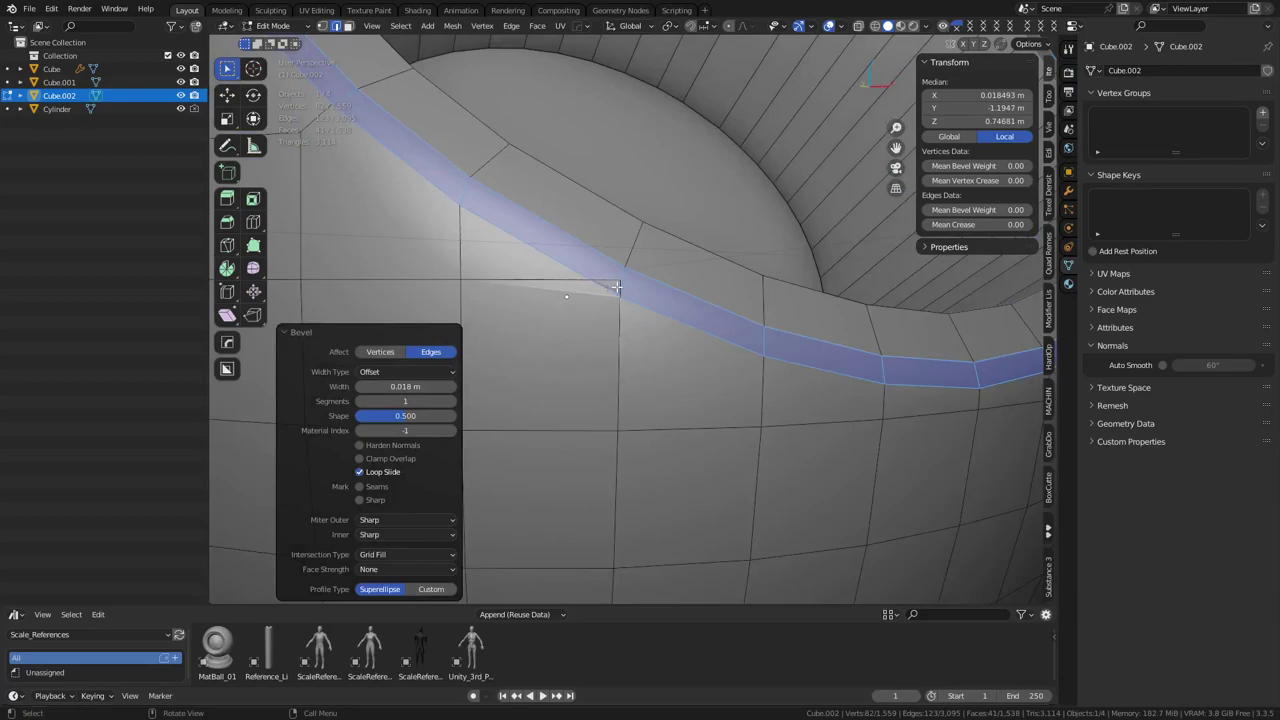
# Undo the outer rim bevel and merge all vertices of the mesh by distance
pyautogui.hotkey('ctrl', 'z')
pyautogui.press('a')
pyautogui.press('m')
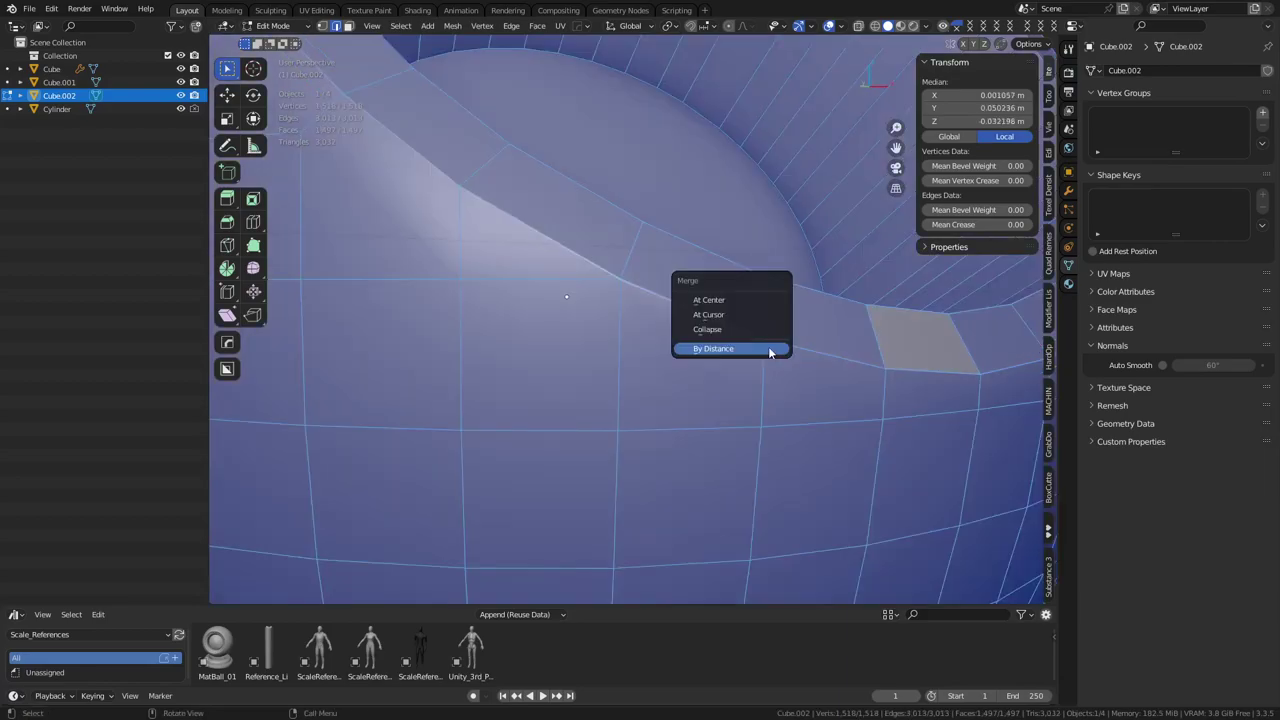
pyautogui.click(768, 347)
# Select the rim face ring, reduce it to its outer edge loop and bevel that loop with 2 segments
pyautogui.press('3')
pyautogui.keyDown('alt'); pyautogui.click(625, 258); pyautogui.keyUp('alt')
pyautogui.press('2')
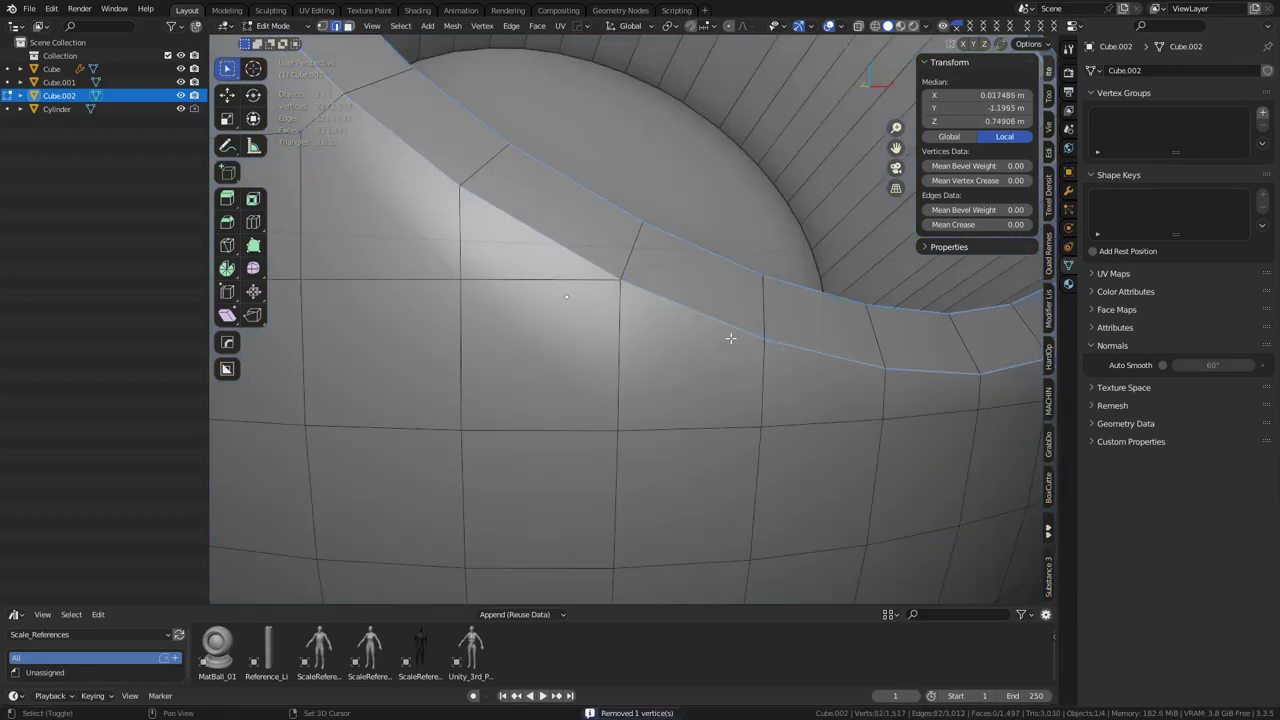
pyautogui.keyDown('alt'); pyautogui.keyDown('shift'); pyautogui.click(700, 254); pyautogui.keyUp('shift'); pyautogui.keyUp('alt')
pyautogui.hotkey('ctrl', 'b')
pyautogui.scroll(1, 810, 485)
pyautogui.click(811, 485)
# Return to Object Mode and shade the sphere with Auto Smooth at 30°
pyautogui.moveTo(811, 485); pyautogui.dragTo(586, 348, button='middle')
pyautogui.hotkey('ctrl', 'Tab')
pyautogui.click(556, 333)
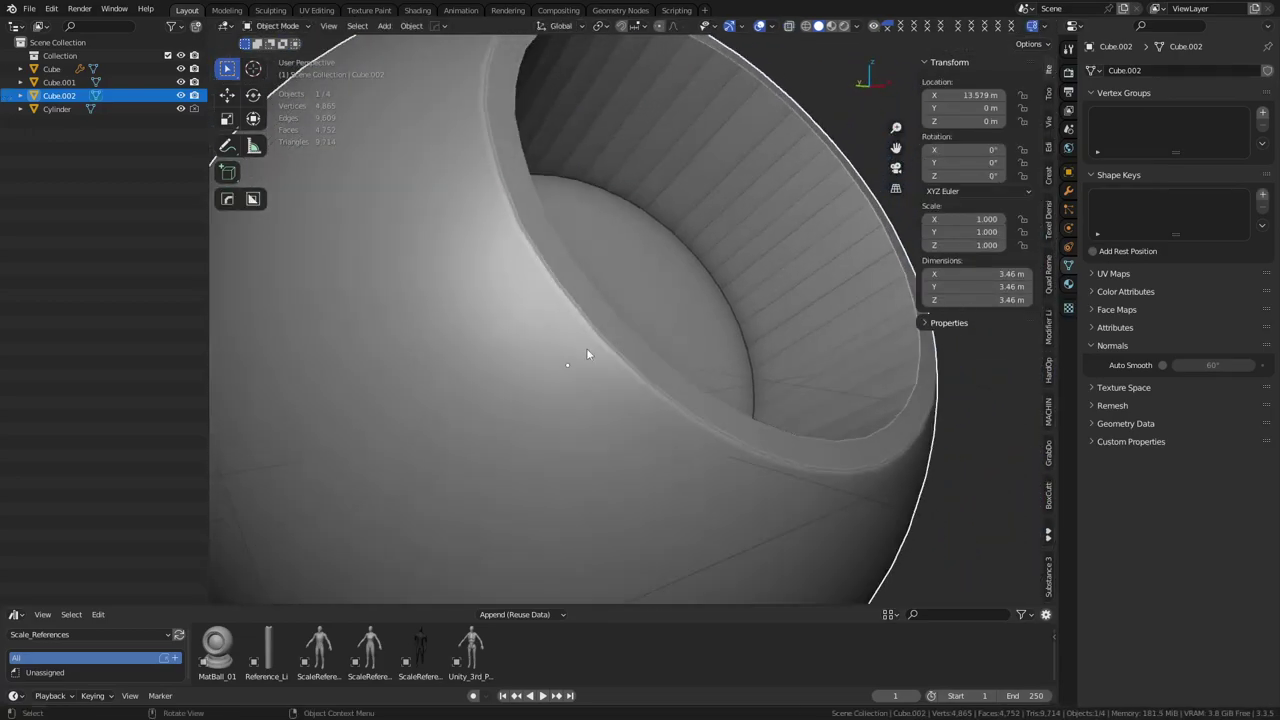
pyautogui.rightClick(586, 348)
pyautogui.click(569, 341)
pyautogui.rightClick(571, 344)
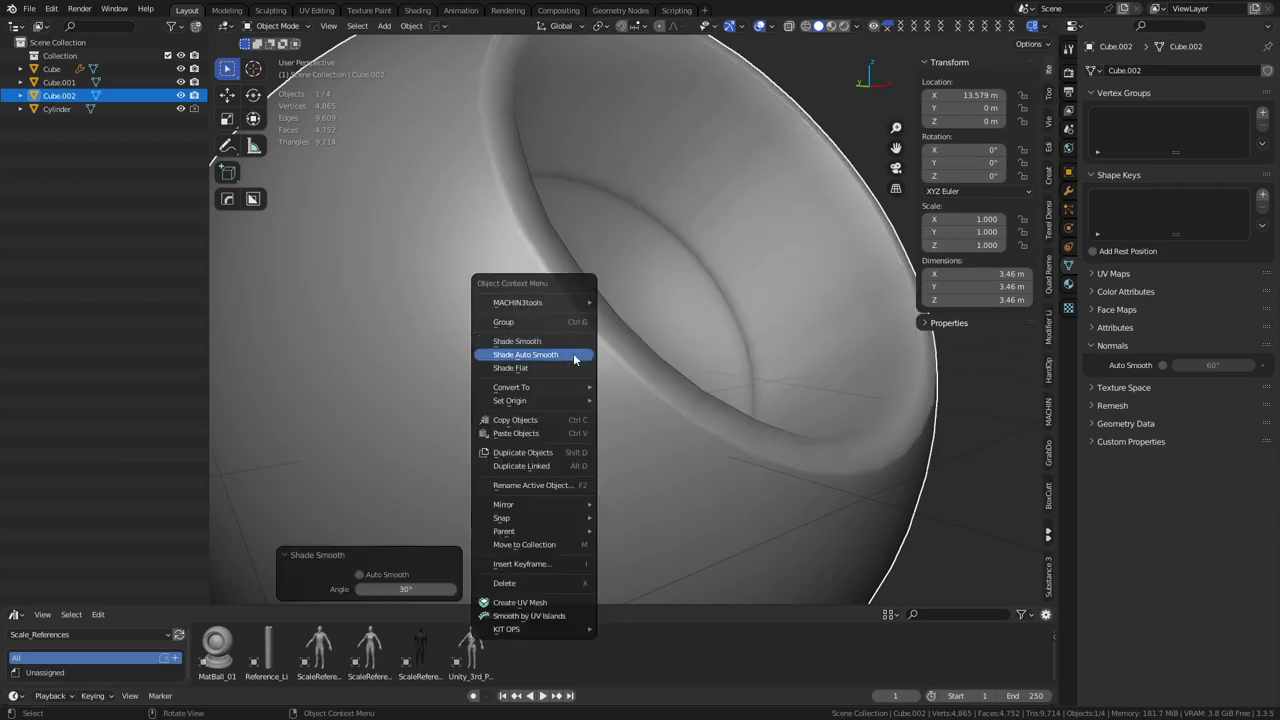
pyautogui.click(576, 355)
# Bevel the rim's inner edge loop with 2 segments and check the shading in Object Mode
pyautogui.moveTo(769, 426)
pyautogui.mouseDown(button='middle')
pyautogui.moveTo(668, 380)
pyautogui.moveTo(622, 394)
pyautogui.moveTo(701, 366)
pyautogui.moveTo(663, 315)
pyautogui.moveTo(669, 262)
pyautogui.moveTo(658, 388)
pyautogui.moveTo(719, 325)
pyautogui.moveTo(583, 466)
pyautogui.moveTo(683, 323)
pyautogui.moveTo(620, 474)
pyautogui.moveTo(683, 414)
pyautogui.moveTo(563, 374)
pyautogui.moveTo(731, 420)
pyautogui.moveTo(693, 441)
pyautogui.moveTo(675, 418)
pyautogui.moveTo(748, 408)
pyautogui.moveTo(661, 391)
pyautogui.moveTo(618, 441)
pyautogui.mouseUp(button='middle')
pyautogui.press('Tab')
pyautogui.keyDown('alt'); pyautogui.click(708, 430); pyautogui.keyUp('alt')
pyautogui.hotkey('ctrl', 'b')
pyautogui.click(840, 508)
pyautogui.press('Tab')
pyautogui.click(800, 460)
pyautogui.moveTo(541, 424); pyautogui.dragTo(609, 424, button='middle')
pyautogui.keyDown('alt'); pyautogui.middleClick(727, 386); pyautogui.keyUp('alt')
pyautogui.hotkey('shift', 'z')
pyautogui.click(609, 424)
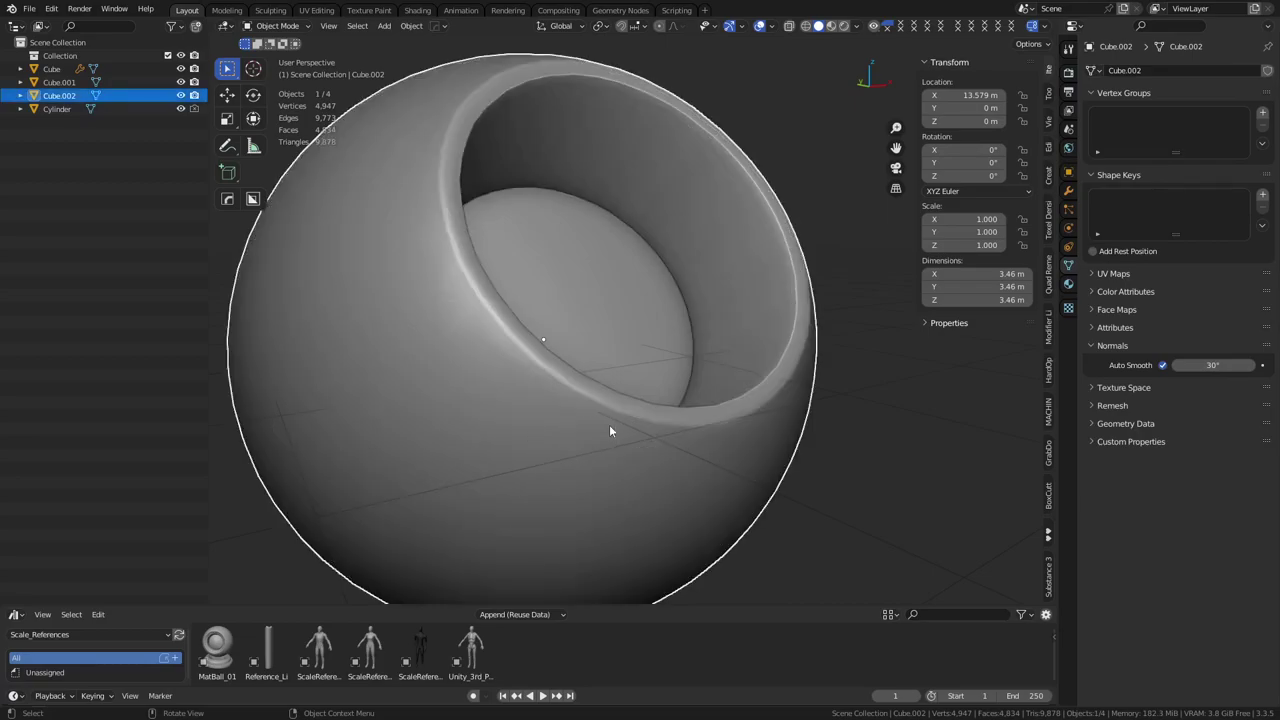
# Try rerouting the topology below the rim by knifing a diagonal edge up to it and dissolving the adjacent vertical edge
pyautogui.scroll(2, 597, 424)
pyautogui.press('Tab')
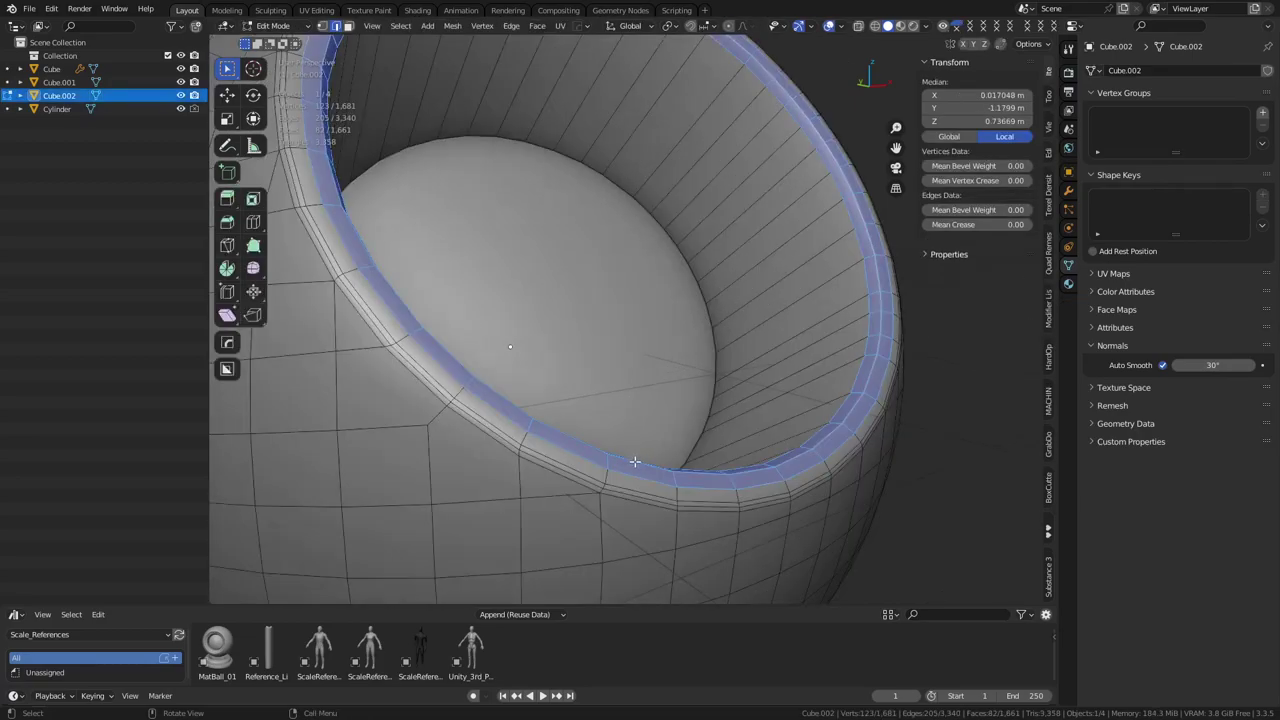
pyautogui.keyDown('shift'); pyautogui.moveTo(634, 466); pyautogui.dragTo(679, 417, button='middle'); pyautogui.keyUp('shift')
pyautogui.press('1')
pyautogui.press('k')
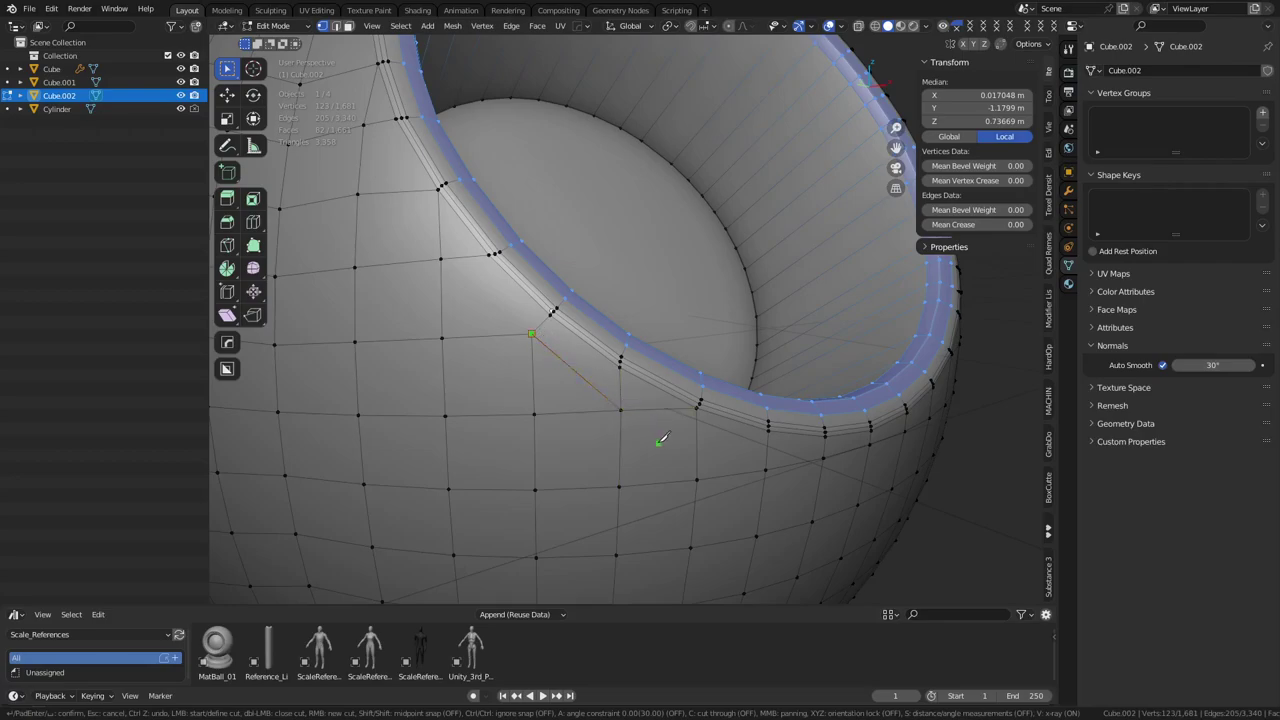
pyautogui.hotkey('ctrl', 'z')
pyautogui.press('space')
pyautogui.press('2')
pyautogui.click(624, 396)
pyautogui.hotkey('ctrl', 'x')
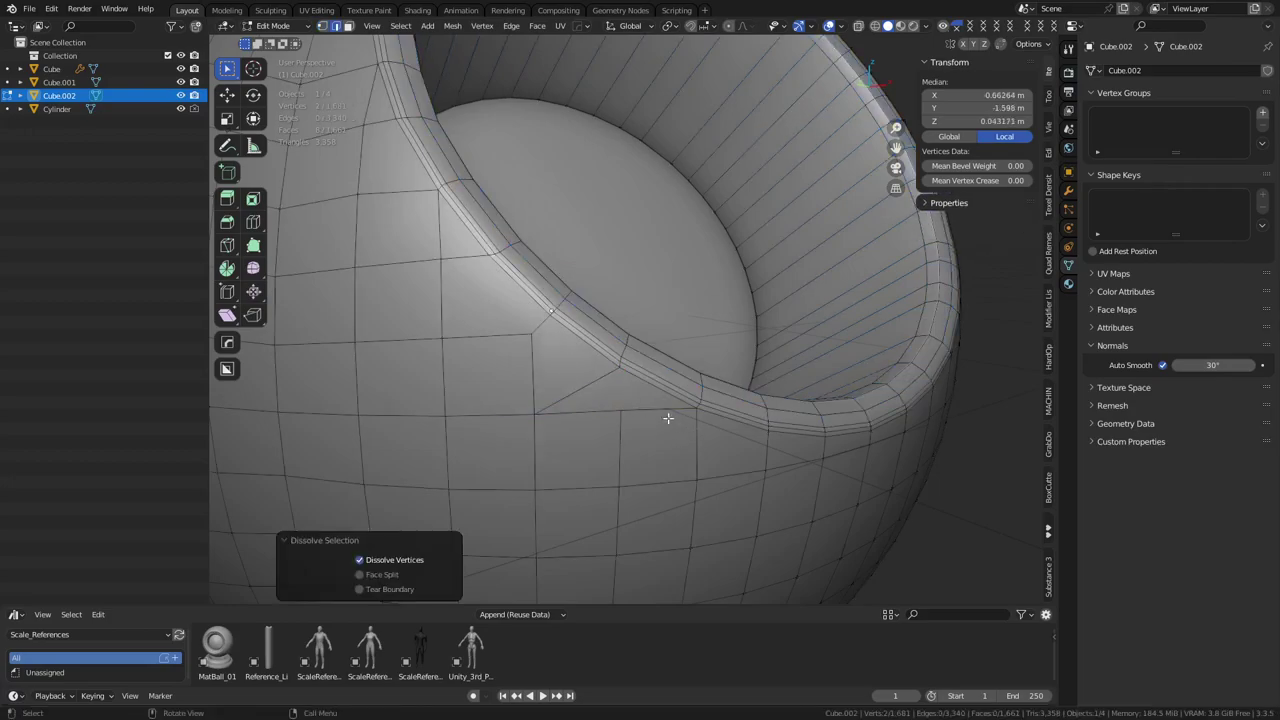
# Undo the edge dissolve and the knife cut below the rim, and return to Object Mode
pyautogui.moveTo(668, 418); pyautogui.dragTo(704, 447, button='middle')
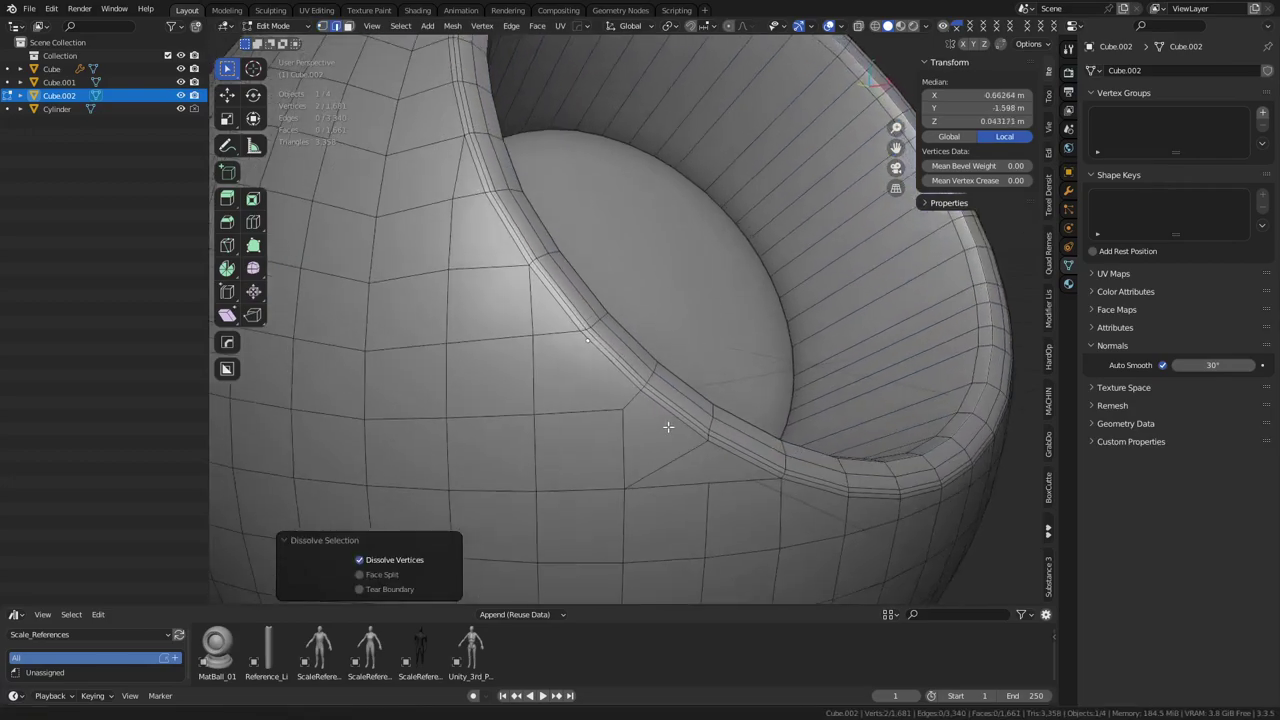
pyautogui.press('1')
pyautogui.hotkey('ctrl', 'z')
pyautogui.hotkey('ctrl', 'z')
pyautogui.hotkey('ctrl', 'z')
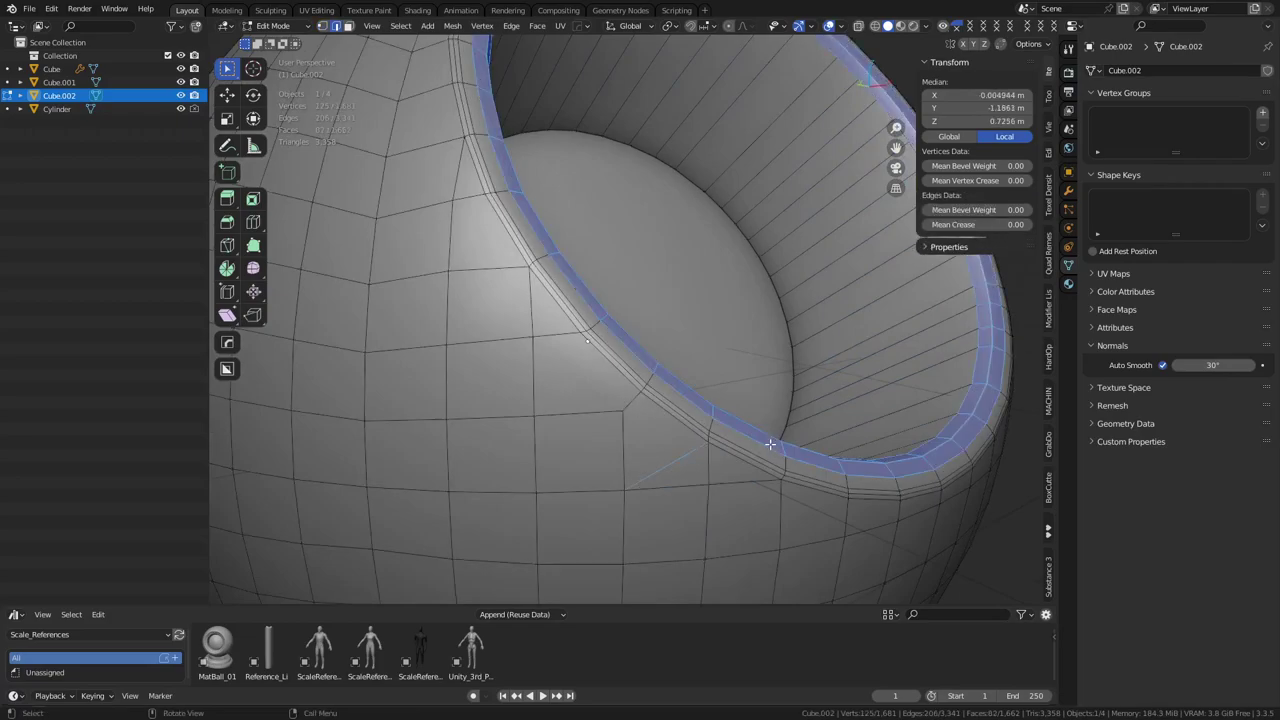
pyautogui.press('1')
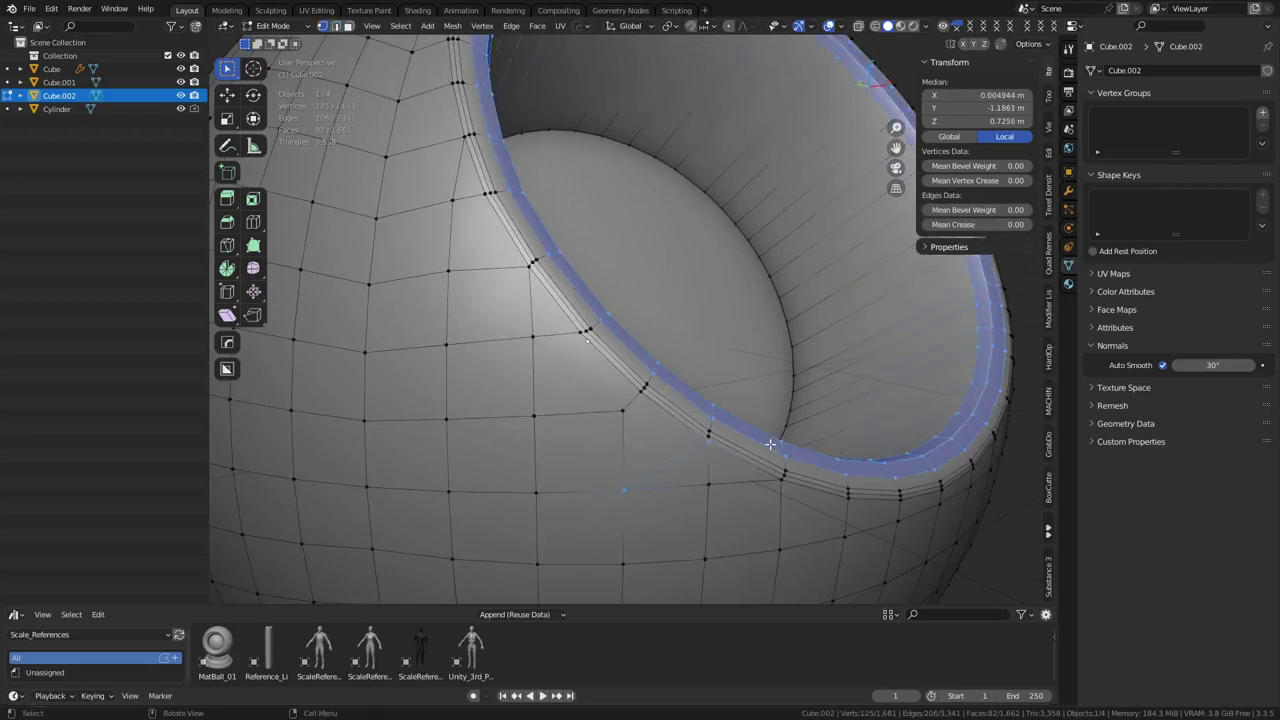
pyautogui.hotkey('ctrl', 'Tab')
pyautogui.click(702, 444)
pyautogui.moveTo(597, 365); pyautogui.dragTo(578, 342, button='middle')
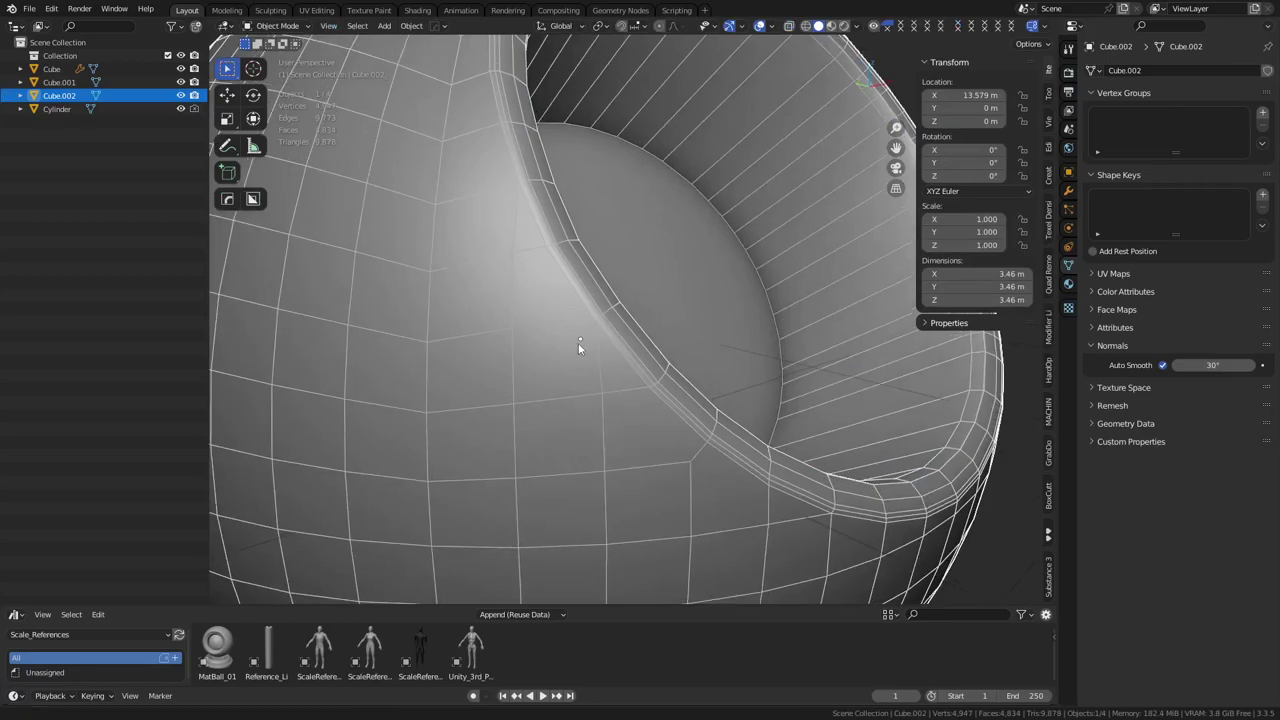
pyautogui.scroll(-4, 567, 360)
# Extrude the cutout's floor face inward three times by scaling, the last at 0.626, and merge the innermost face at its center
pyautogui.hotkey('ctrl', 'Tab')
pyautogui.click(708, 377)
pyautogui.press('3')
pyautogui.click(660, 364)
pyautogui.press('e')
pyautogui.press('s')
pyautogui.click(792, 414)
pyautogui.press('e')
pyautogui.press('s')
pyautogui.click(749, 394)
pyautogui.press('e')
pyautogui.press('s')
pyautogui.click(686, 377)
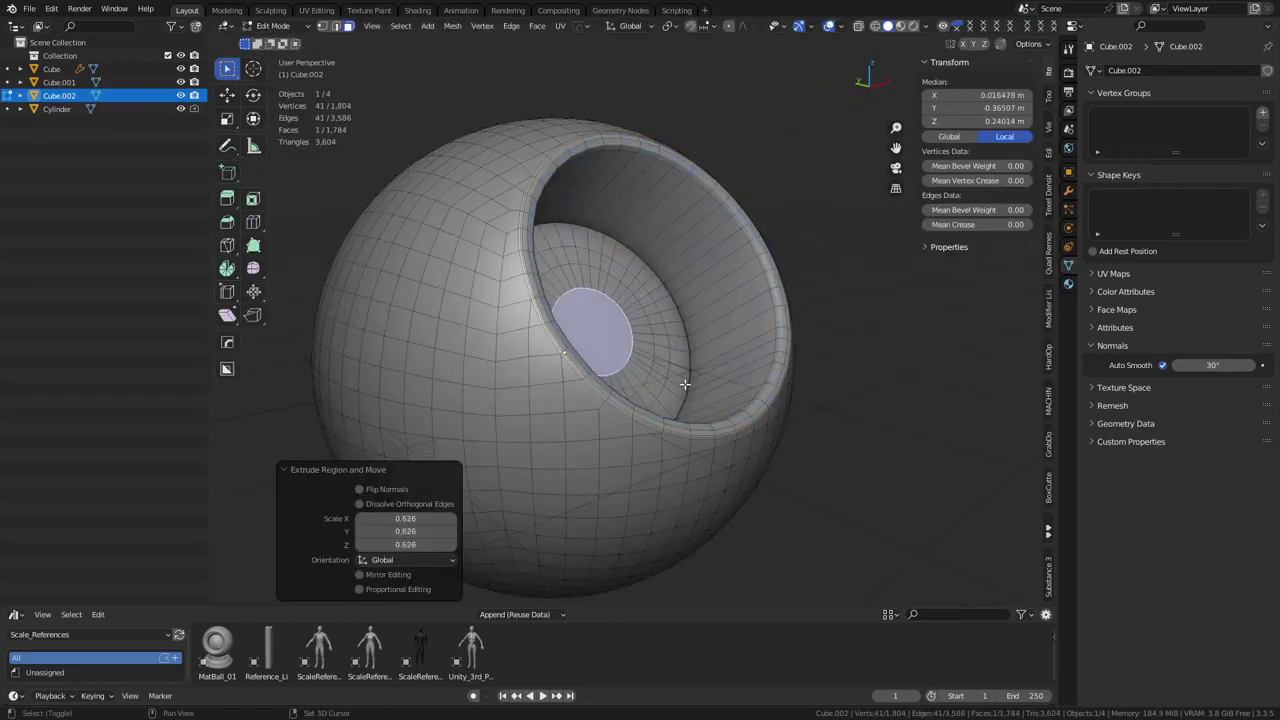
pyautogui.press('m')
pyautogui.press('c')
pyautogui.click(684, 397)
# Add a level 2 Subdivision modifier to the sphere and turn off its display in Edit Mode
pyautogui.moveTo(740, 382); pyautogui.dragTo(724, 426, button='middle')
pyautogui.hotkey('shift', 'w')
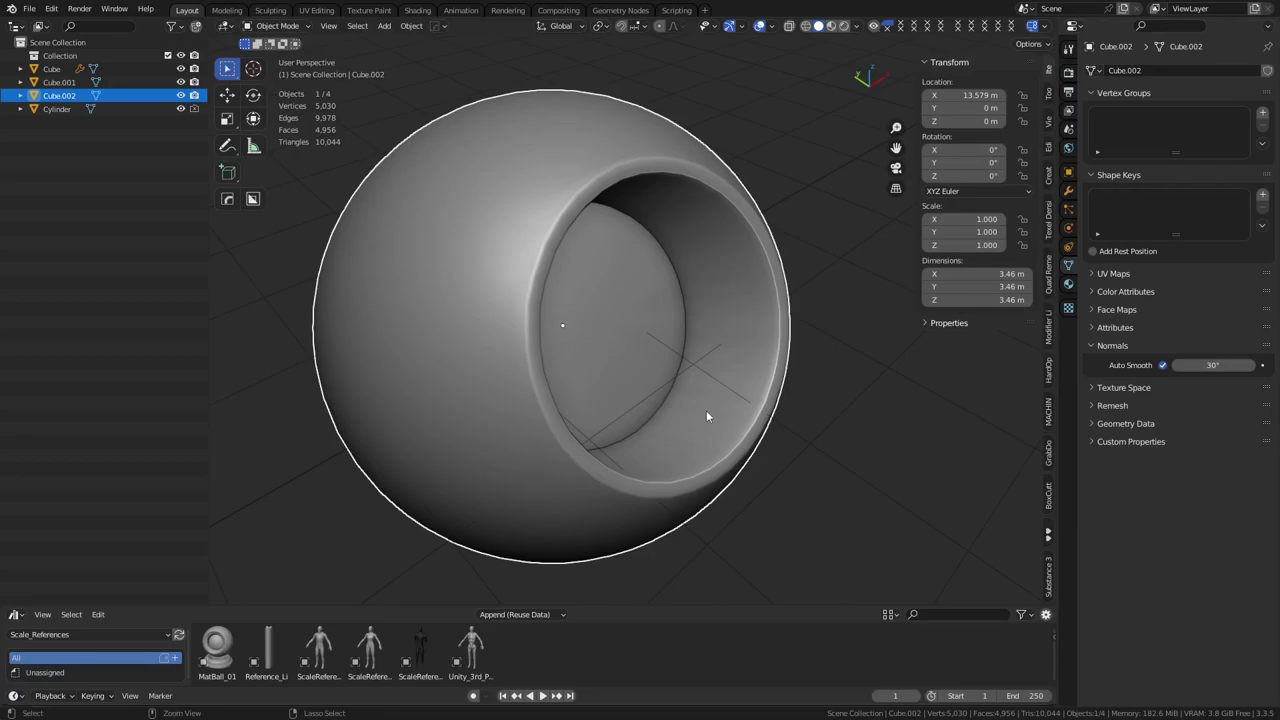
pyautogui.hotkey('ctrl', '2')
pyautogui.press('Tab')
pyautogui.click(758, 425)
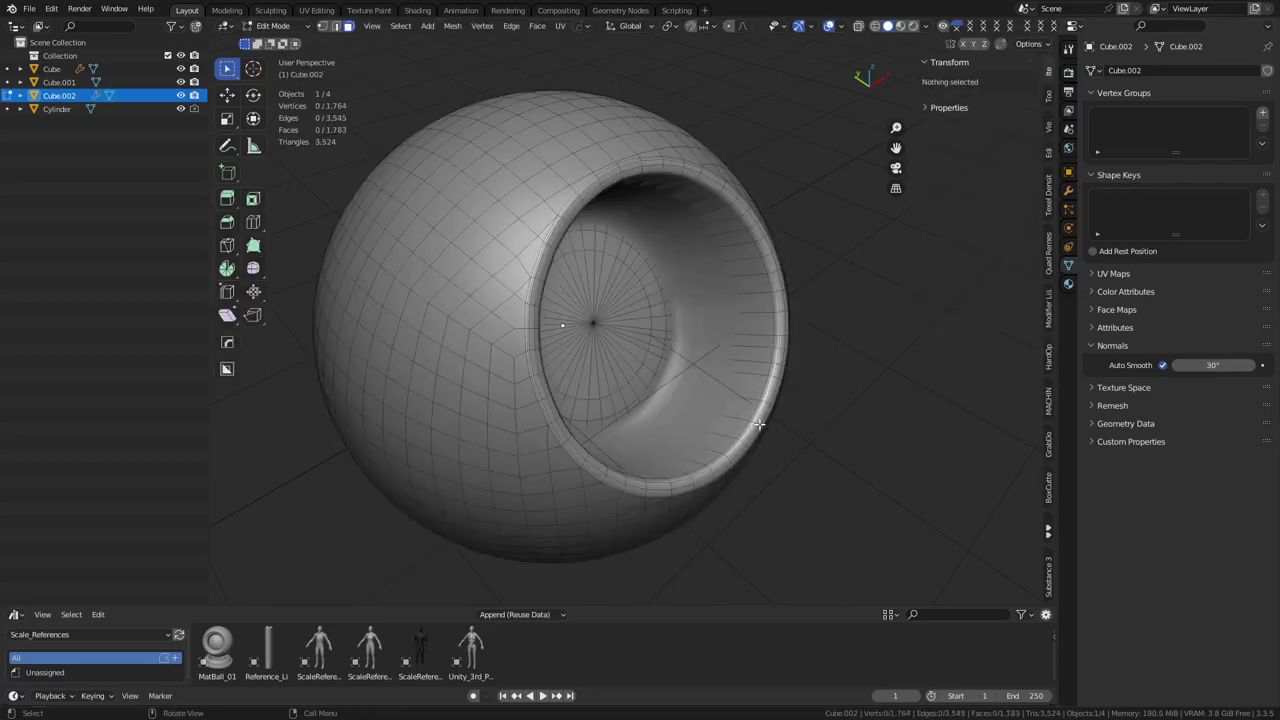
pyautogui.moveTo(758, 424); pyautogui.dragTo(931, 346, button='middle')
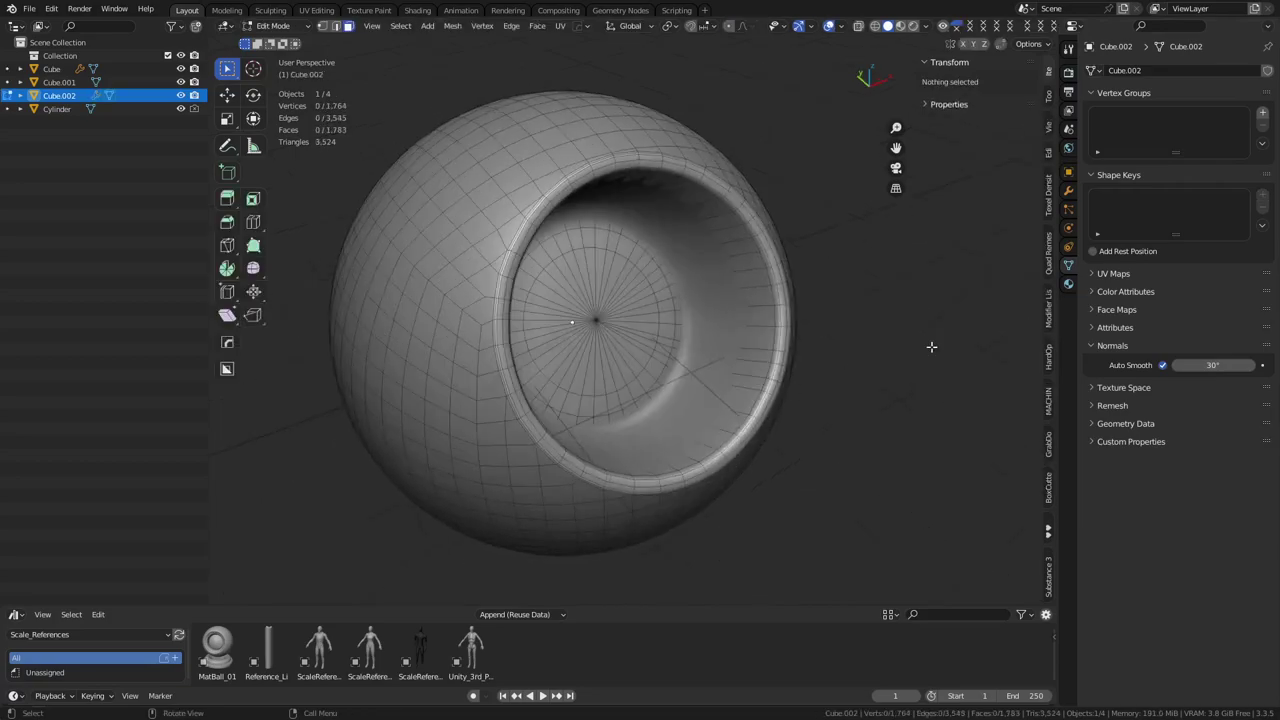
pyautogui.click(1067, 192)
pyautogui.click(1248, 195)
# Add two supporting loop cuts around the cutout's inner wall, the one near the rim with factor 0.794, and view the smoothed result
pyautogui.moveTo(702, 420)
pyautogui.mouseDown(button='middle')
pyautogui.moveTo(680, 403)
pyautogui.moveTo(703, 457)
pyautogui.moveTo(706, 431)
pyautogui.mouseUp(button='middle')
pyautogui.scroll(1, 682, 410)
pyautogui.hotkey('ctrl', 'r')
pyautogui.click(685, 424)
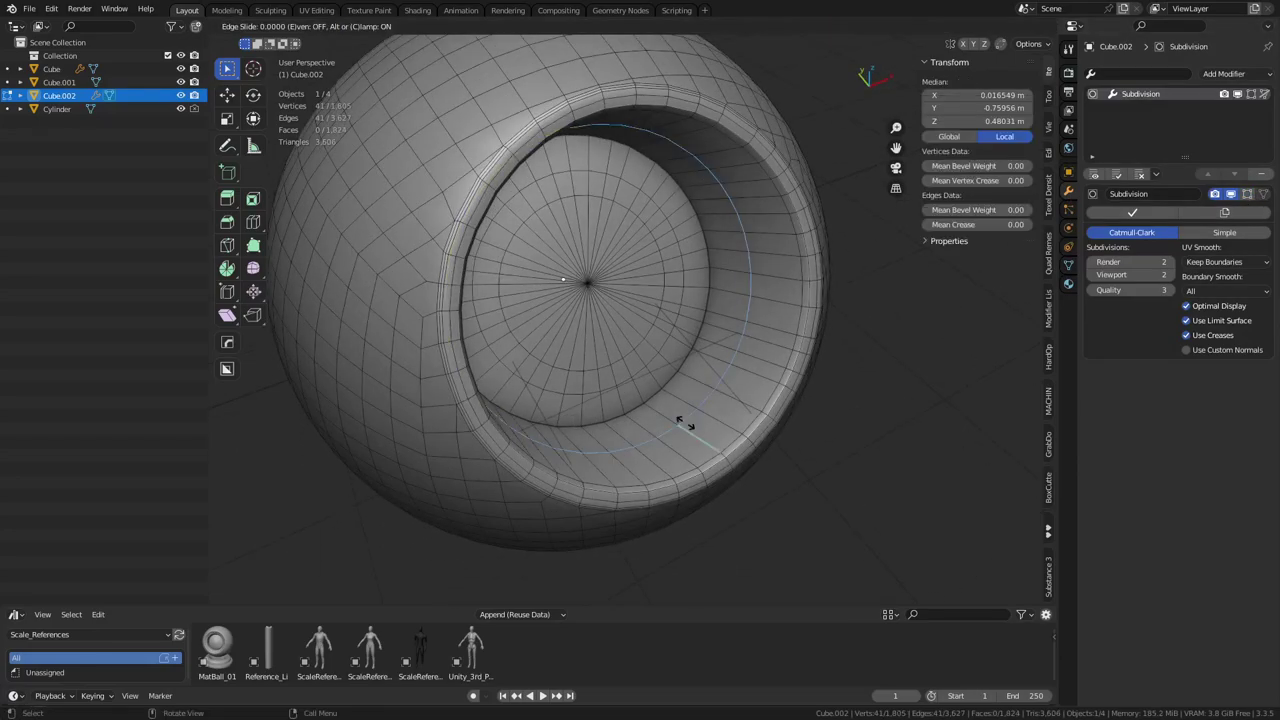
pyautogui.click(680, 420)
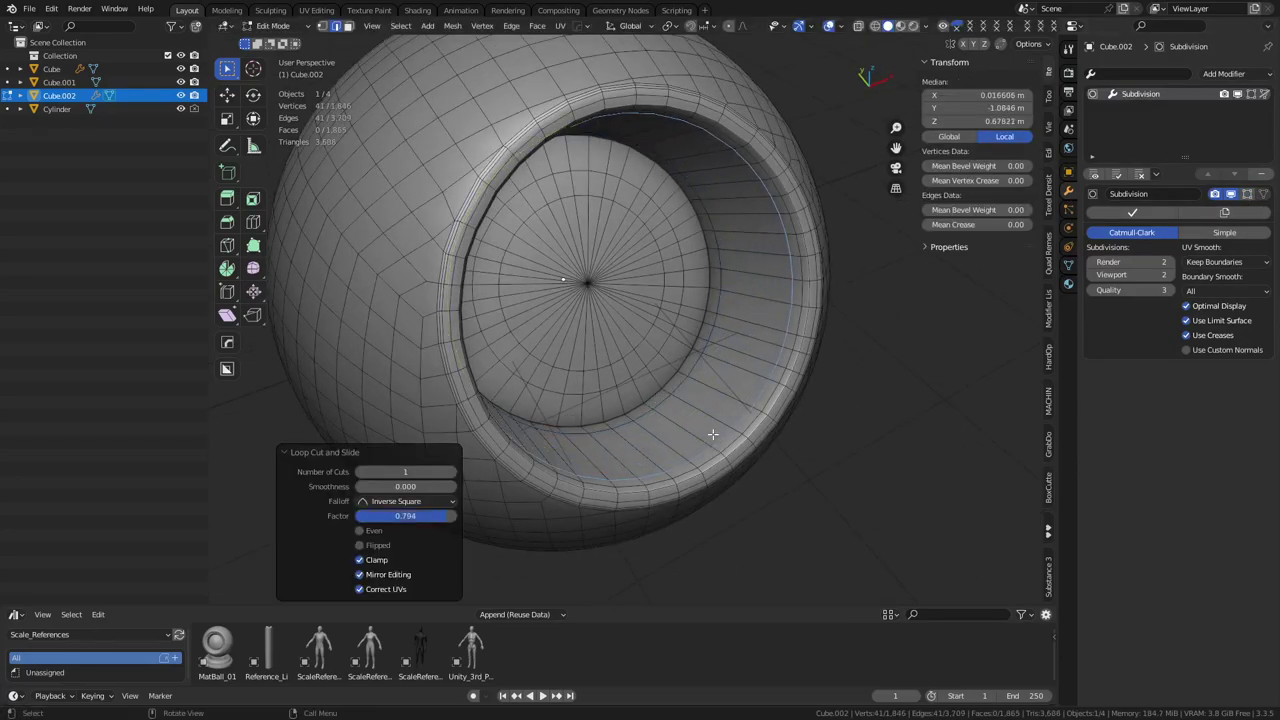
pyautogui.hotkey('ctrl', 'Tab')
pyautogui.click(714, 404)
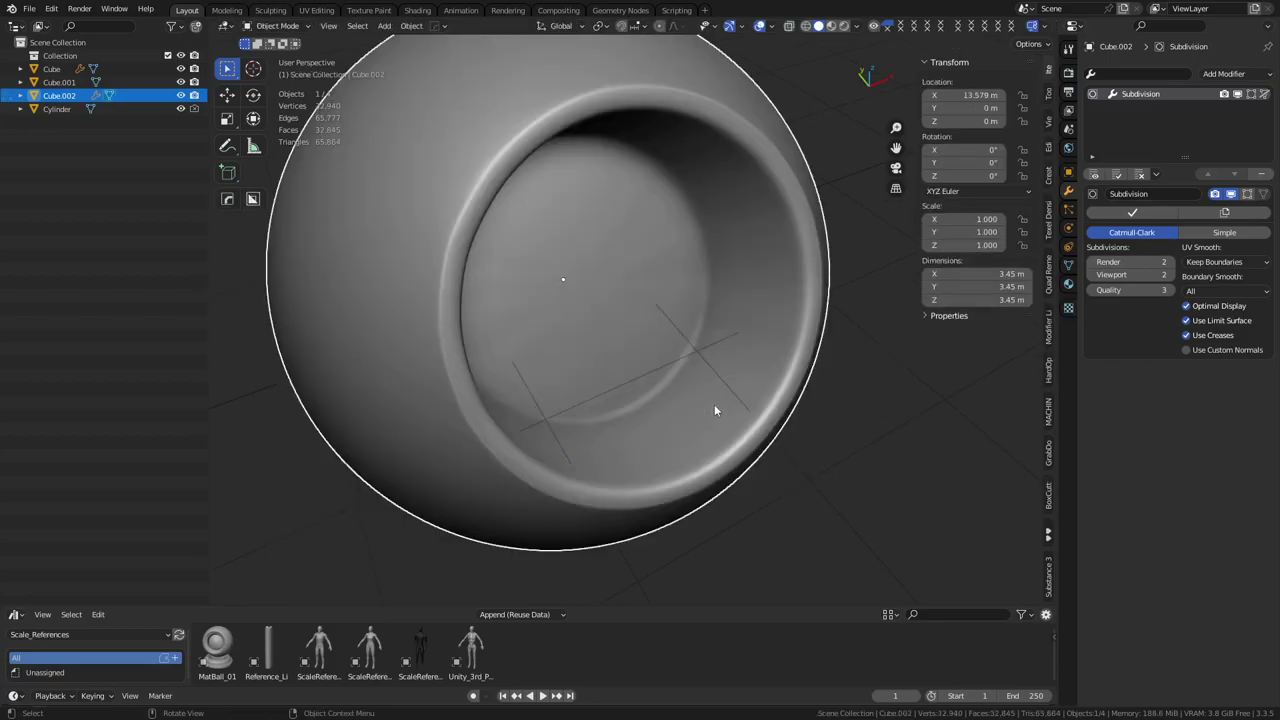
pyautogui.moveTo(763, 444); pyautogui.dragTo(650, 415, button='middle')
# Select the floor's center vertex, grow the selection over the whole cutout floor and dissolve it into a single face
pyautogui.hotkey('ctrl', 'Tab')
pyautogui.click(738, 436)
pyautogui.press('1')
pyautogui.hotkey('alt', 'a')
pyautogui.click(614, 284)
pyautogui.press('ctrl+KP_Add')
pyautogui.press('ctrl+KP_Add')
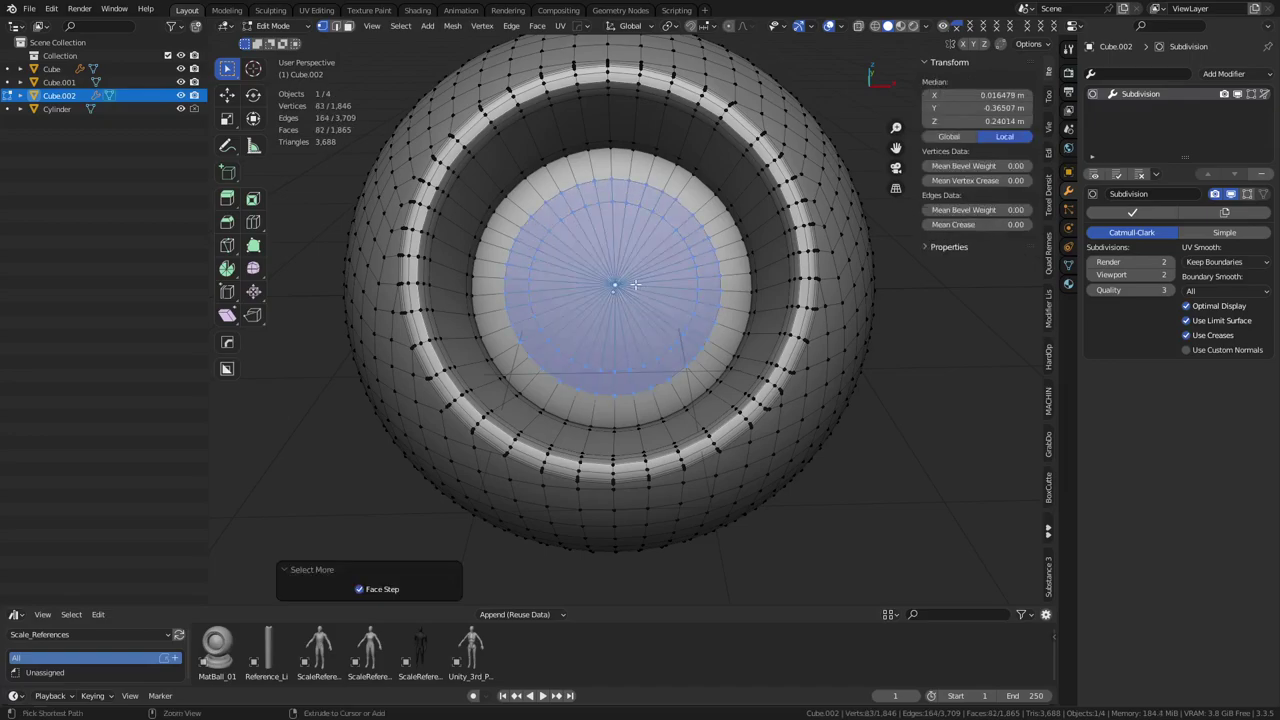
pyautogui.press('ctrl+KP_Add')
pyautogui.press('x')
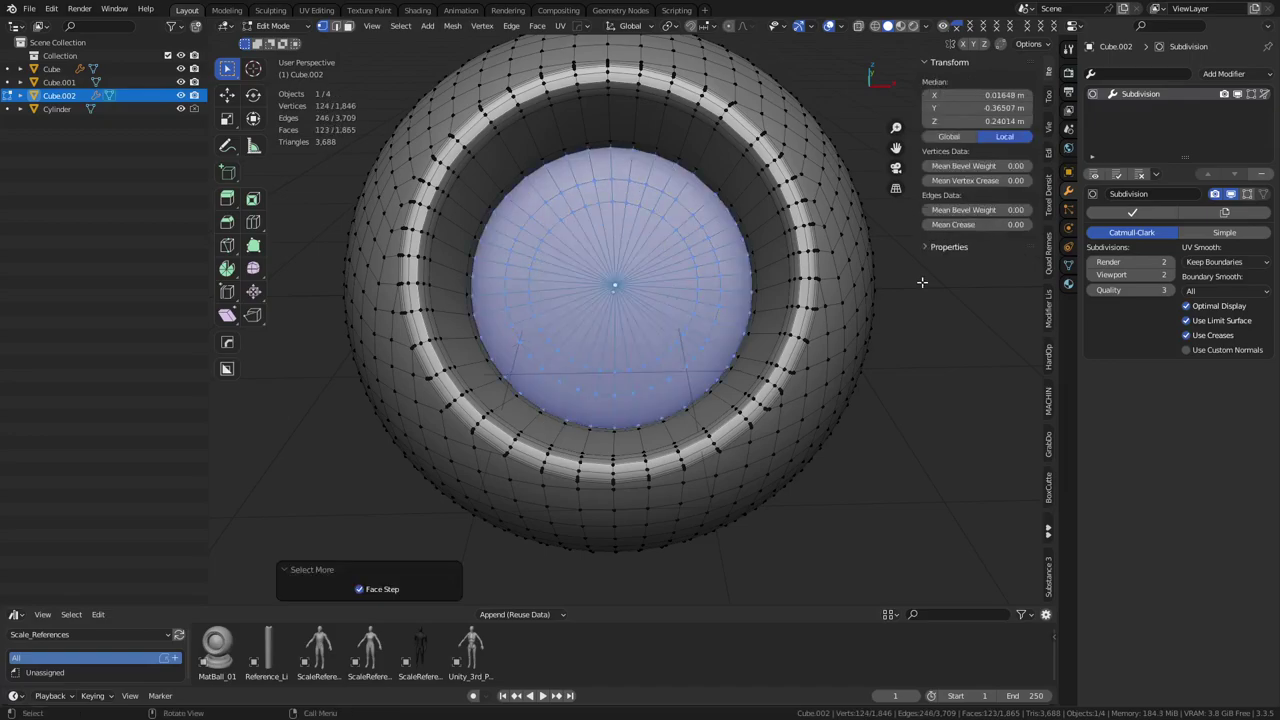
pyautogui.hotkey('ctrl', 'x')
# Inset the cutout's floor face three times, first by 0.1564 m, and merge the innermost face at its center
pyautogui.press('3')
pyautogui.click(650, 348)
pyautogui.press('i')
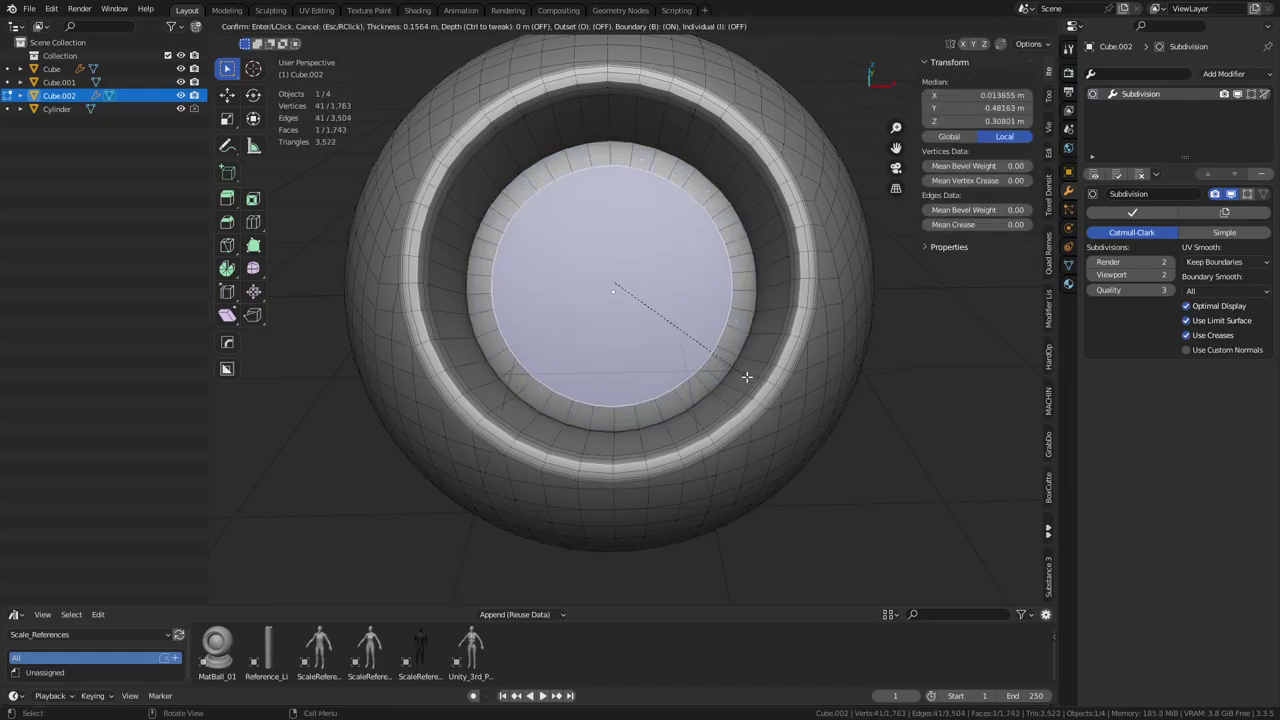
pyautogui.click(747, 377)
pyautogui.press('i')
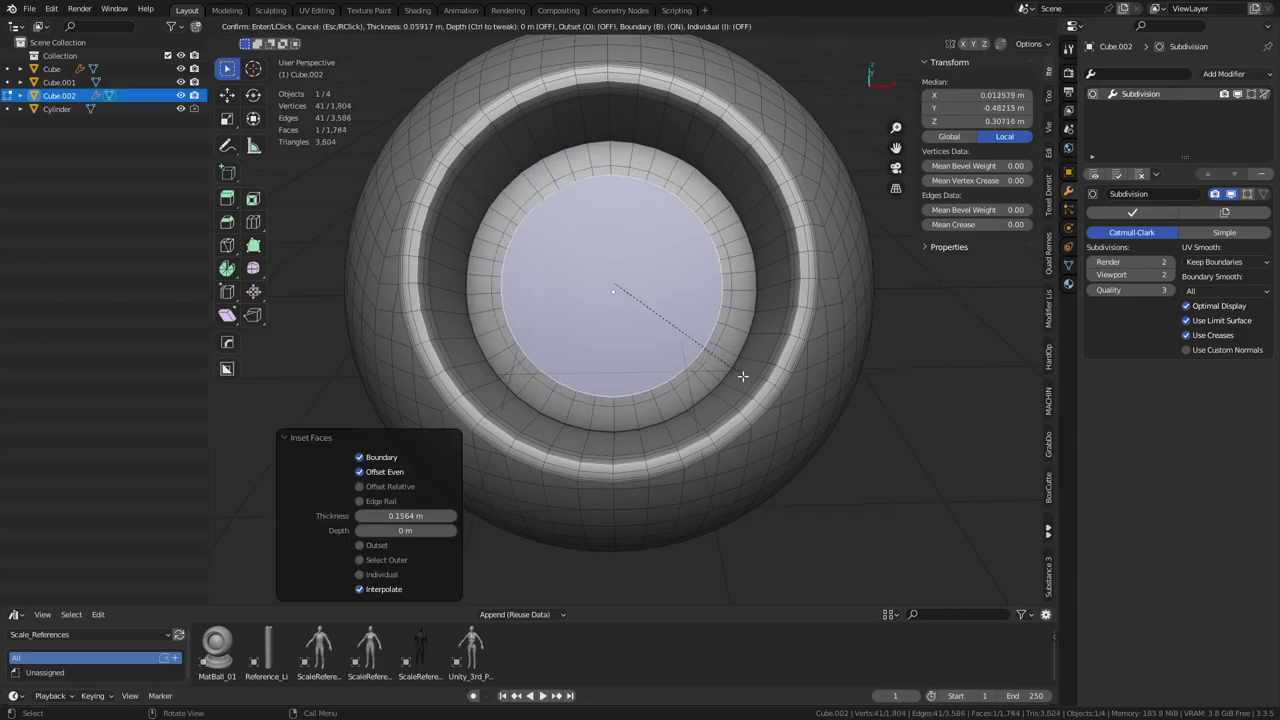
pyautogui.click(727, 371)
pyautogui.press('i')
pyautogui.click(700, 357)
pyautogui.press('m')
pyautogui.click(714, 363)
# Examine the shading and wireframe of the subdivided cutout floor from several angles
pyautogui.hotkey('ctrl', 'Tab')
pyautogui.click(653, 368)
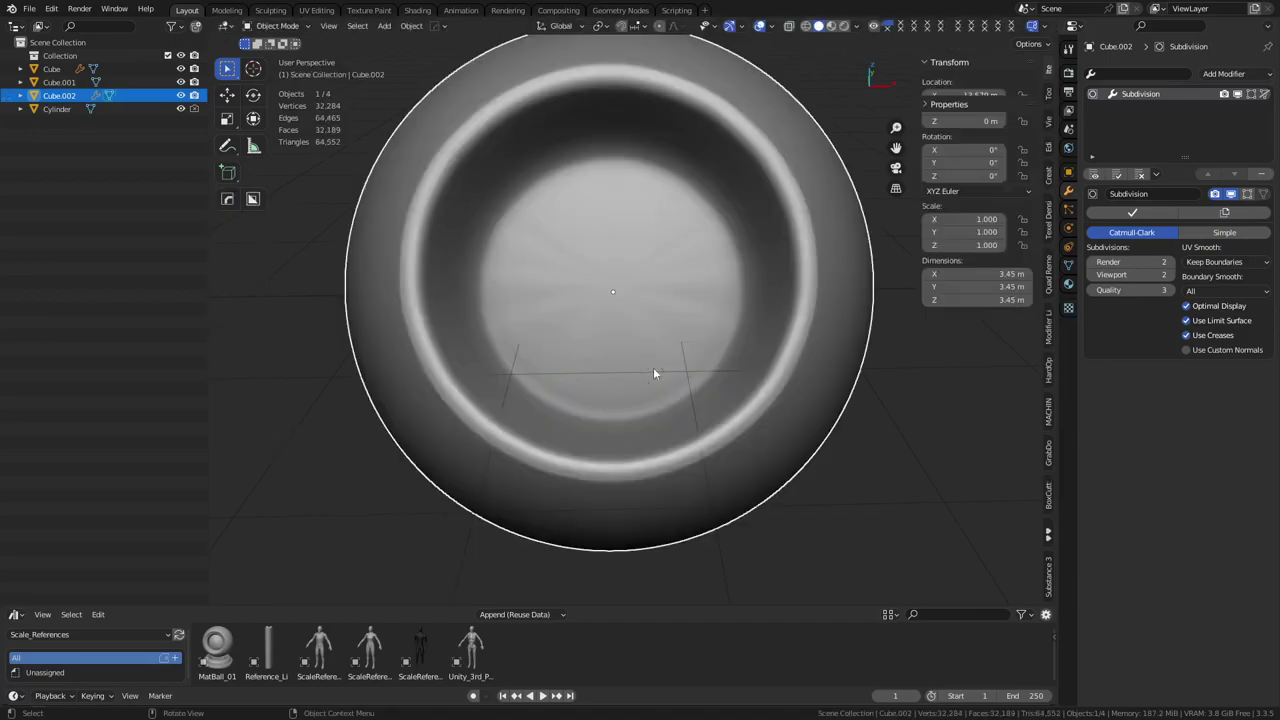
pyautogui.moveTo(652, 368); pyautogui.dragTo(673, 368, button='middle')
pyautogui.hotkey('shift', 'z')
pyautogui.moveTo(598, 284); pyautogui.dragTo(602, 303, button='middle')
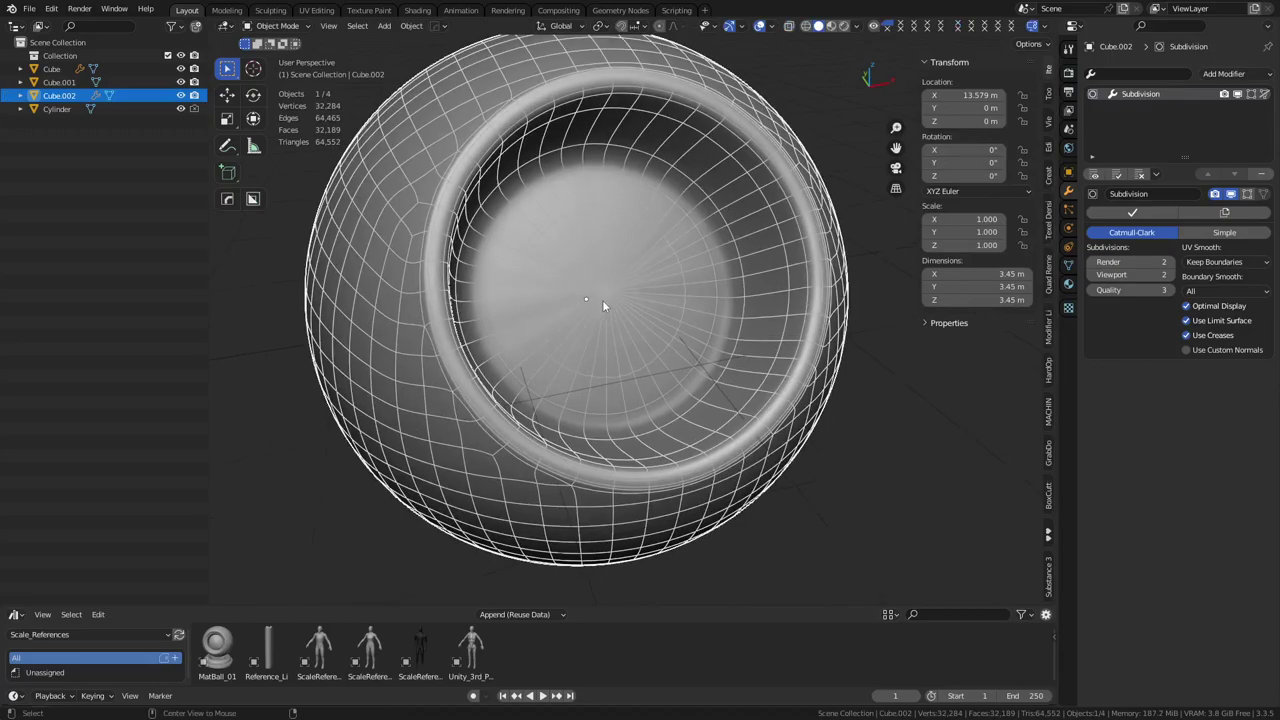
pyautogui.scroll(7, 652, 338)
pyautogui.press('Tab')
pyautogui.press('1')
pyautogui.scroll(-4, 787, 345)
pyautogui.moveTo(795, 355); pyautogui.dragTo(717, 334, button='middle')
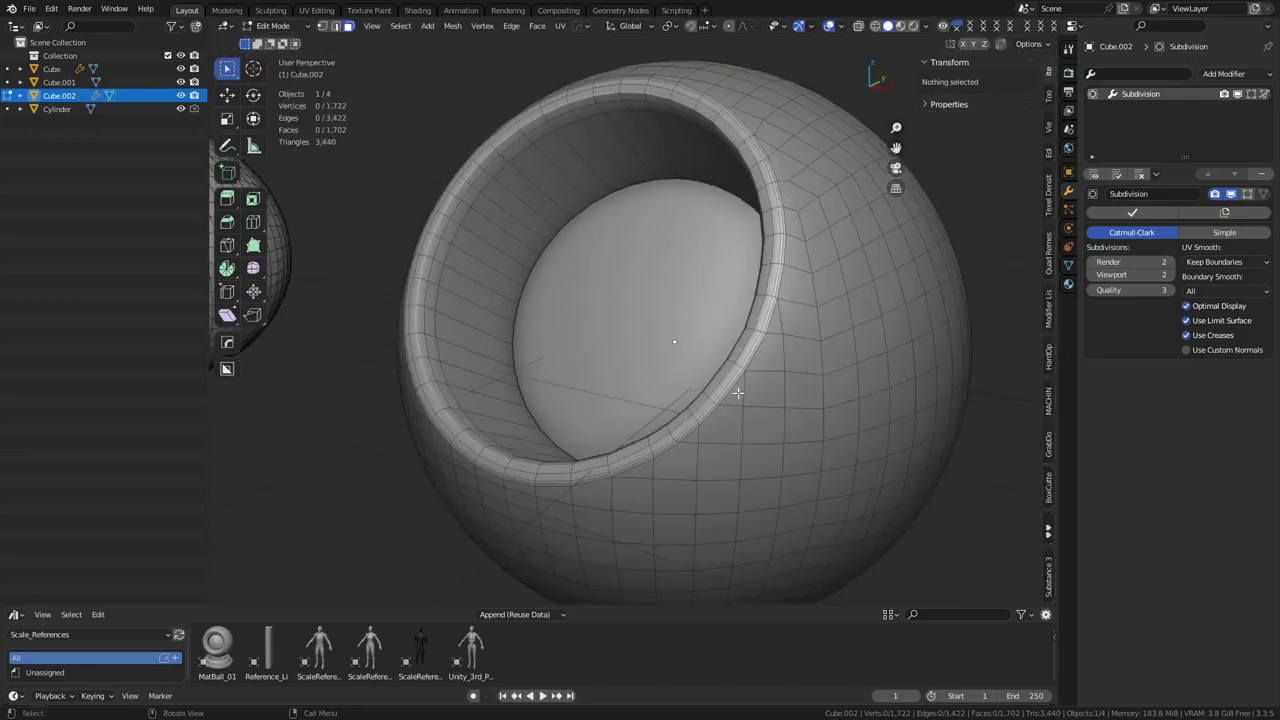
# Select the cutout's single floor face and flatten it with LoopTools using the best-fit plane
pyautogui.moveTo(664, 410); pyautogui.dragTo(689, 420, button='middle')
pyautogui.click(627, 364)
pyautogui.moveTo(745, 378); pyautogui.dragTo(782, 378, button='middle')
pyautogui.rightClick(786, 323)
pyautogui.moveTo(765, 366)
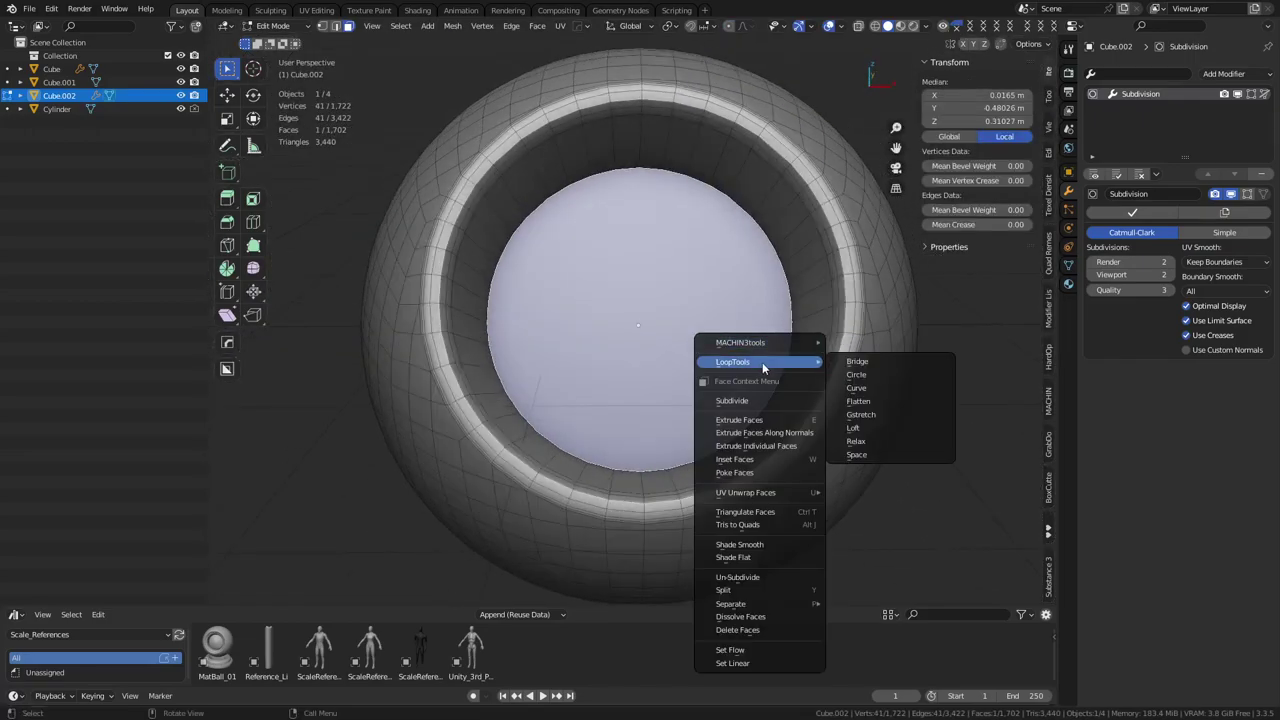
pyautogui.click(886, 401)
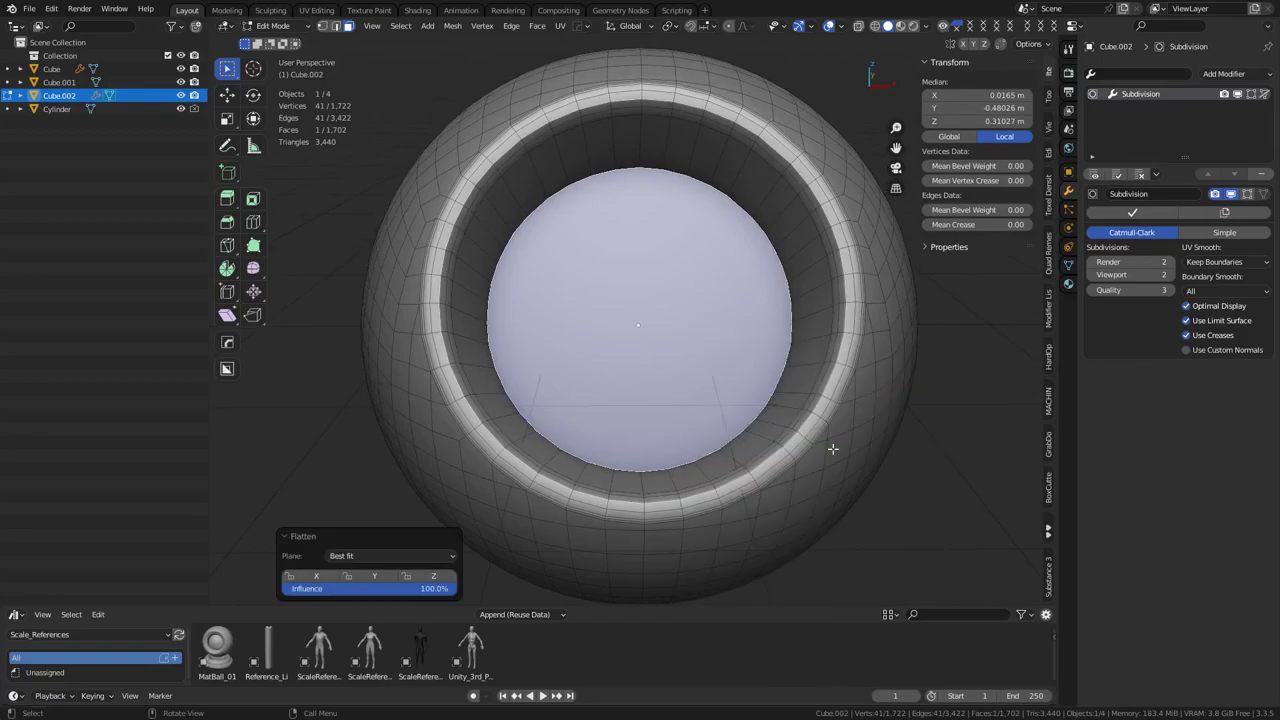
# Inset the flattened floor face three times, collapse the innermost face to a point and view it in Object Mode
pyautogui.press('i')
pyautogui.click(787, 431)
pyautogui.press('i')
pyautogui.click(758, 406)
pyautogui.press('i')
pyautogui.click(731, 394)
pyautogui.press('x')
pyautogui.press('c')
pyautogui.hotkey('ctrl', 'Tab')
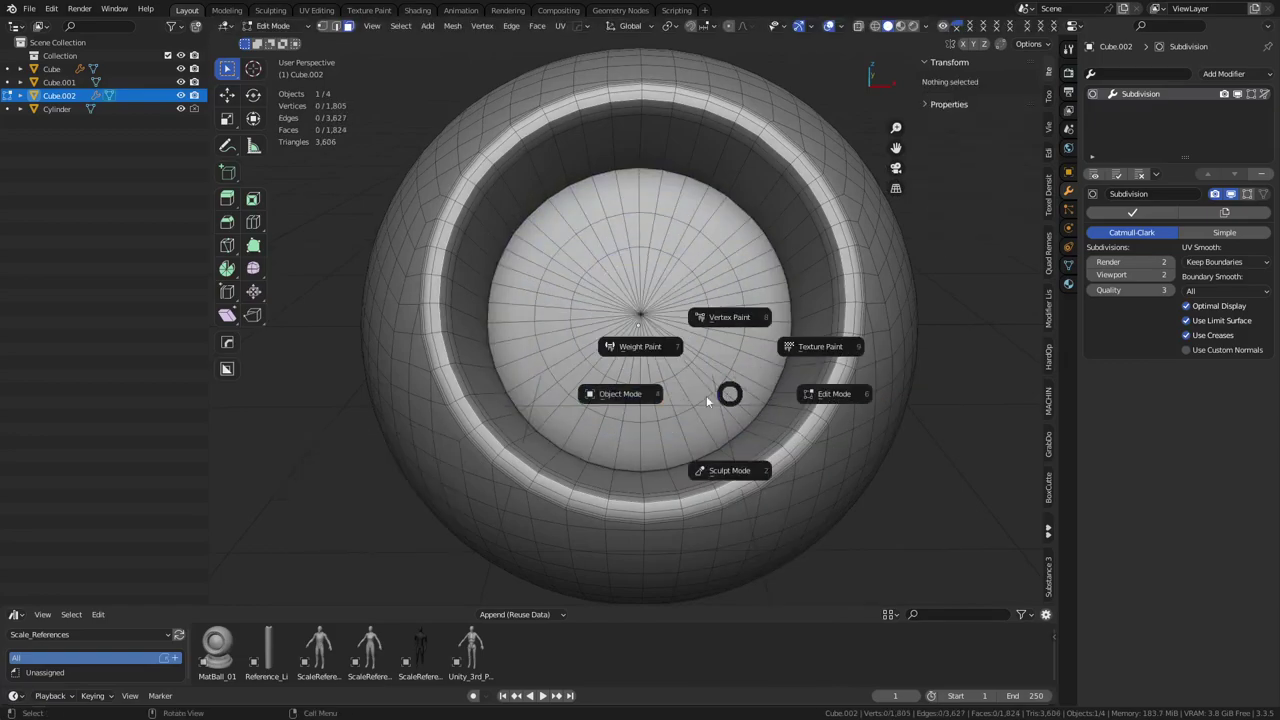
pyautogui.click(672, 399)
pyautogui.moveTo(672, 399); pyautogui.dragTo(616, 394, button='middle')
# Undo the collapse, insets and flattening of the cutout floor
pyautogui.hotkey('ctrl', 'z')
pyautogui.hotkey('ctrl', 'z')
pyautogui.hotkey('ctrl', 'z')
pyautogui.hotkey('ctrl', 'z')
pyautogui.hotkey('ctrl', 'z')
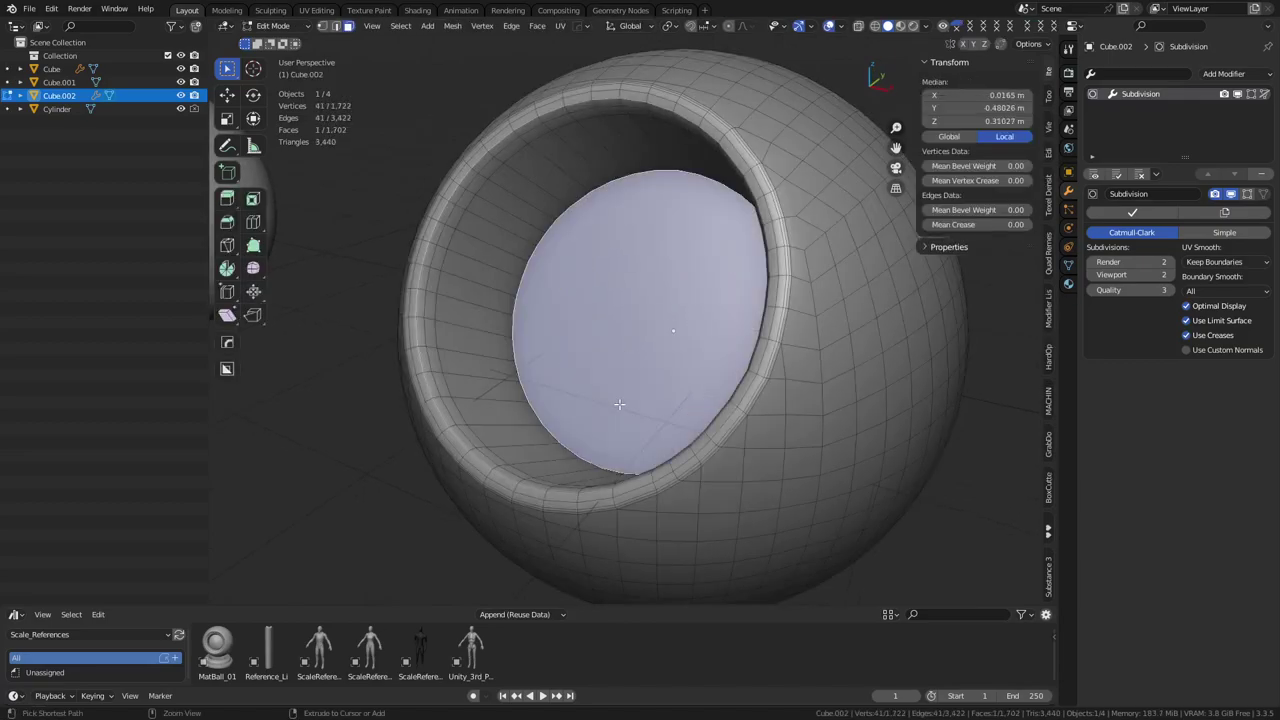
pyautogui.hotkey('ctrl', 'z')
# Select the cutout floor, grow the selection over the inner wall and beveled rim, and delete these faces
pyautogui.press('3')
pyautogui.click(601, 423)
pyautogui.moveTo(601, 423); pyautogui.dragTo(767, 292, button='middle')
pyautogui.press('ctrl+KP_Add')
pyautogui.press('ctrl+KP_Add')
pyautogui.press('ctrl+KP_Add')
pyautogui.press('ctrl+KP_Add')
pyautogui.press('ctrl+KP_Add')
pyautogui.press('ctrl+KP_Add')
pyautogui.press('ctrl+KP_Subtract')
pyautogui.scroll(5, 767, 292)
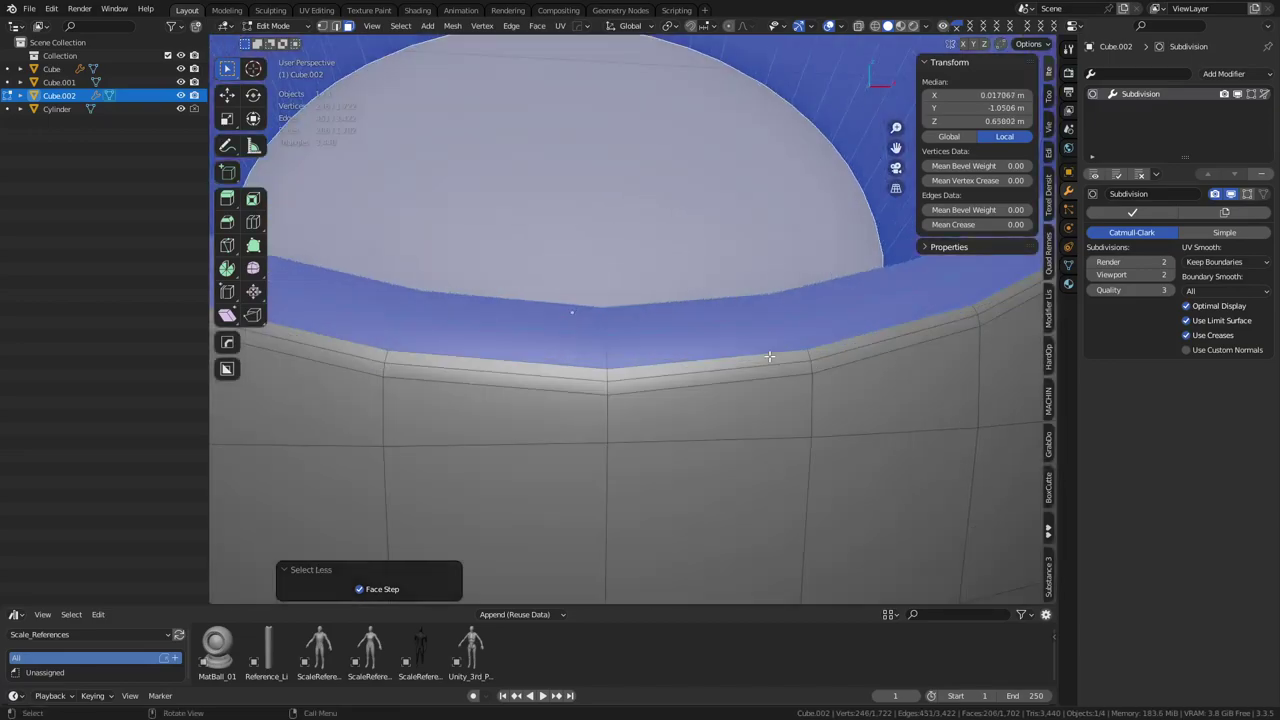
pyautogui.press('ctrl+KP_Add')
pyautogui.press('ctrl+KP_Add')
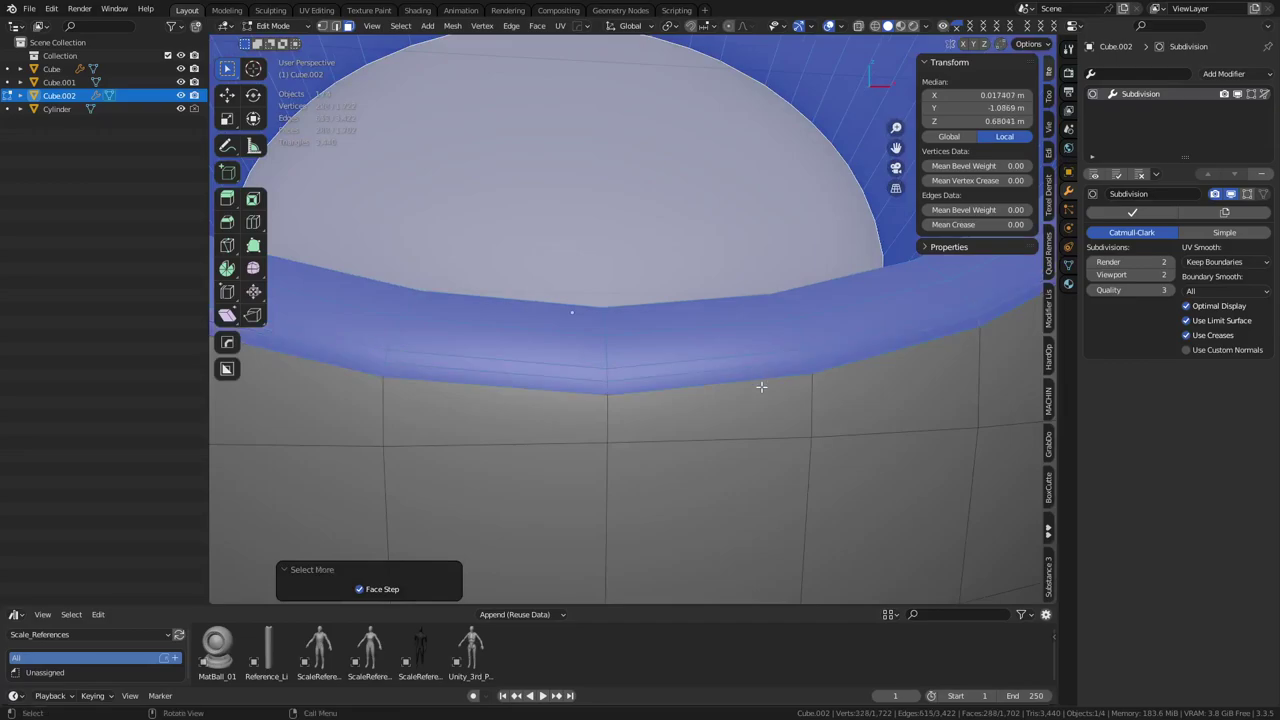
pyautogui.press('x')
pyautogui.click(759, 385)
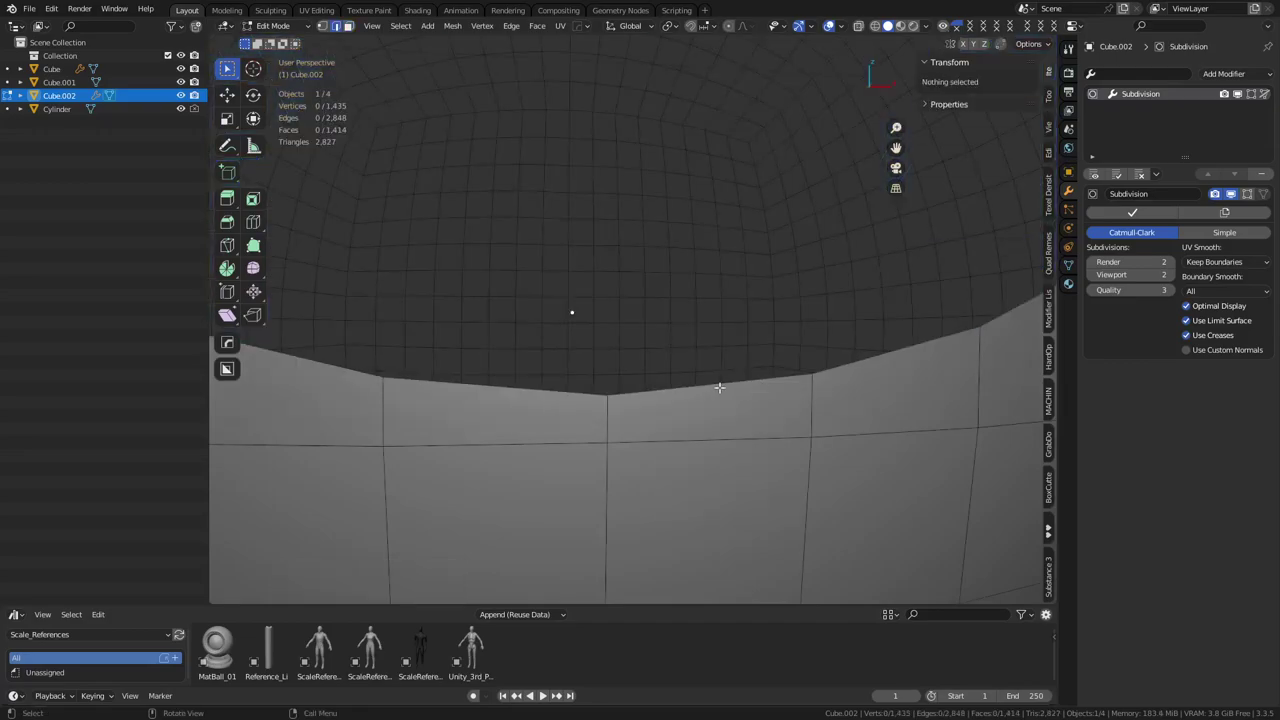
# Extrude the cutout's boundary edge loop and scale it inward to 0.887 to form a rim
pyautogui.scroll(-5, 719, 387)
pyautogui.moveTo(743, 386); pyautogui.dragTo(717, 376, button='middle')
pyautogui.scroll(2, 731, 386)
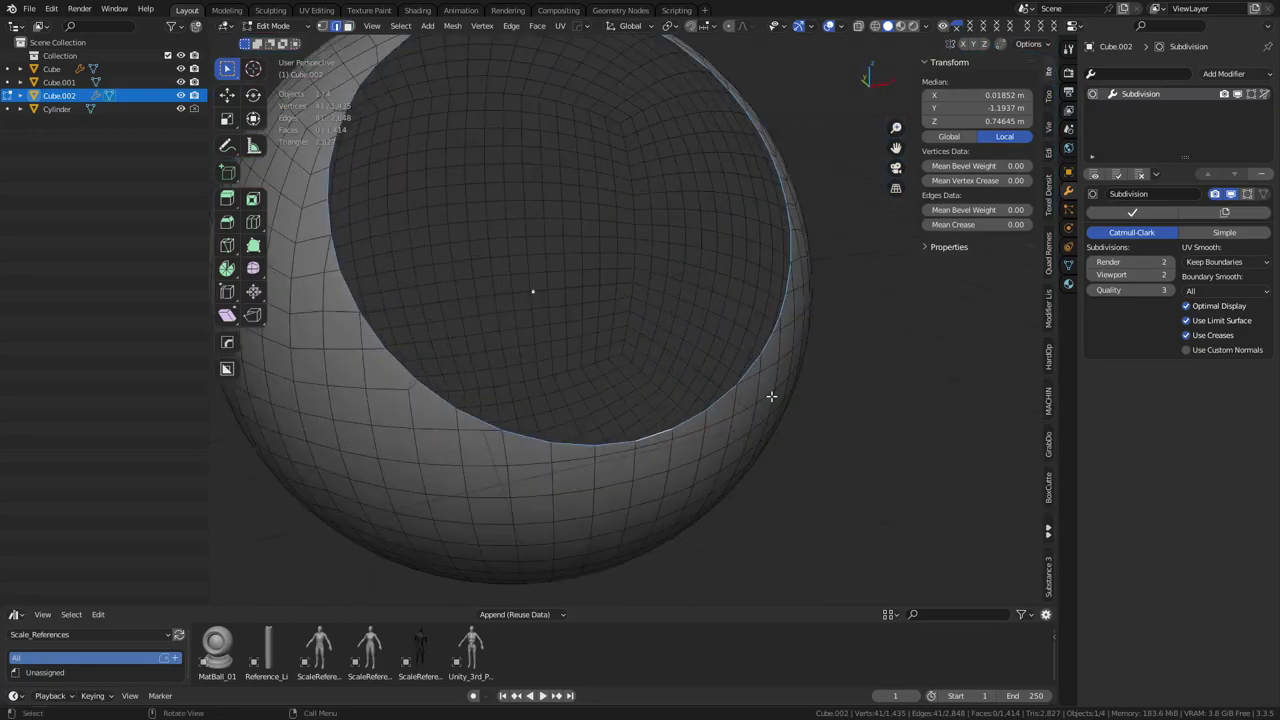
pyautogui.keyDown('shift'); pyautogui.moveTo(820, 387); pyautogui.dragTo(824, 410, button='middle'); pyautogui.keyUp('shift')
pyautogui.press('e')
pyautogui.press('s')
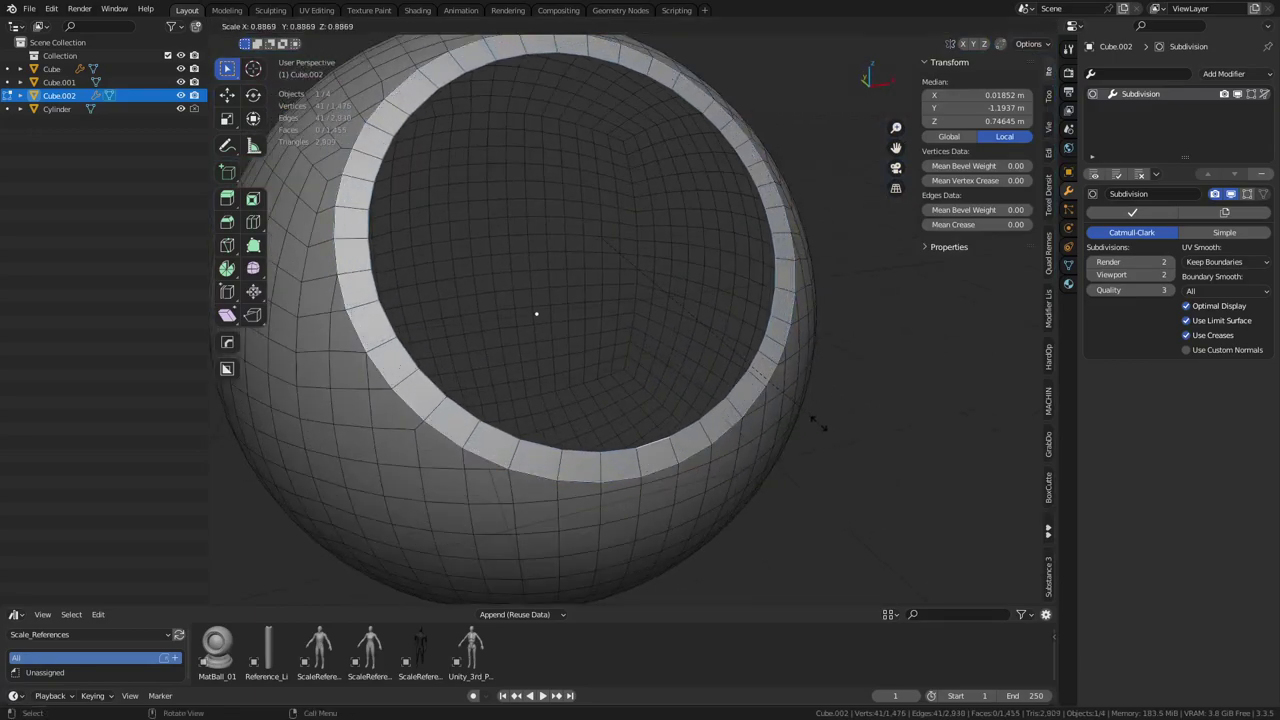
pyautogui.click(816, 422)
# Flatten the rim's inner edge loop with LoopTools using the best-fit plane
pyautogui.rightClick(773, 388)
pyautogui.moveTo(771, 258)
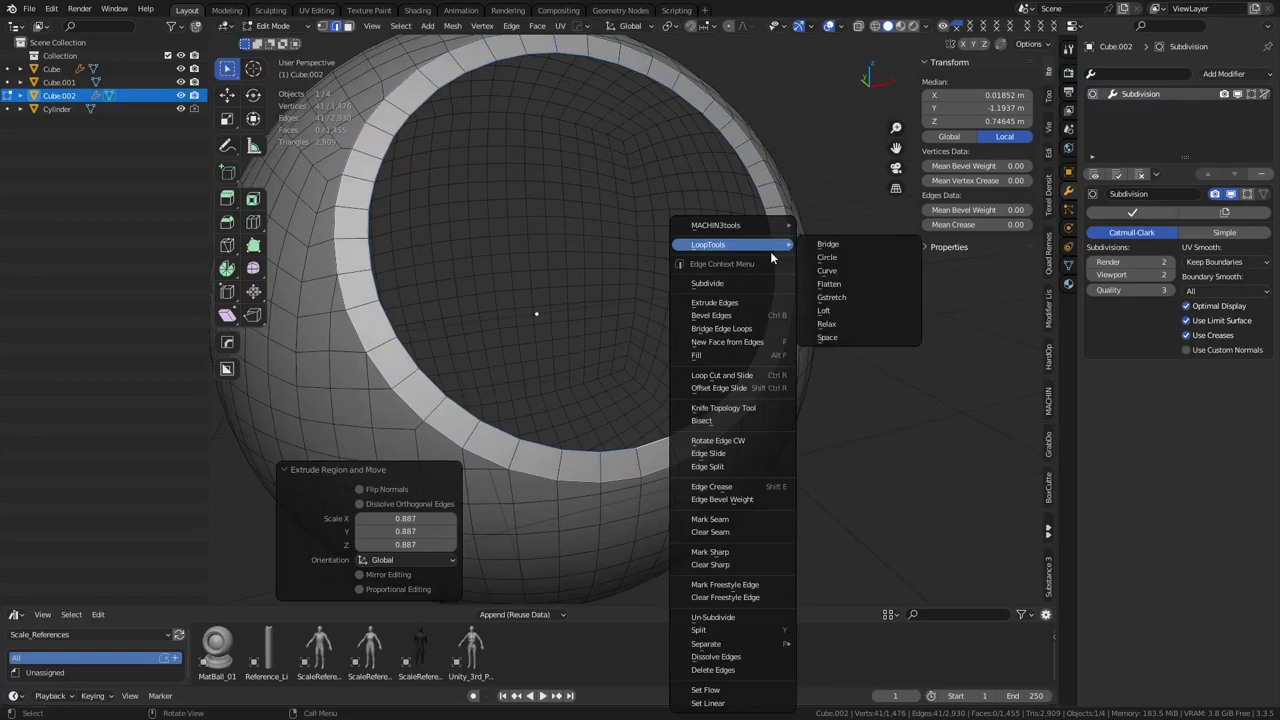
pyautogui.click(846, 283)
# Try to space the rim's inner loop evenly with LoopTools Space, then undo it
pyautogui.rightClick(846, 280)
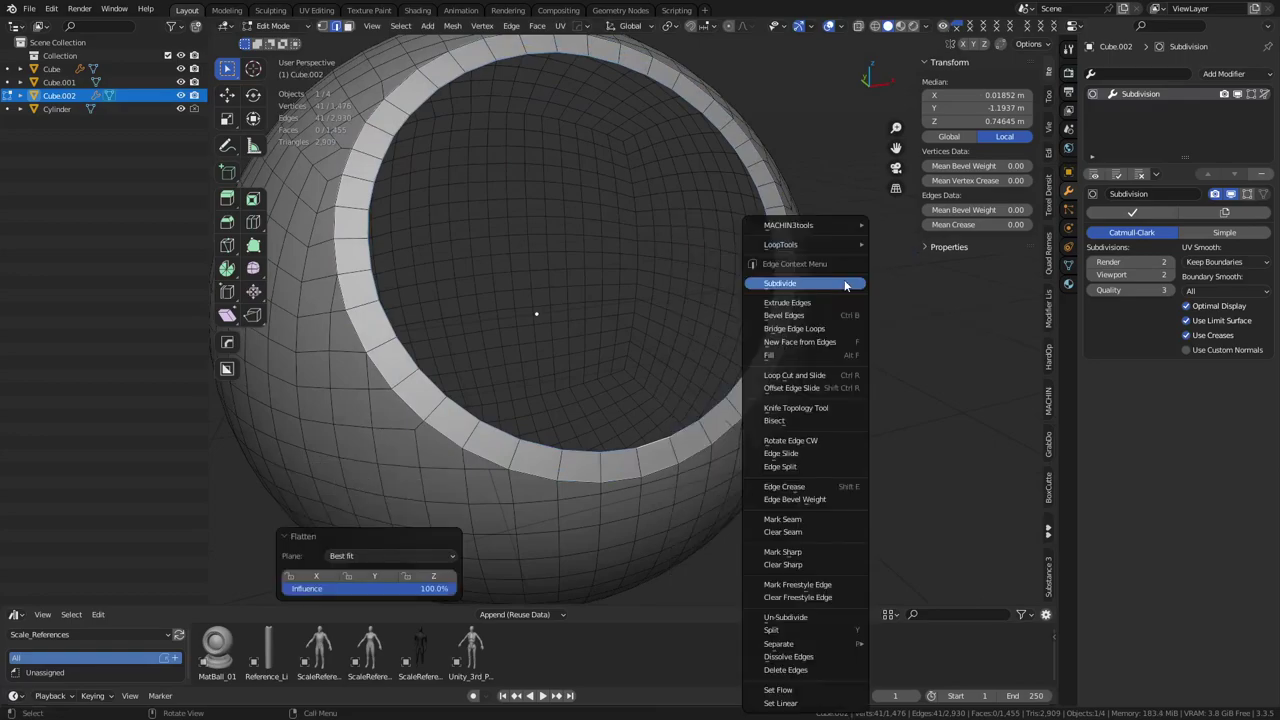
pyautogui.moveTo(824, 246)
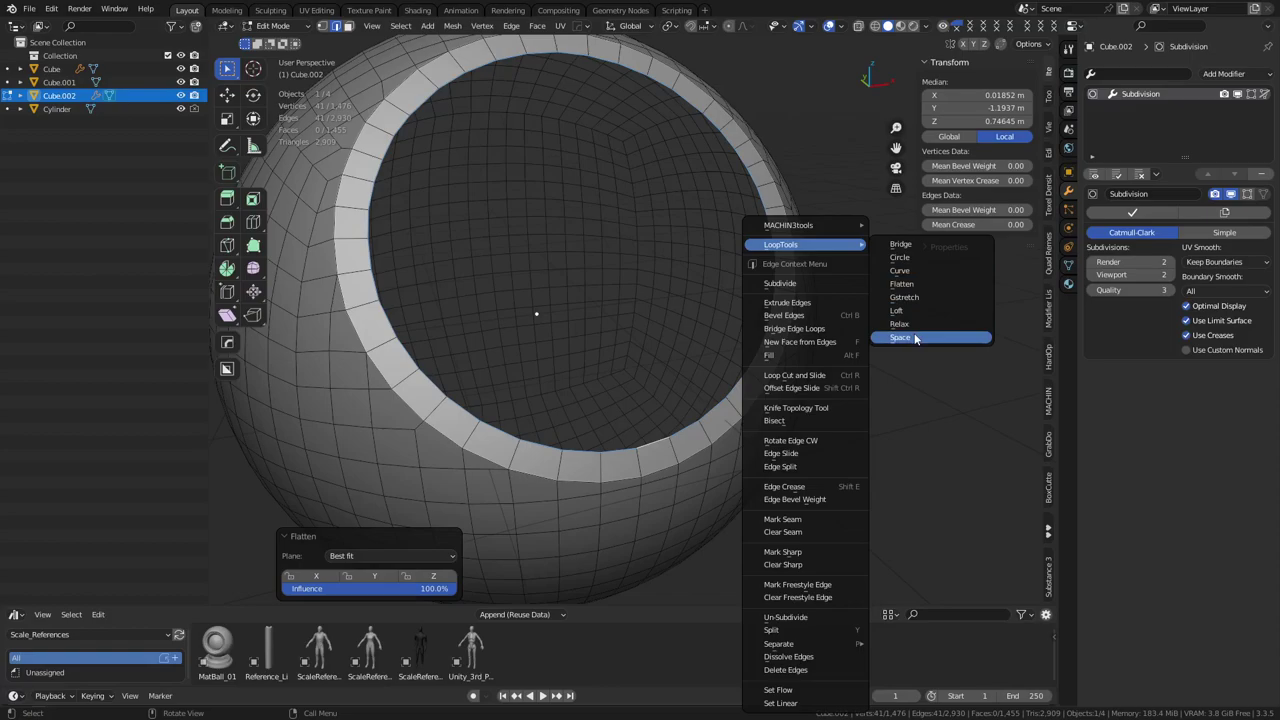
pyautogui.click(912, 337)
pyautogui.moveTo(786, 380); pyautogui.dragTo(747, 362, button='middle')
pyautogui.moveTo(786, 300); pyautogui.dragTo(707, 335, button='middle')
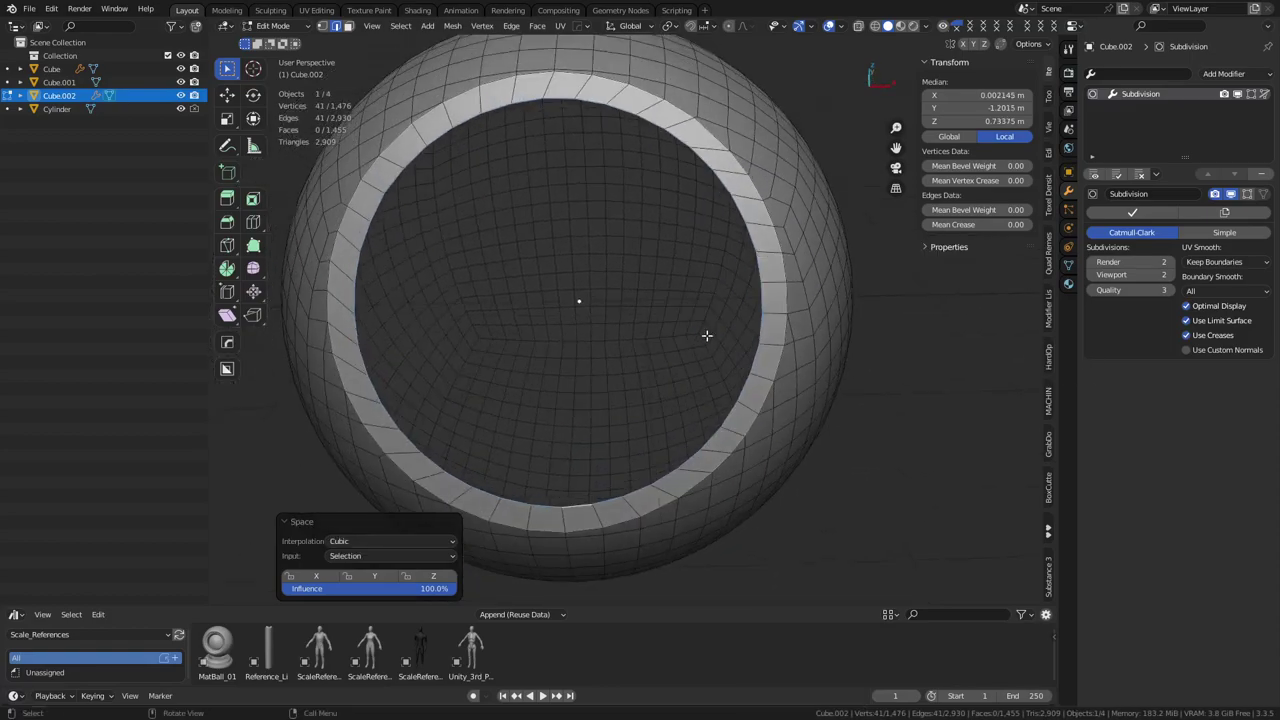
pyautogui.hotkey('ctrl', 'z')
# Try LoopTools Circle on the rim's inner loop with an angle of 8.6°, then undo it
pyautogui.rightClick(708, 336)
pyautogui.moveTo(689, 246)
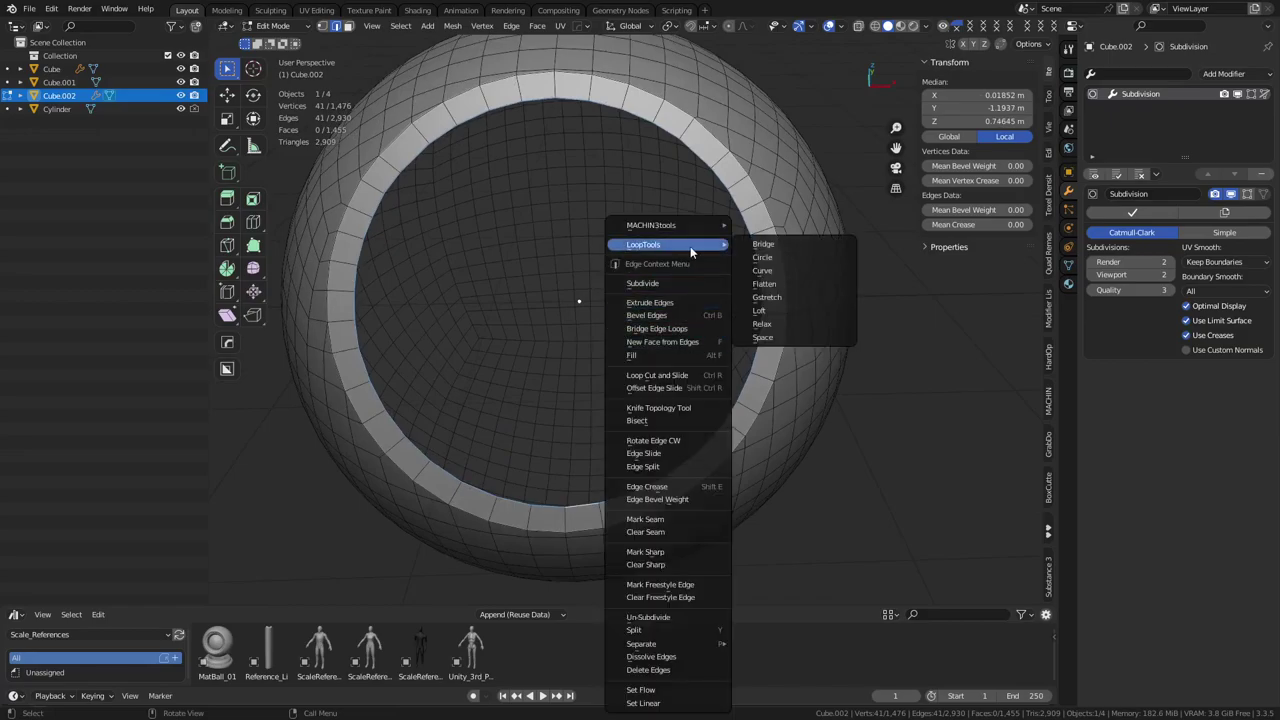
pyautogui.click(792, 260)
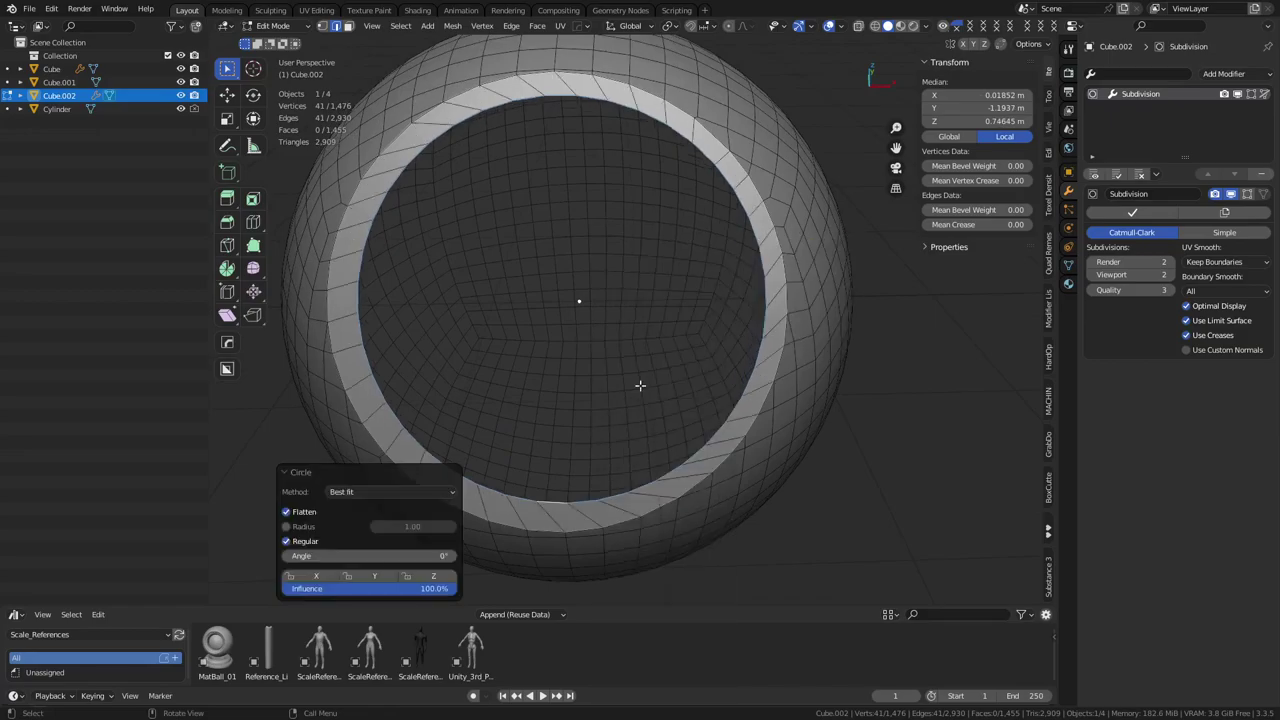
pyautogui.moveTo(424, 557); pyautogui.dragTo(398, 556)
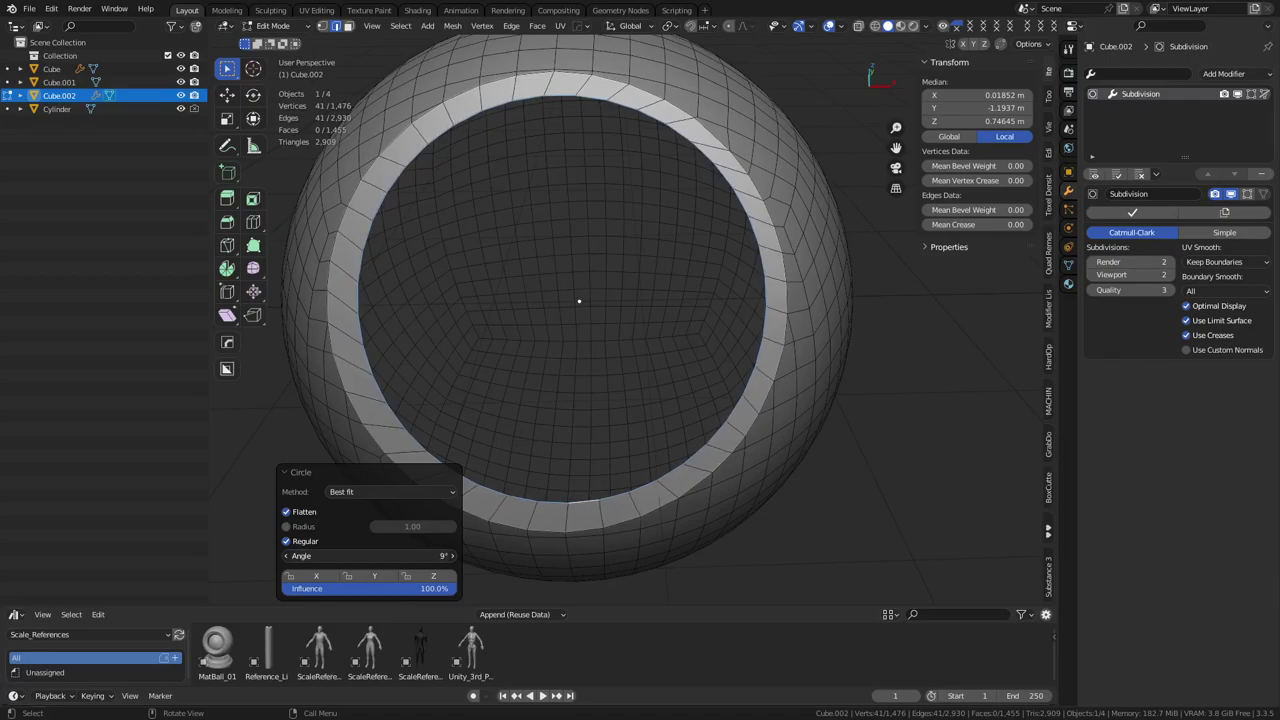
pyautogui.moveTo(398, 556); pyautogui.dragTo(393, 556)
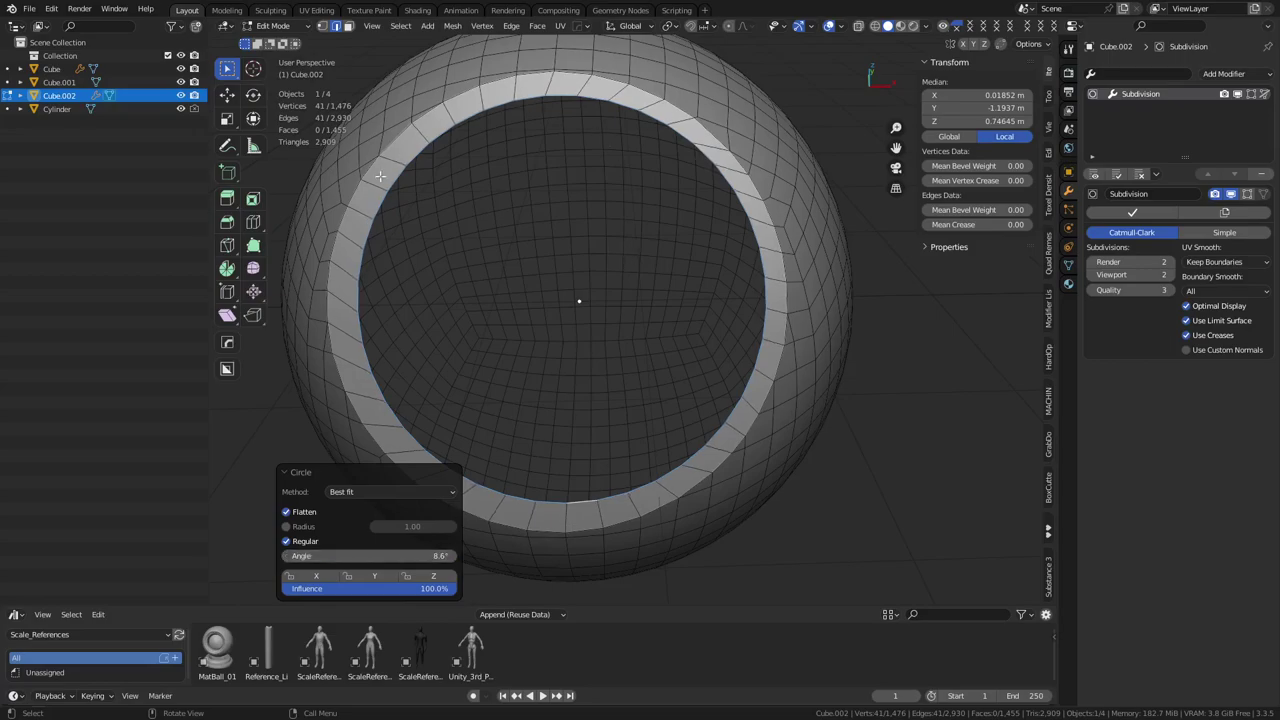
pyautogui.moveTo(652, 345); pyautogui.dragTo(570, 287, button='middle')
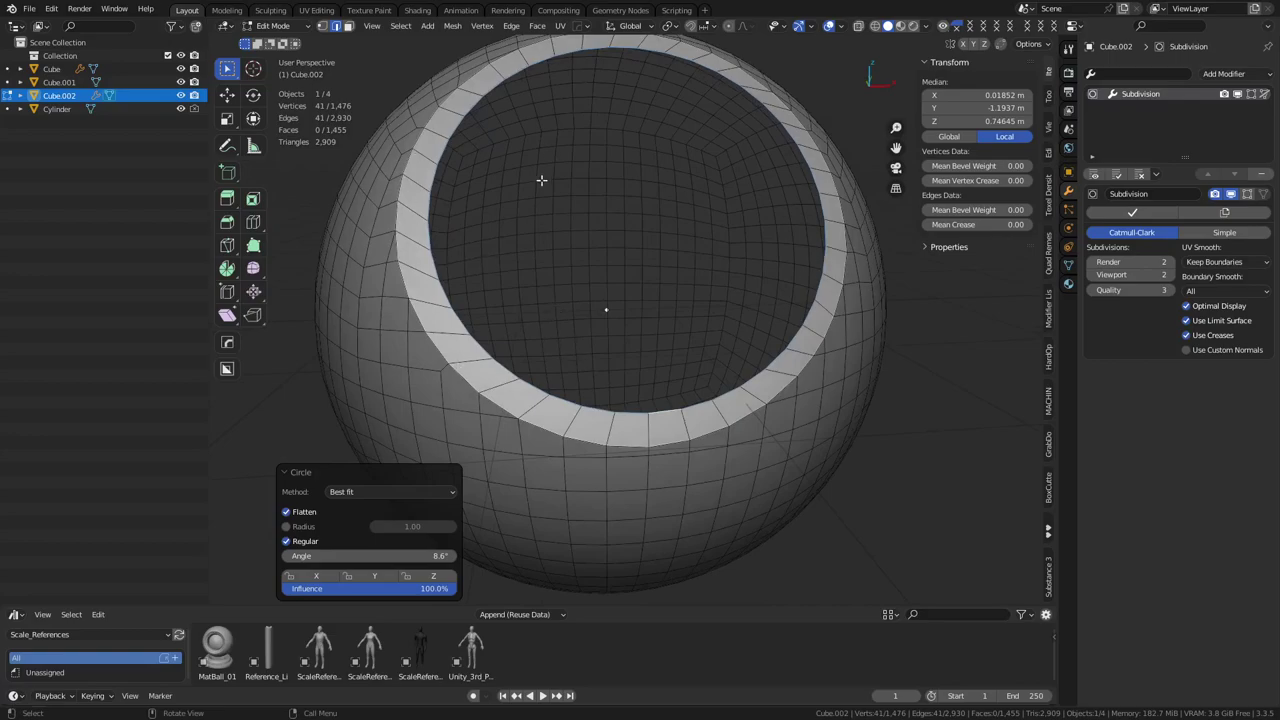
pyautogui.hotkey('ctrl', 'z')
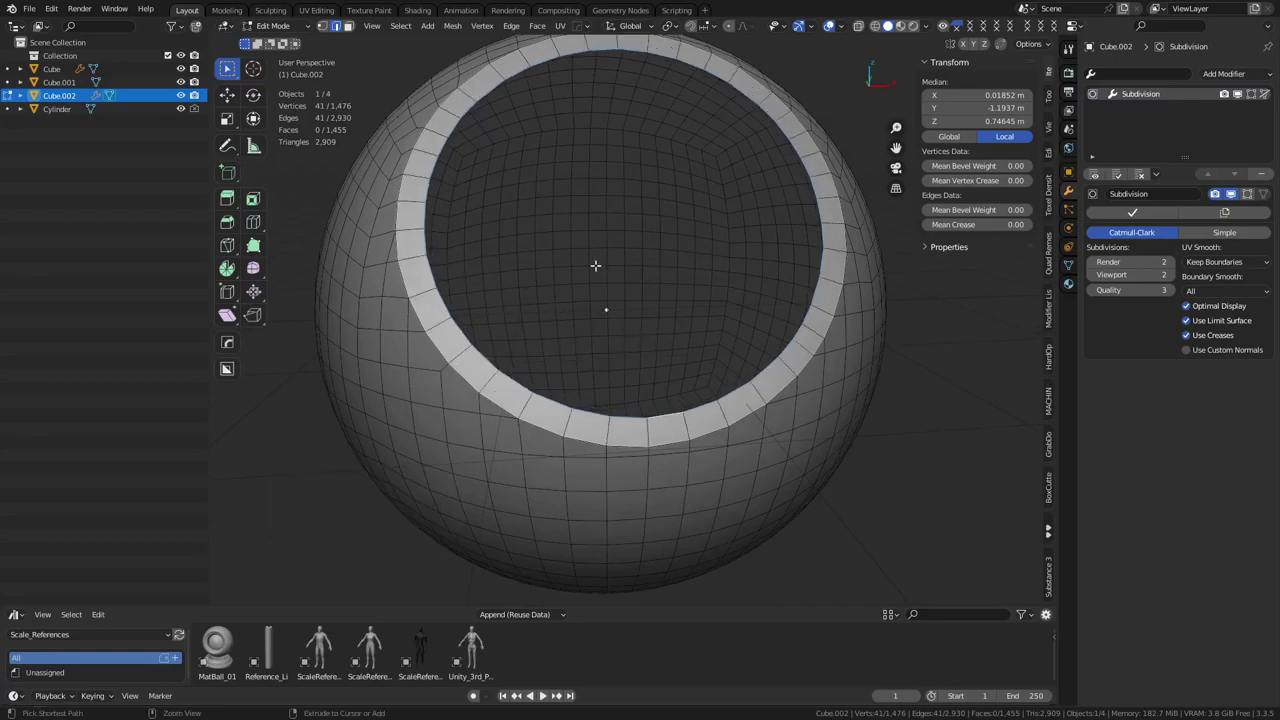
pyautogui.moveTo(800, 455)
pyautogui.mouseDown(button='middle')
pyautogui.moveTo(780, 460)
pyautogui.moveTo(806, 446)
pyautogui.moveTo(769, 449)
pyautogui.moveTo(781, 453)
pyautogui.mouseUp(button='middle')
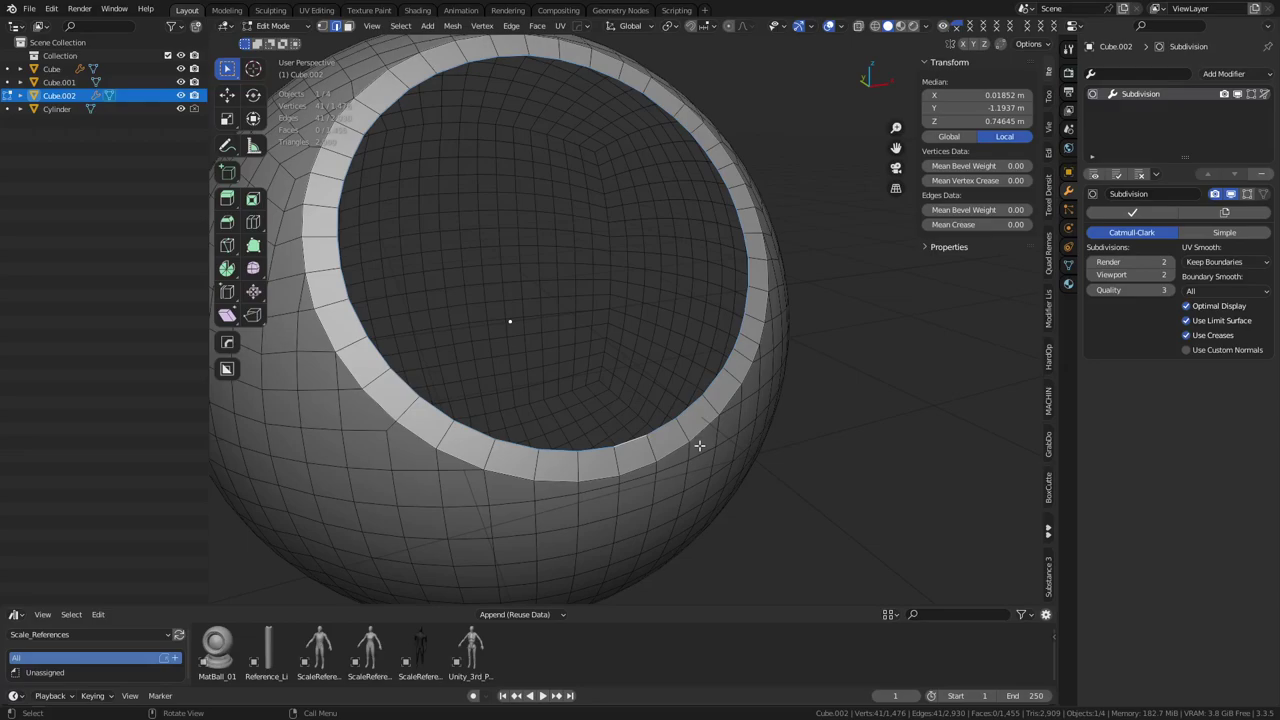
pyautogui.press('g')
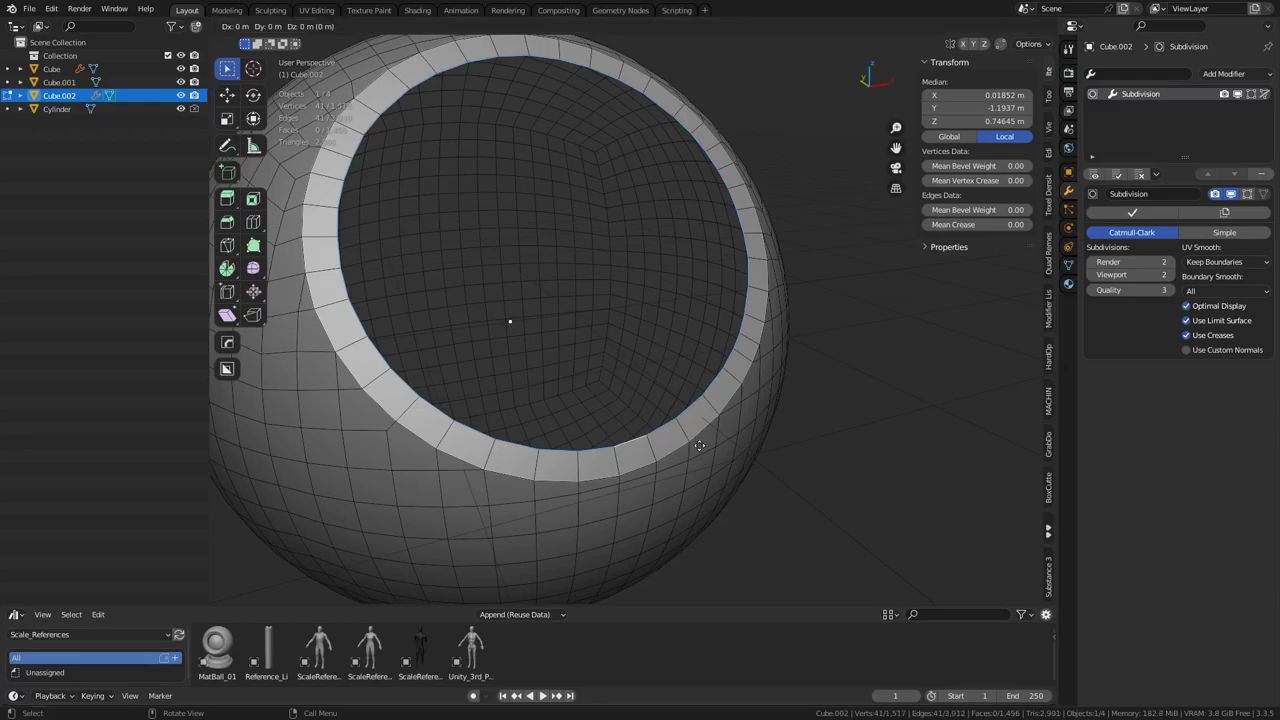
pyautogui.rightClick(701, 443)
pyautogui.hotkey('ctrl', 'z')
# Fill the rim's inner loop with a face and extrude it about 0.95 m into the sphere
pyautogui.press('f')
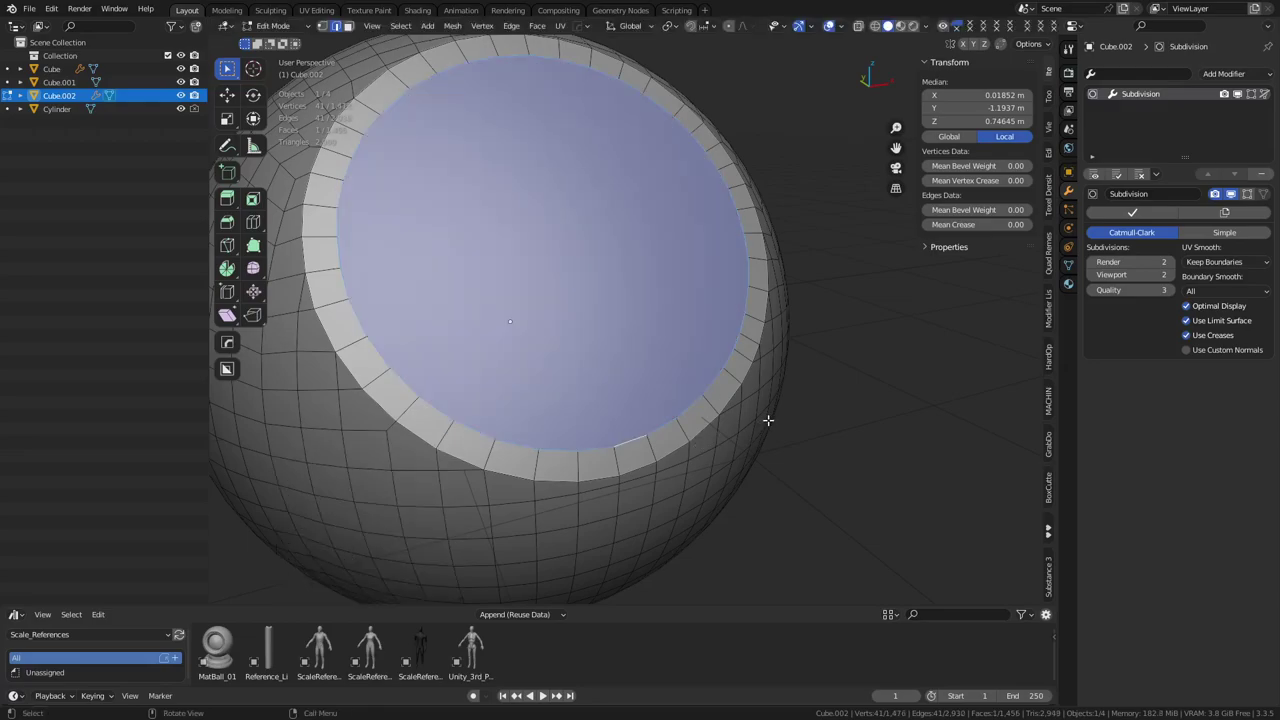
pyautogui.press('e')
pyautogui.click(708, 473)
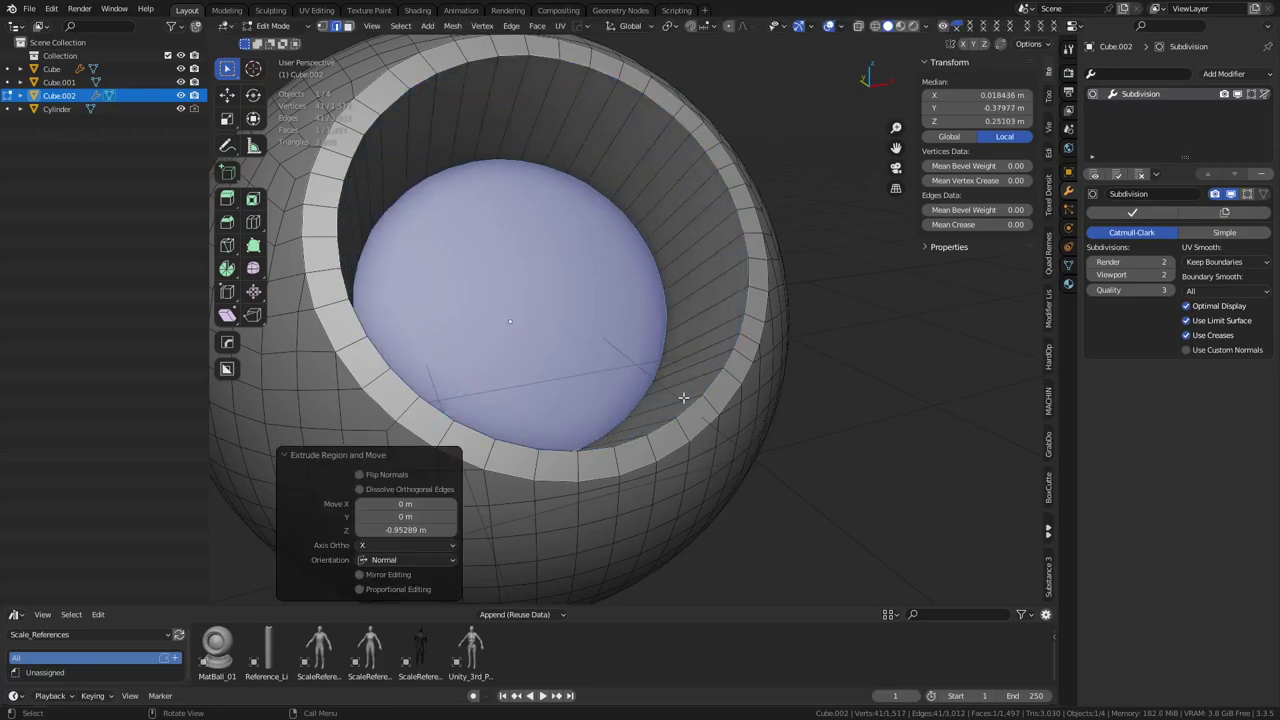
# Add two inset rings to the recess floor with scaled extrusions, scaling the second to 0.717
pyautogui.press('e')
pyautogui.press('s')
pyautogui.click(655, 382)
pyautogui.press('e')
pyautogui.press('s')
pyautogui.click(712, 434)
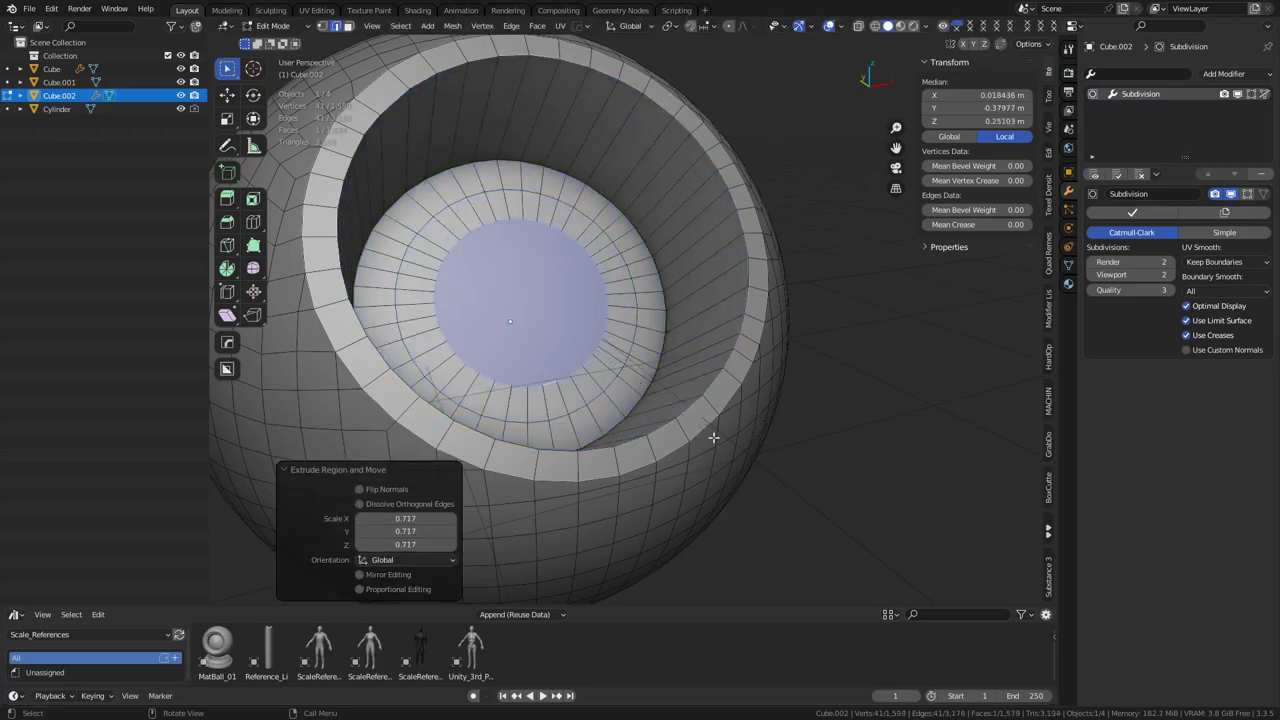
# Extrude and scale the recess floor's central face inward once more, and collapse it to a point
pyautogui.rightClick(715, 430)
pyautogui.moveTo(685, 243)
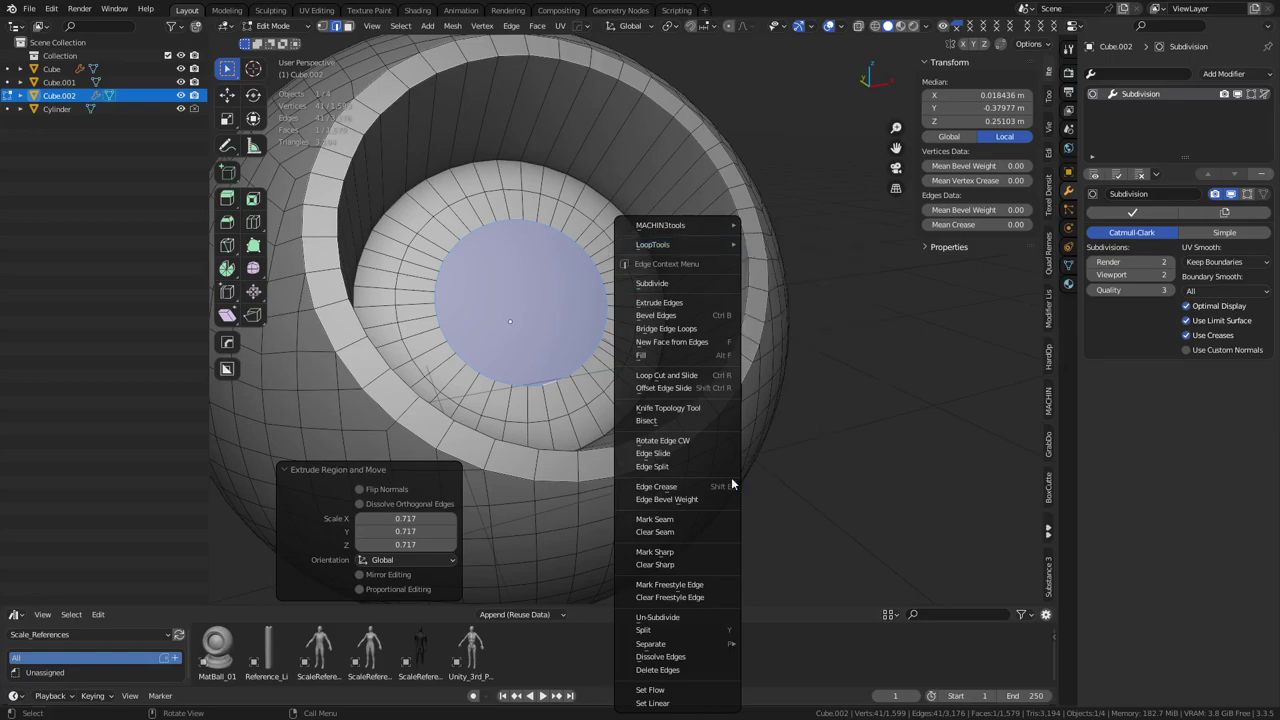
pyautogui.press('e')
pyautogui.press('s')
pyautogui.click(652, 441)
pyautogui.press('x')
pyautogui.press('c')
# Apply Shade Smooth to the sphere in Object Mode
pyautogui.press('Tab')
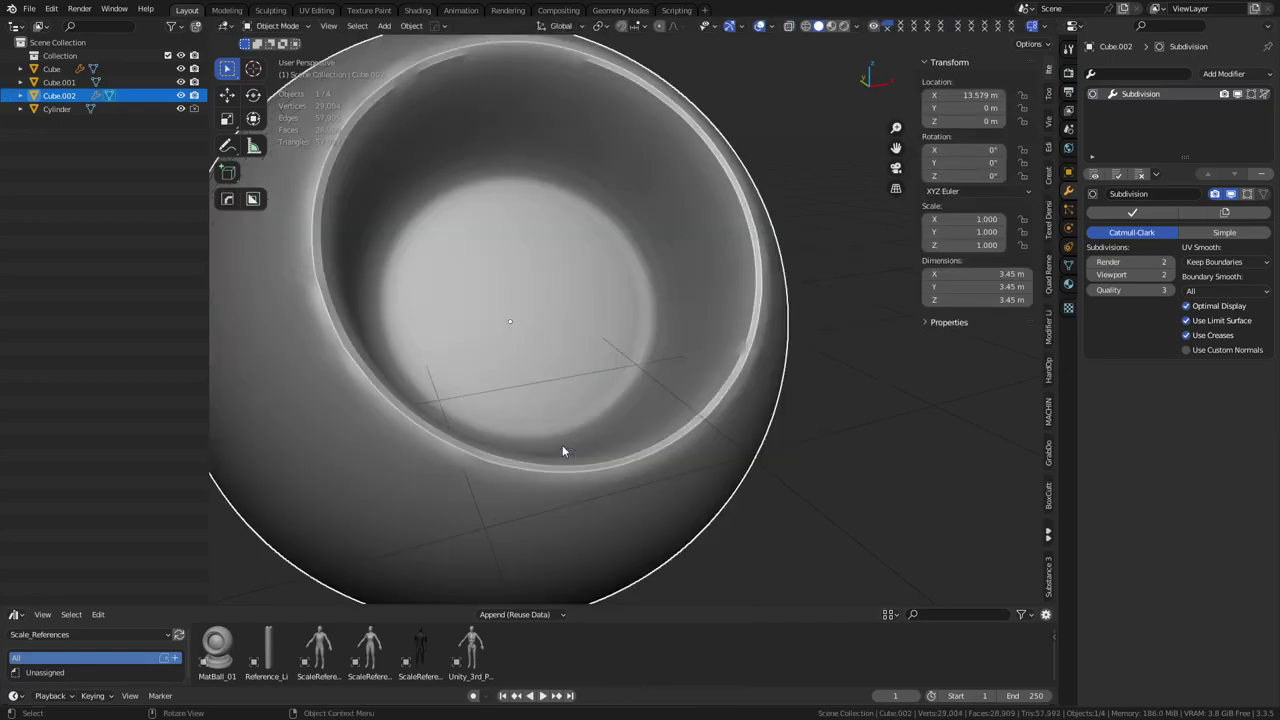
pyautogui.hotkey('shift', 'w')
pyautogui.hotkey('shift', 'w')
pyautogui.rightClick(602, 413)
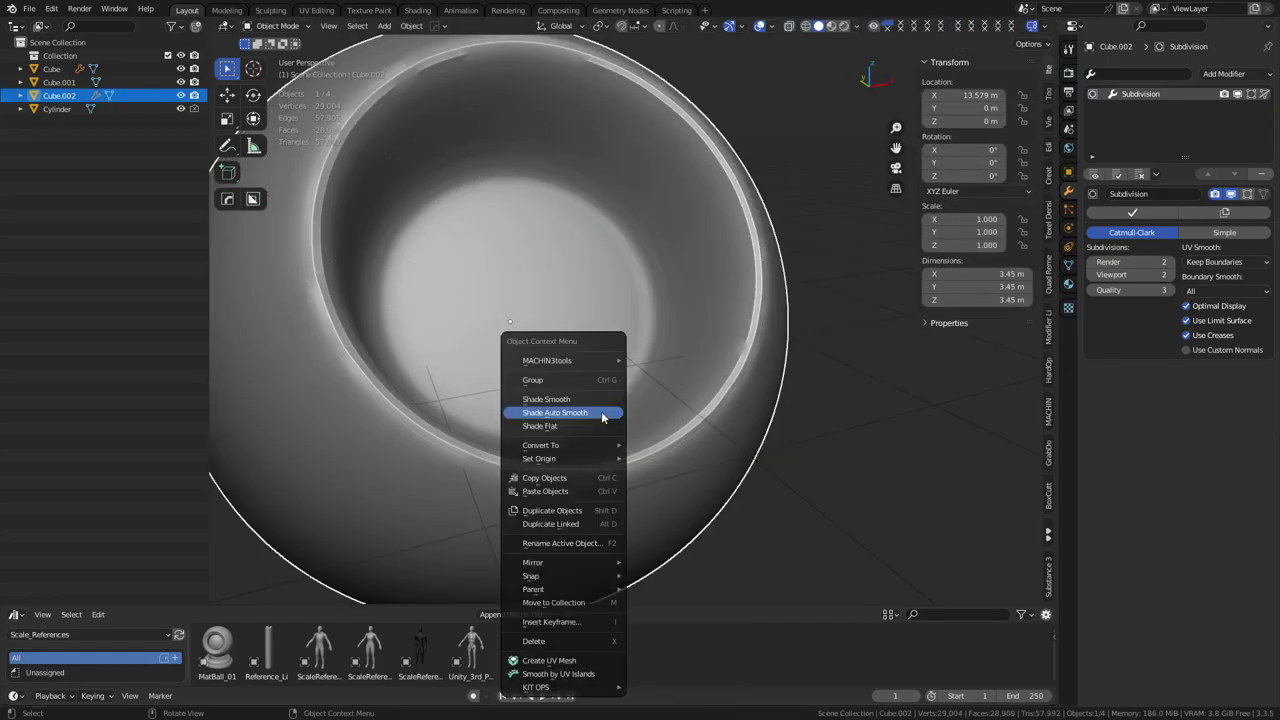
pyautogui.click(600, 402)
pyautogui.moveTo(602, 402); pyautogui.dragTo(650, 379, button='middle')
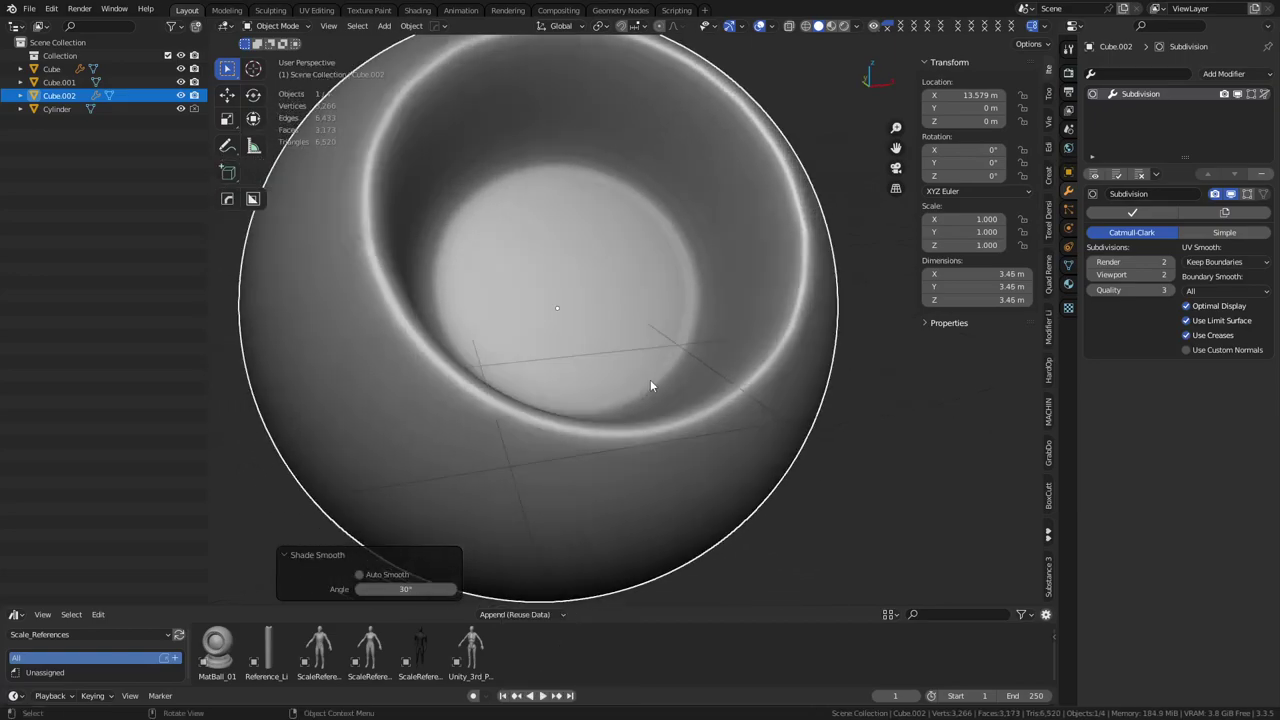
pyautogui.scroll(1, 650, 379)
# Bevel the rim's inner and outer edge loops with a 0.0106 m width and 2 segments, and return to Object Mode
pyautogui.press('Tab')
pyautogui.press('3')
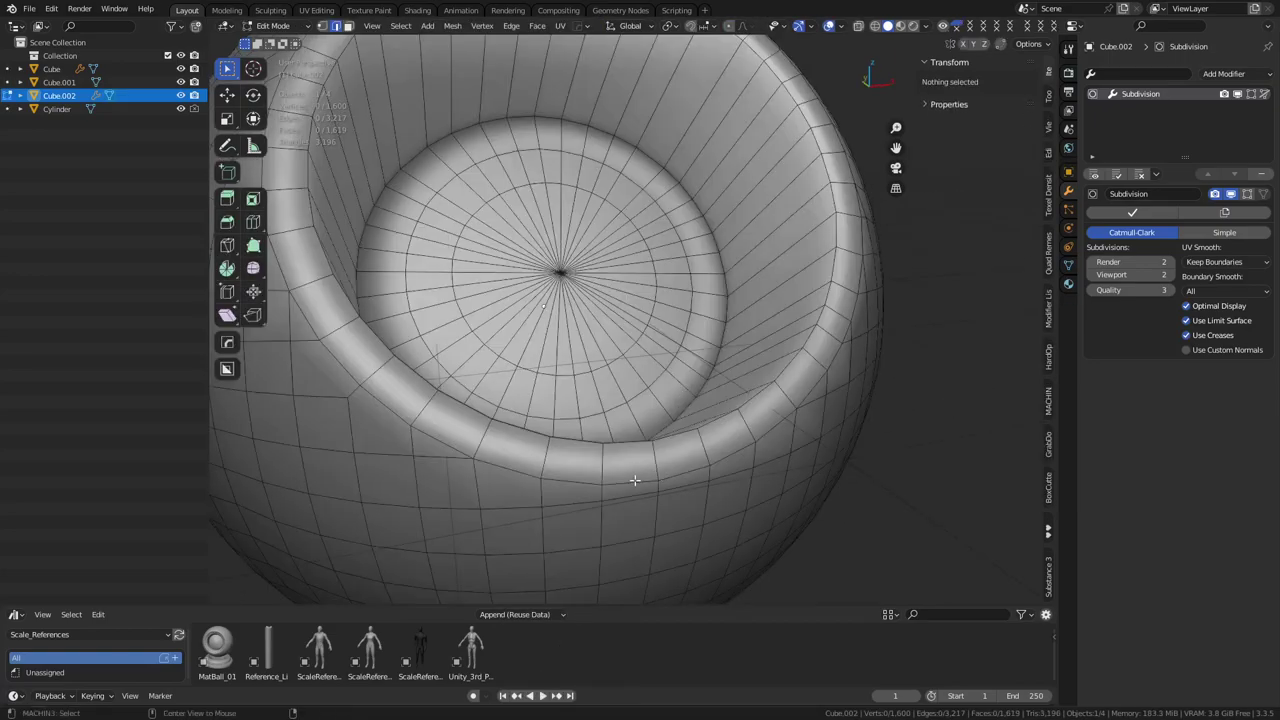
pyautogui.keyDown('alt'); pyautogui.click(693, 462); pyautogui.keyUp('alt')
pyautogui.press('2')
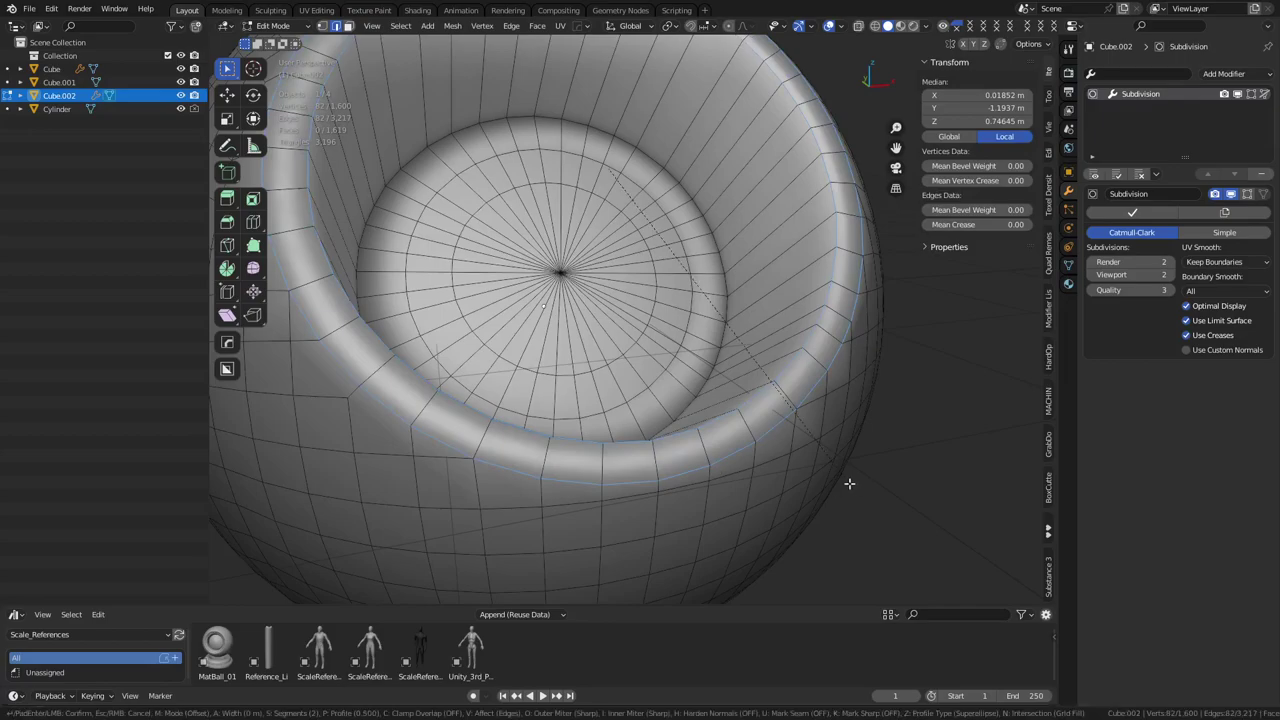
pyautogui.hotkey('ctrl', 'b')
pyautogui.click(889, 503)
pyautogui.press('Tab')
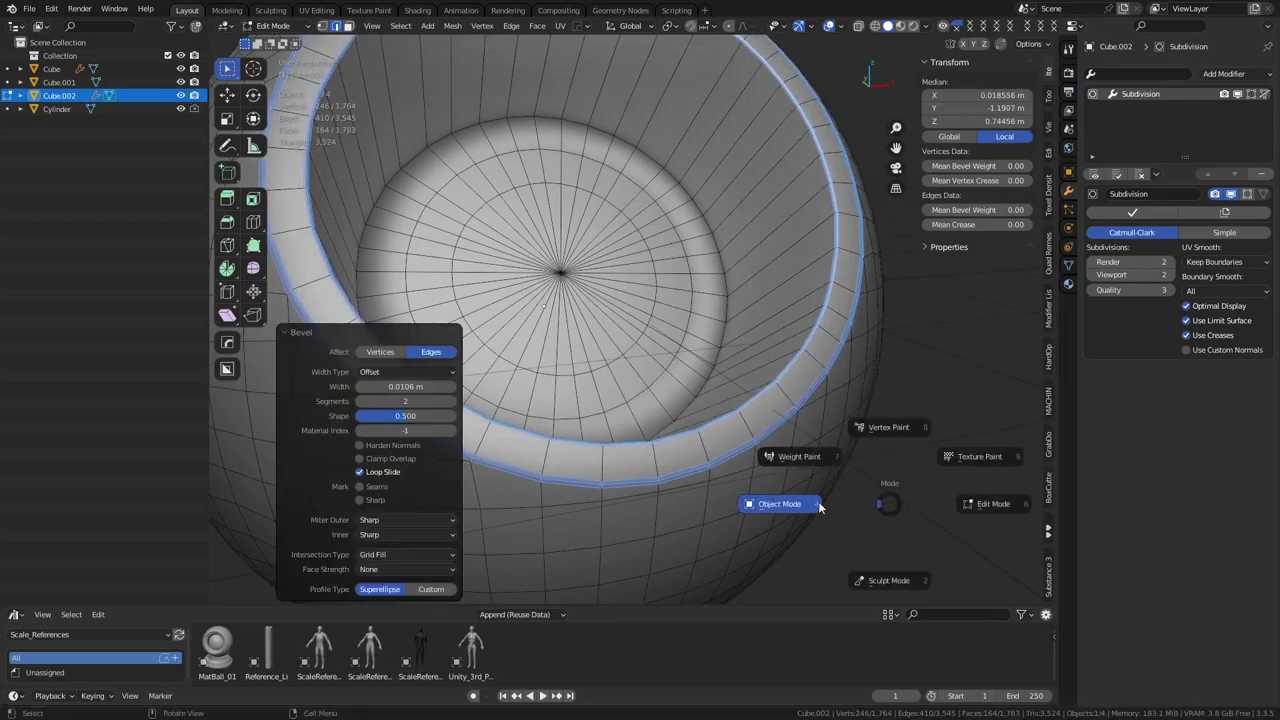
pyautogui.click(818, 507)
# Add two loop cuts around the recess wall, one near the rim at factor 0.831 and one near the floor
pyautogui.scroll(-2, 684, 428)
pyautogui.moveTo(663, 387); pyautogui.dragTo(581, 415, button='middle')
pyautogui.press('Tab')
pyautogui.hotkey('ctrl', 'r')
pyautogui.click(480, 328)
pyautogui.click(450, 321)
pyautogui.hotkey('ctrl', 'r')
pyautogui.click(459, 310)
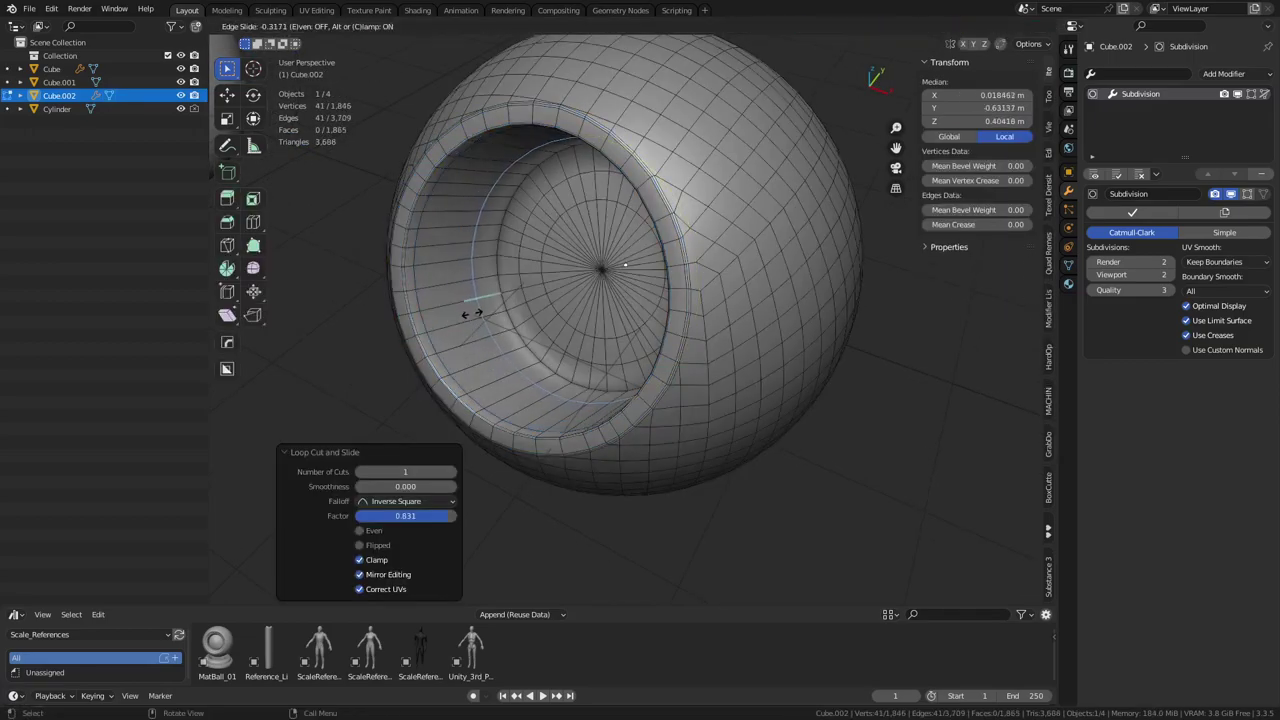
pyautogui.click(478, 314)
# Inspect the smoothed cutout in Object Mode and compare it with the neighbouring sphere
pyautogui.press('Tab')
pyautogui.moveTo(595, 348); pyautogui.dragTo(612, 339, button='middle')
pyautogui.press('Tab')
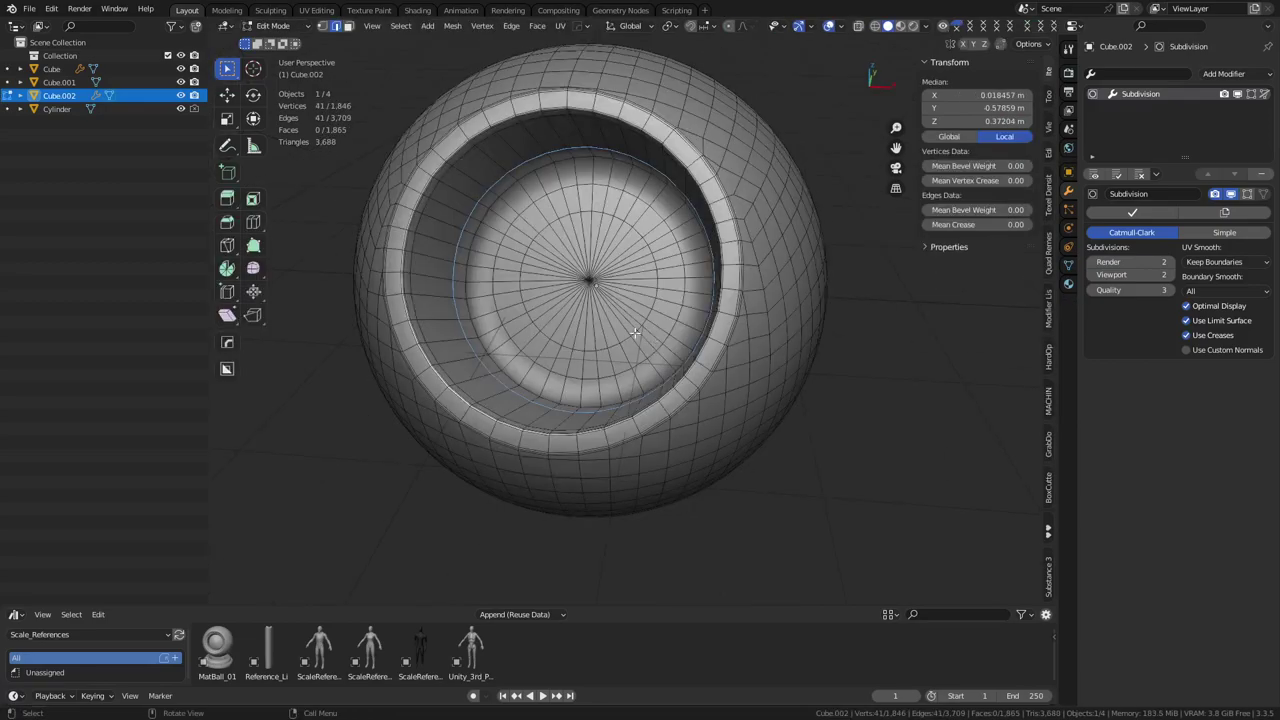
pyautogui.press('Tab')
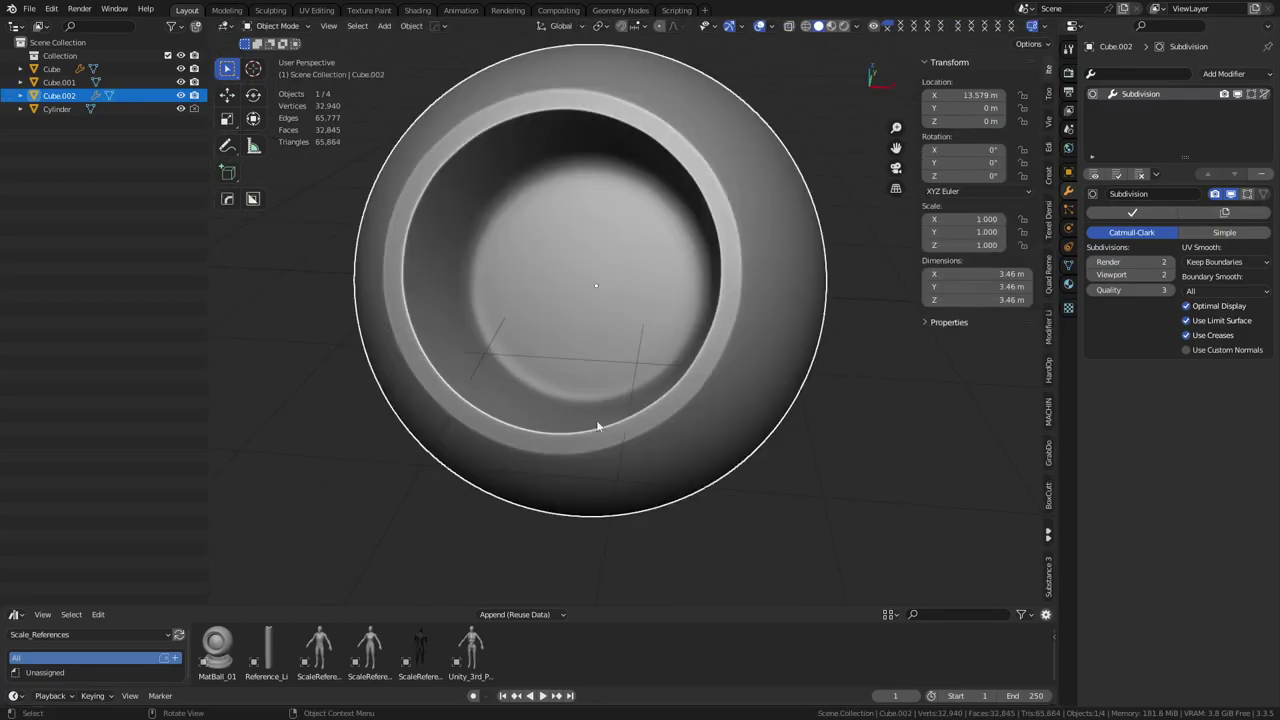
pyautogui.scroll(-3, 529, 383)
pyautogui.moveTo(508, 407); pyautogui.dragTo(450, 400, button='middle')
pyautogui.scroll(1, 412, 270)
pyautogui.click(376, 218)
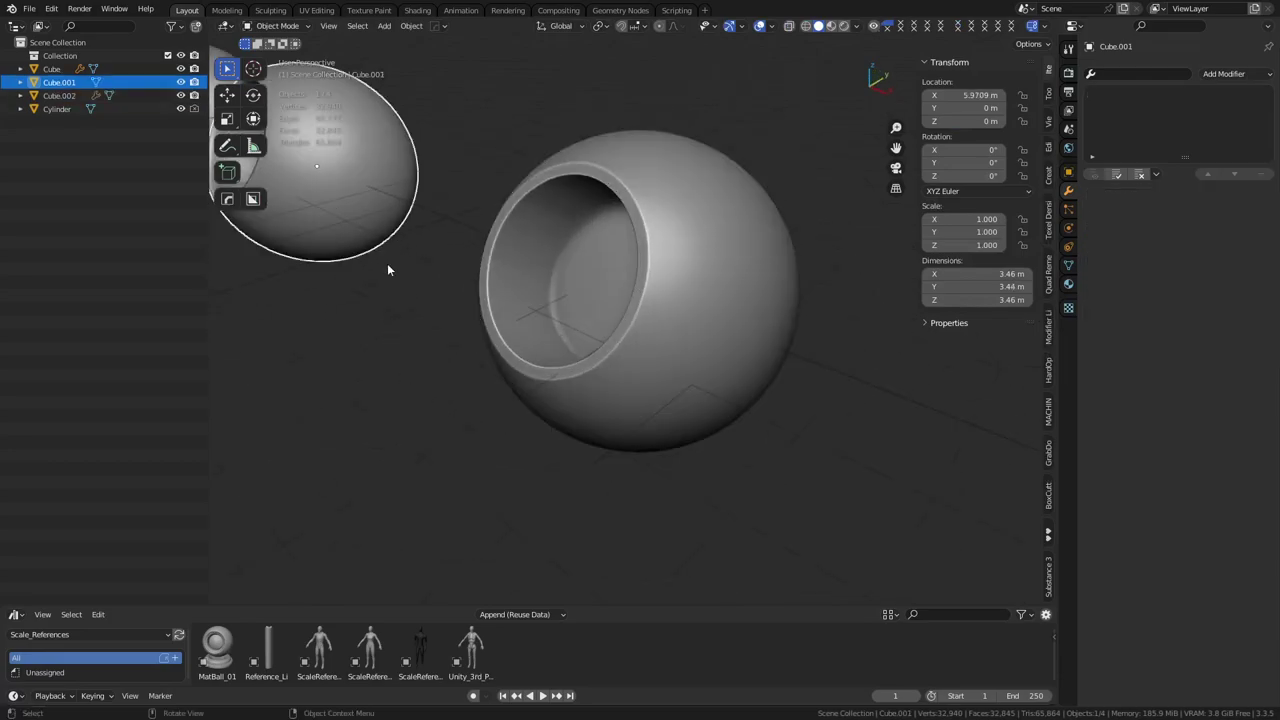
pyautogui.keyDown('shift'); pyautogui.moveTo(387, 263); pyautogui.dragTo(495, 425, button='middle'); pyautogui.keyUp('shift')
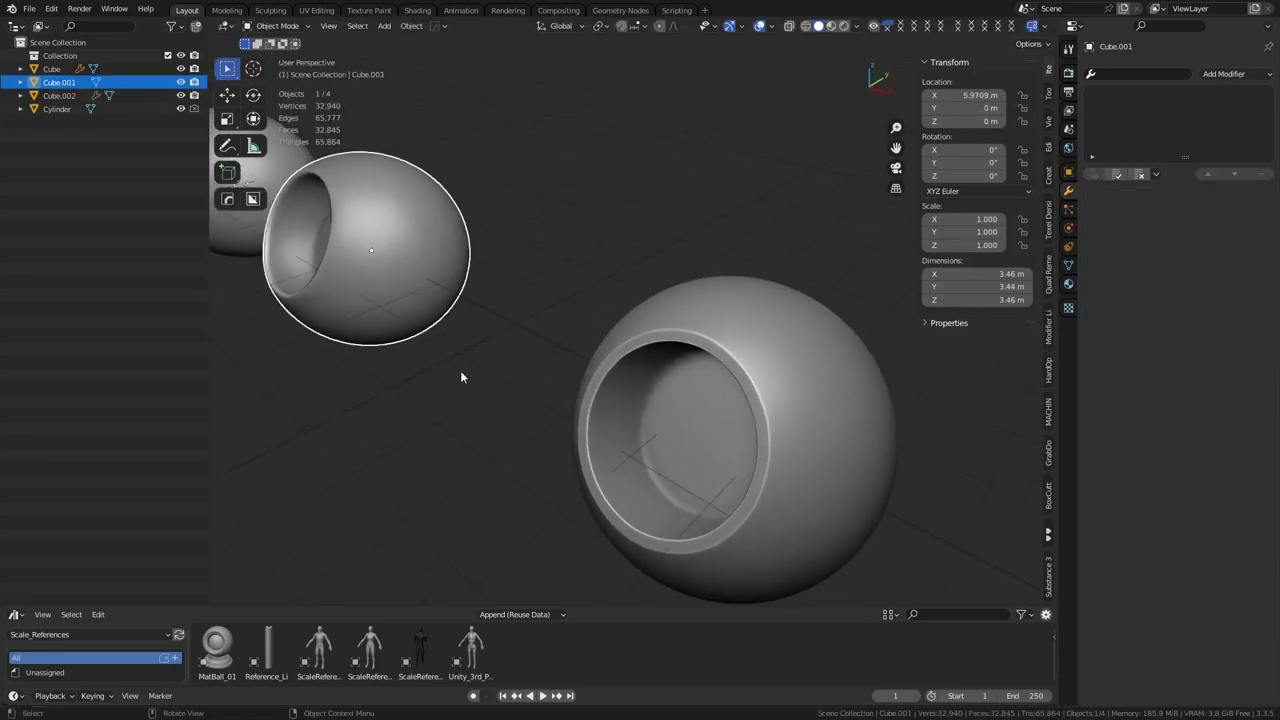
pyautogui.moveTo(608, 430); pyautogui.dragTo(685, 379, button='middle')
pyautogui.click(668, 410)
pyautogui.keyDown('alt'); pyautogui.middleClick(668, 410); pyautogui.keyUp('alt')
pyautogui.scroll(3, 654, 408)
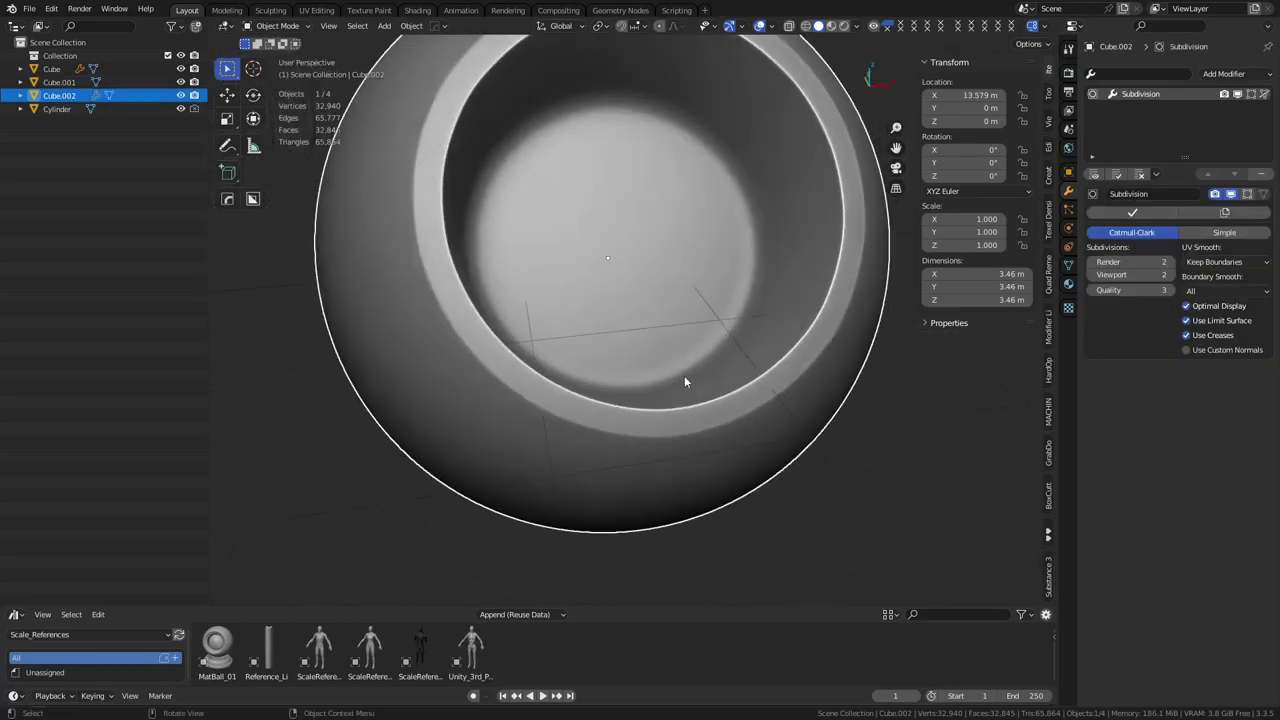
# Hide the floor grid overlay and turn on the wireframe overlay to check the shading around the cutout
pyautogui.click(773, 27)
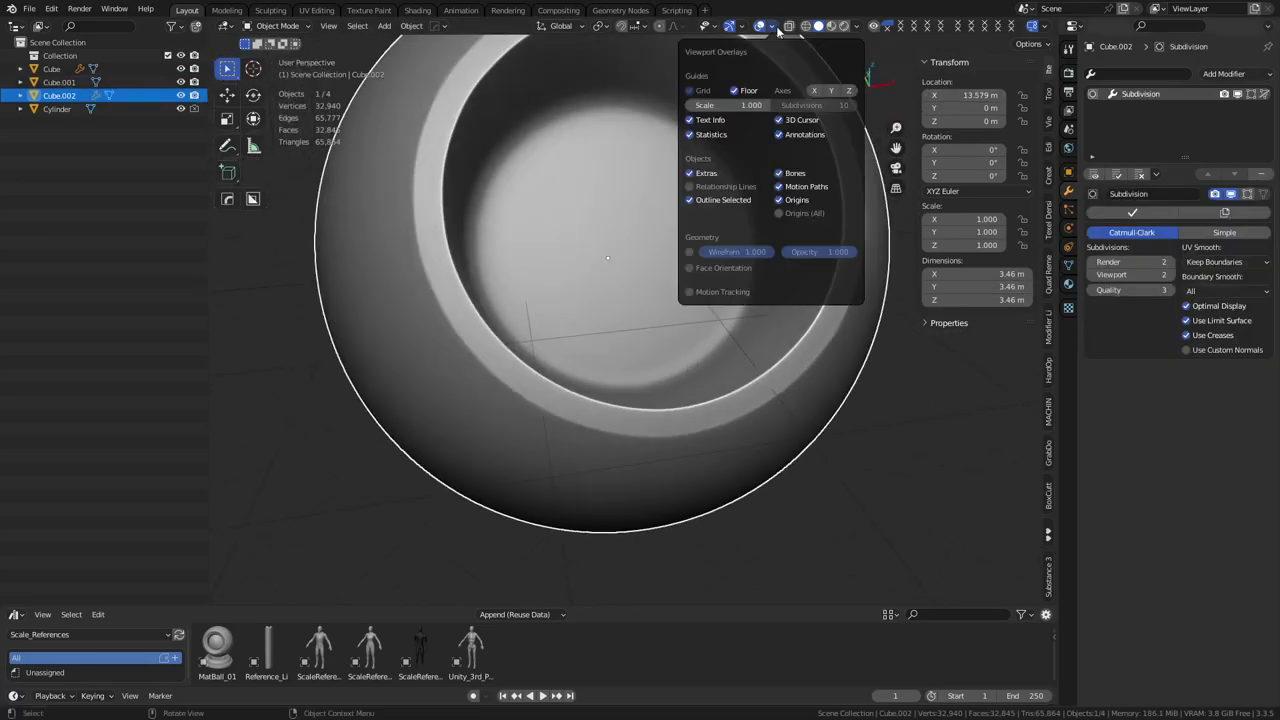
pyautogui.click(756, 92)
pyautogui.moveTo(670, 384); pyautogui.dragTo(660, 402, button='middle')
pyautogui.keyDown('shift'); pyautogui.moveTo(660, 402); pyautogui.dragTo(587, 442, button='middle'); pyautogui.keyUp('shift')
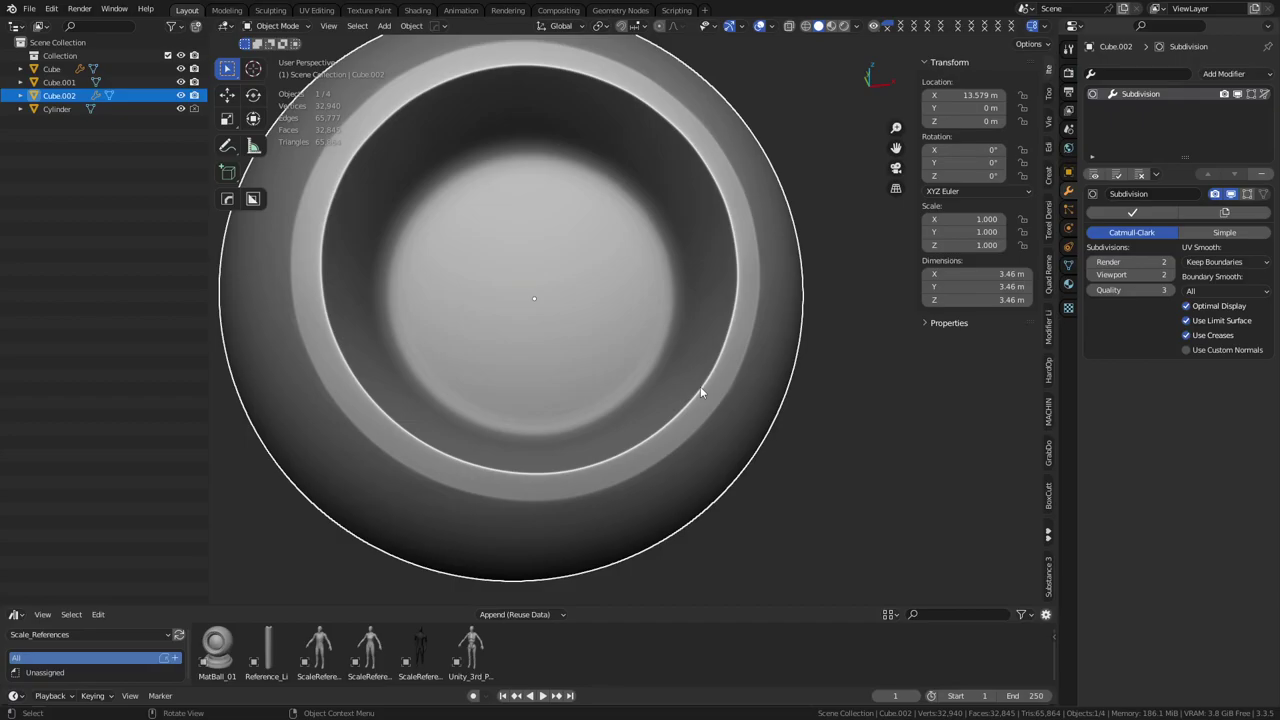
pyautogui.hotkey('alt', 'w')
pyautogui.moveTo(754, 412); pyautogui.dragTo(656, 350, button='middle')
pyautogui.hotkey('alt', 'w')
pyautogui.scroll(1, 606, 319)
pyautogui.scroll(1, 626, 360)
pyautogui.hotkey('alt', 'w')
# Dissolve the short horizontal edge just below the cutout's outer rim and check the surface in Object Mode
pyautogui.press('Tab')
pyautogui.press('1')
pyautogui.moveTo(609, 397); pyautogui.dragTo(600, 409, button='middle')
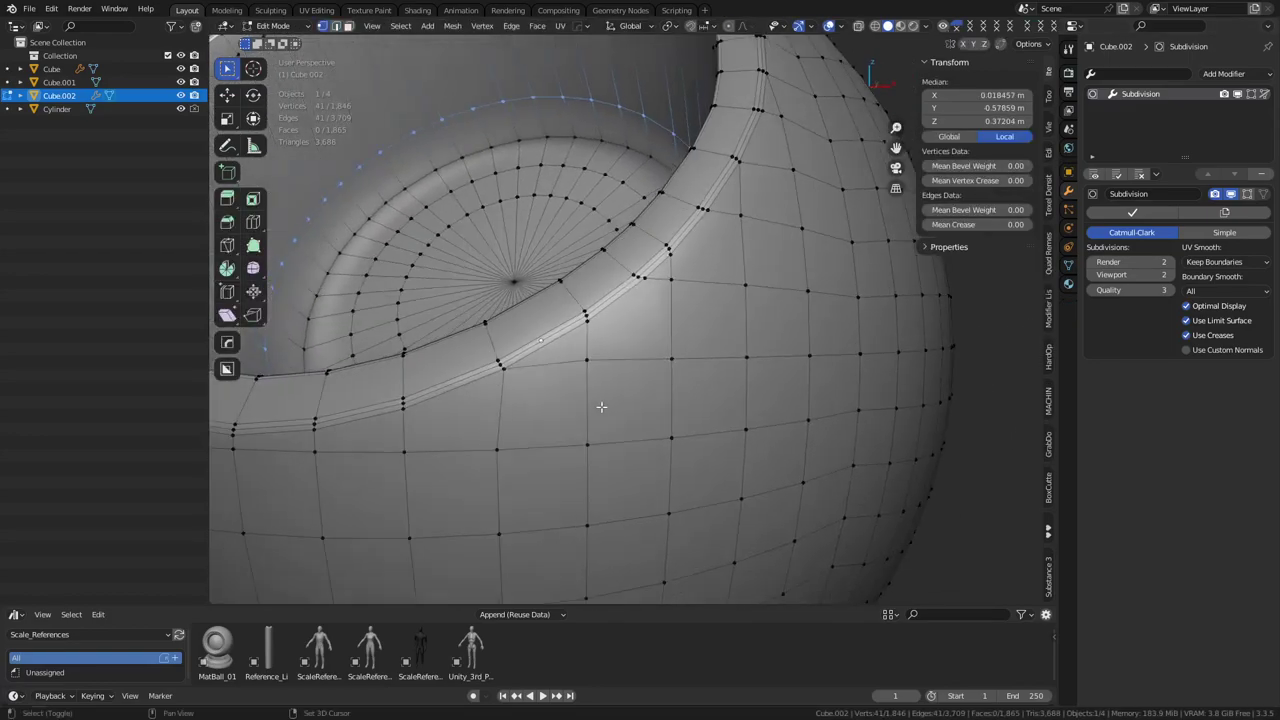
pyautogui.click(598, 367)
pyautogui.press('2')
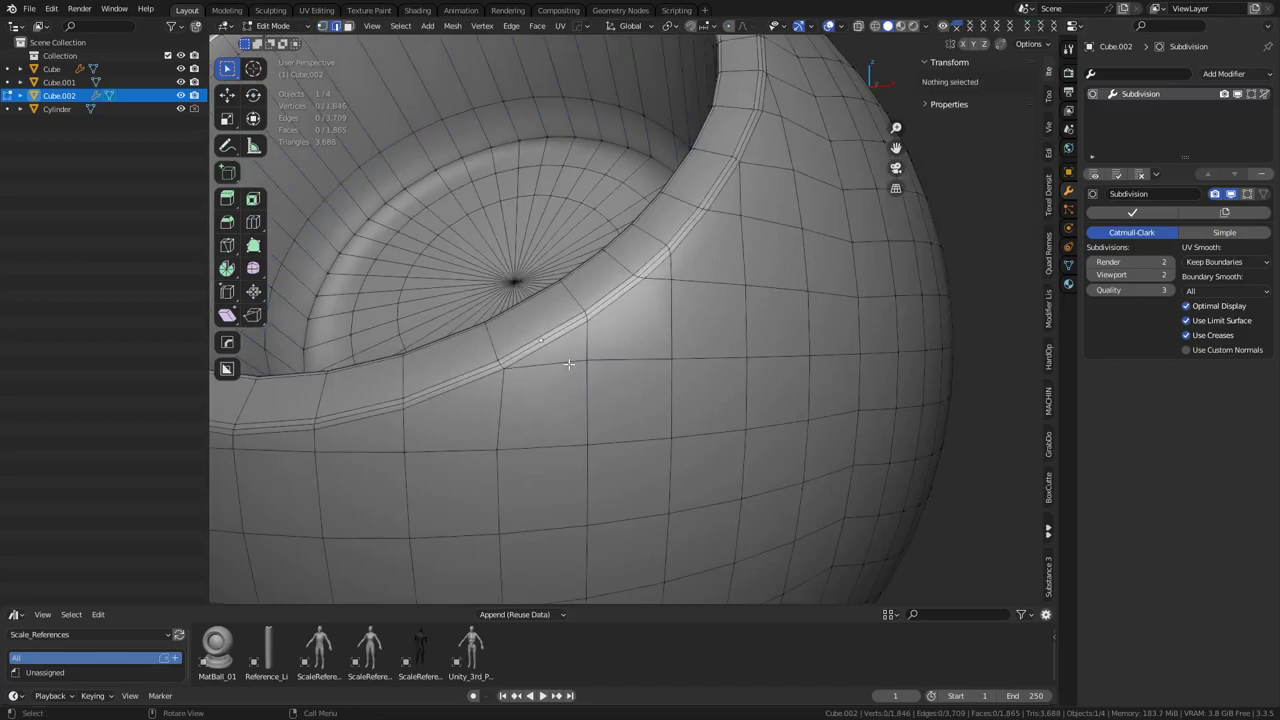
pyautogui.click(565, 364)
pyautogui.hotkey('ctrl', 'x')
pyautogui.hotkey('ctrl', 'Tab')
pyautogui.click(564, 386)
pyautogui.moveTo(564, 386); pyautogui.dragTo(464, 408, button='middle')
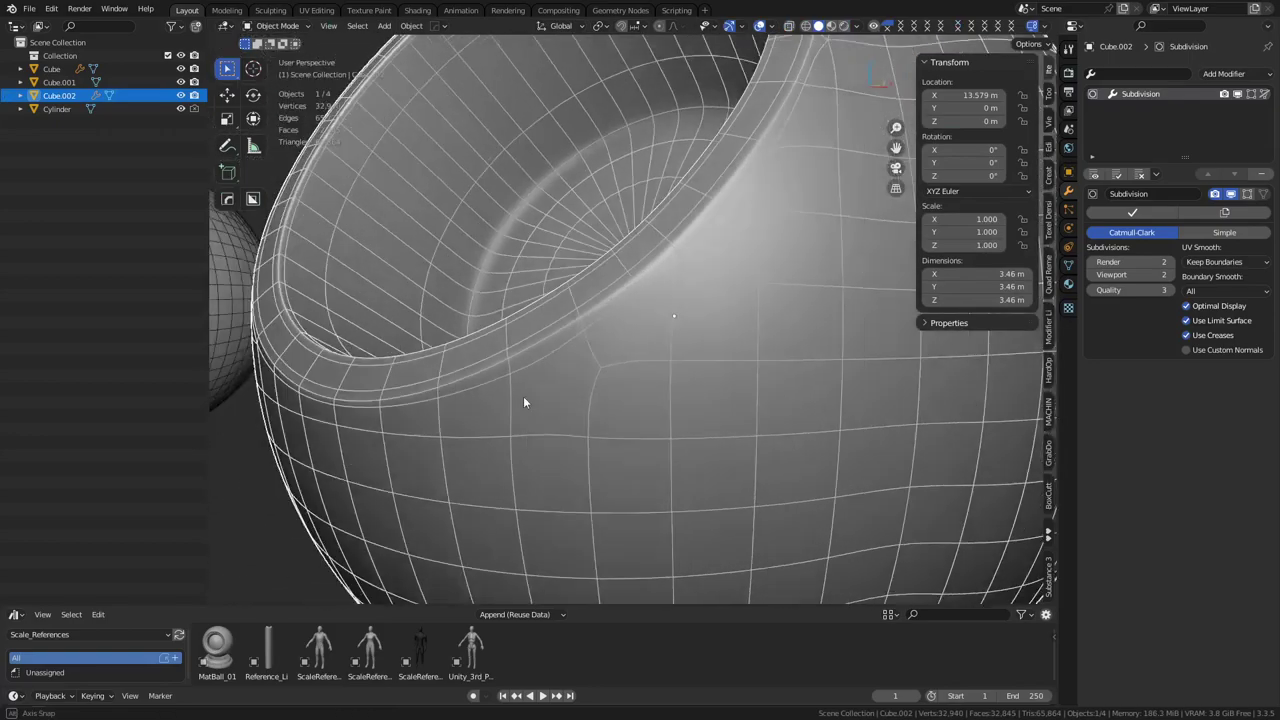
# Examine the mesh just below the cutout's rim in Edit and Object Mode, toggling the Subdivision's Optimal Display off and on
pyautogui.moveTo(573, 379); pyautogui.dragTo(620, 377, button='middle')
pyautogui.scroll(3, 587, 358)
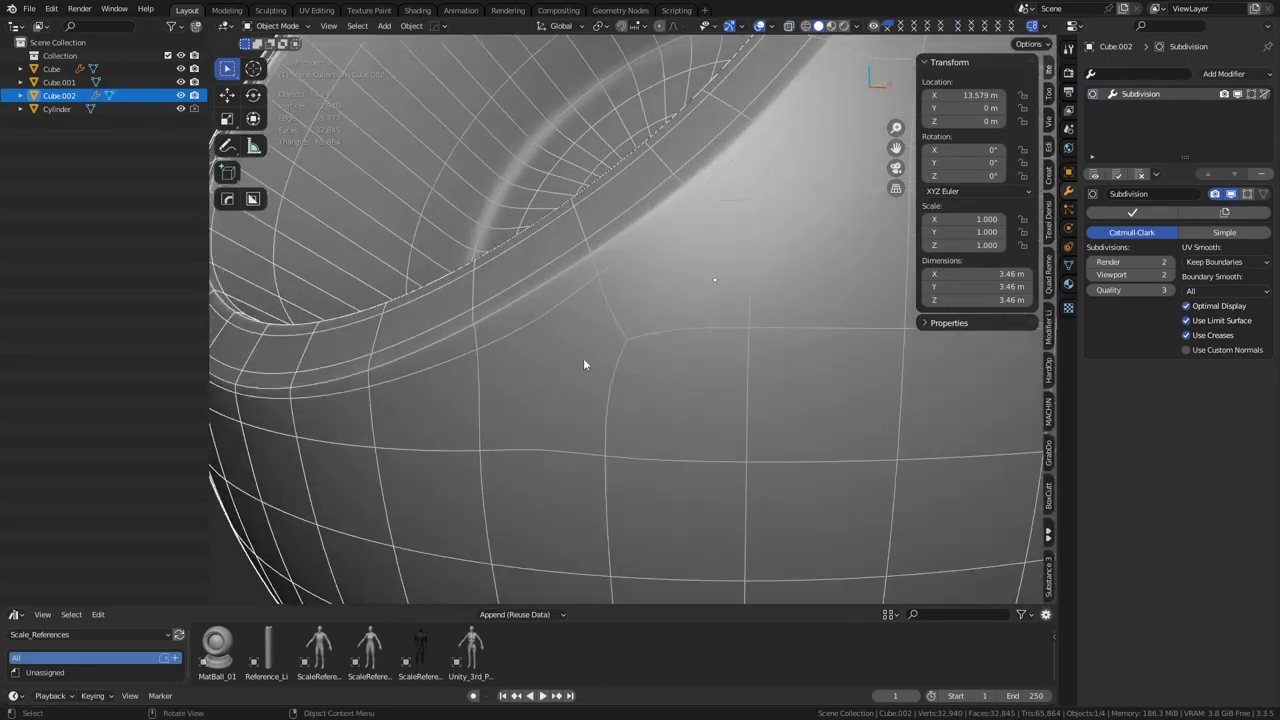
pyautogui.press('Tab')
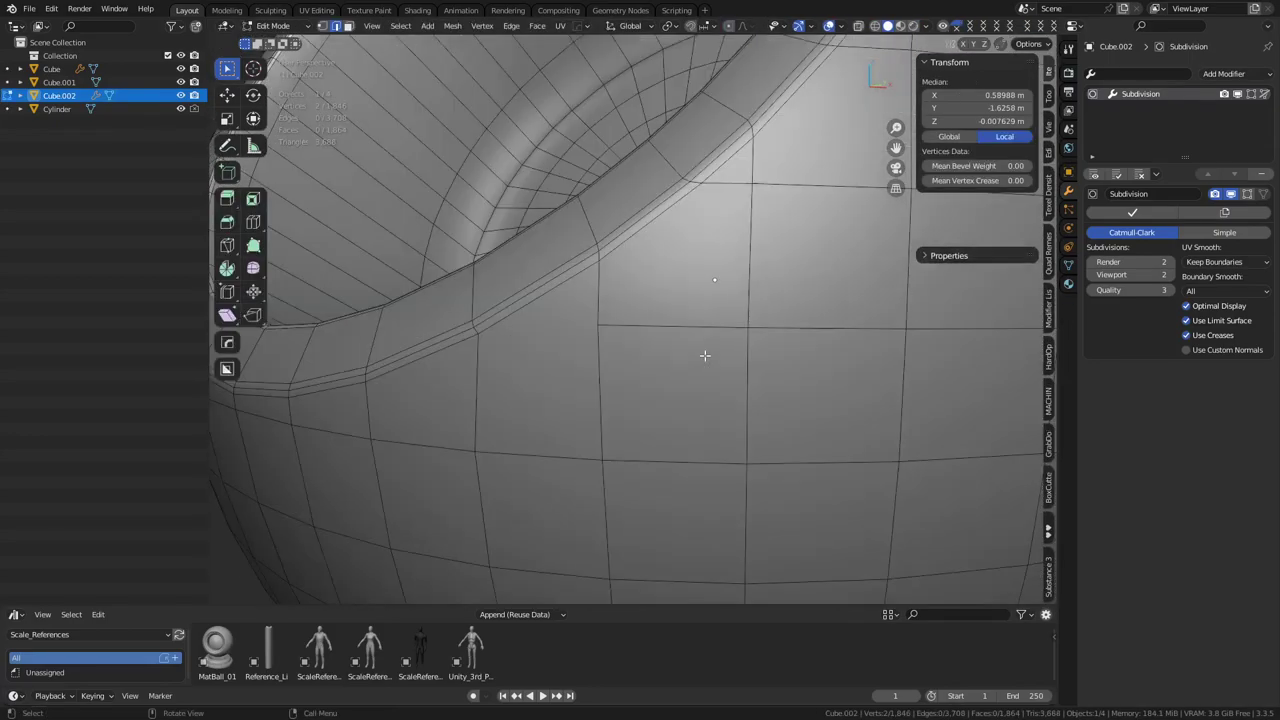
pyautogui.click(600, 338)
pyautogui.press('Tab')
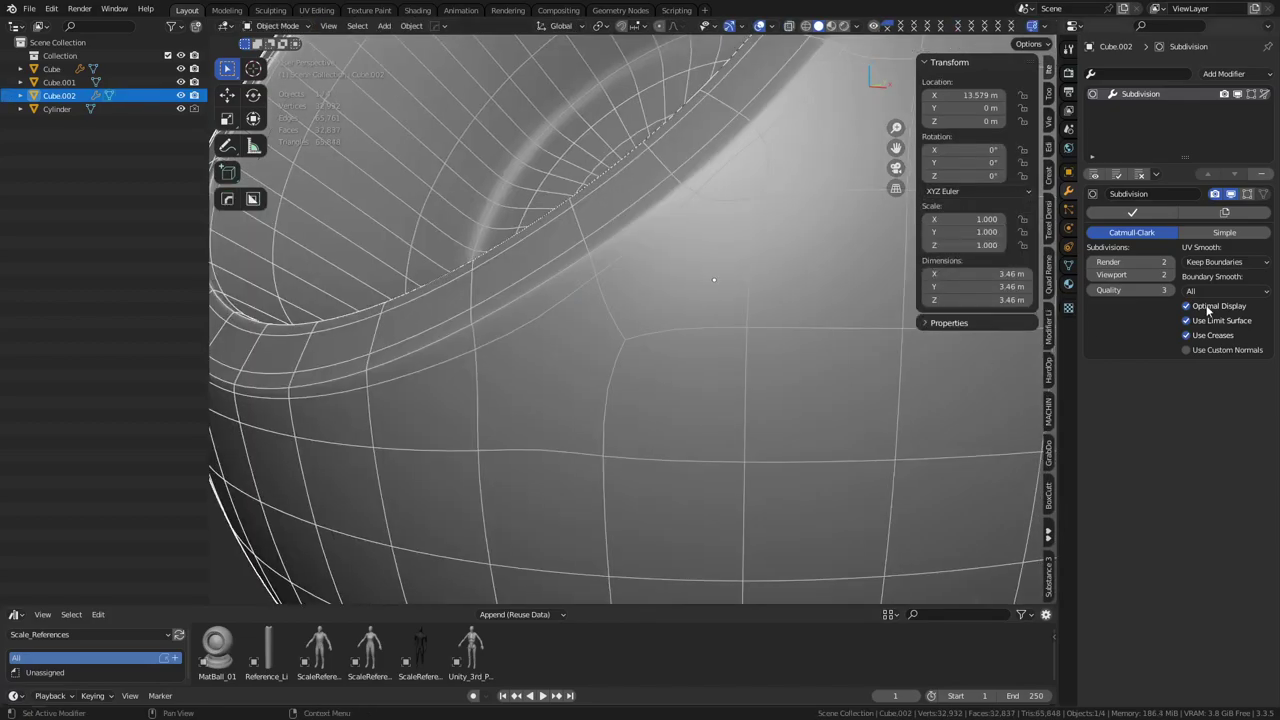
pyautogui.click(1199, 306)
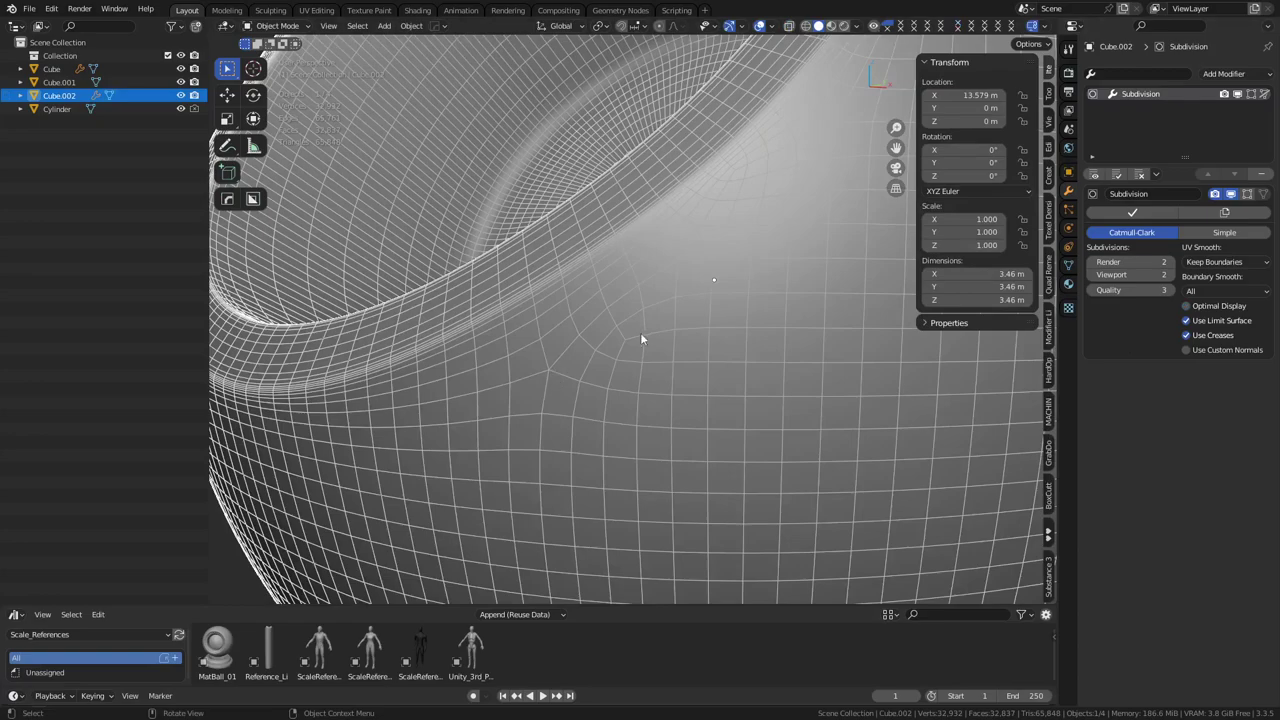
pyautogui.click(1199, 306)
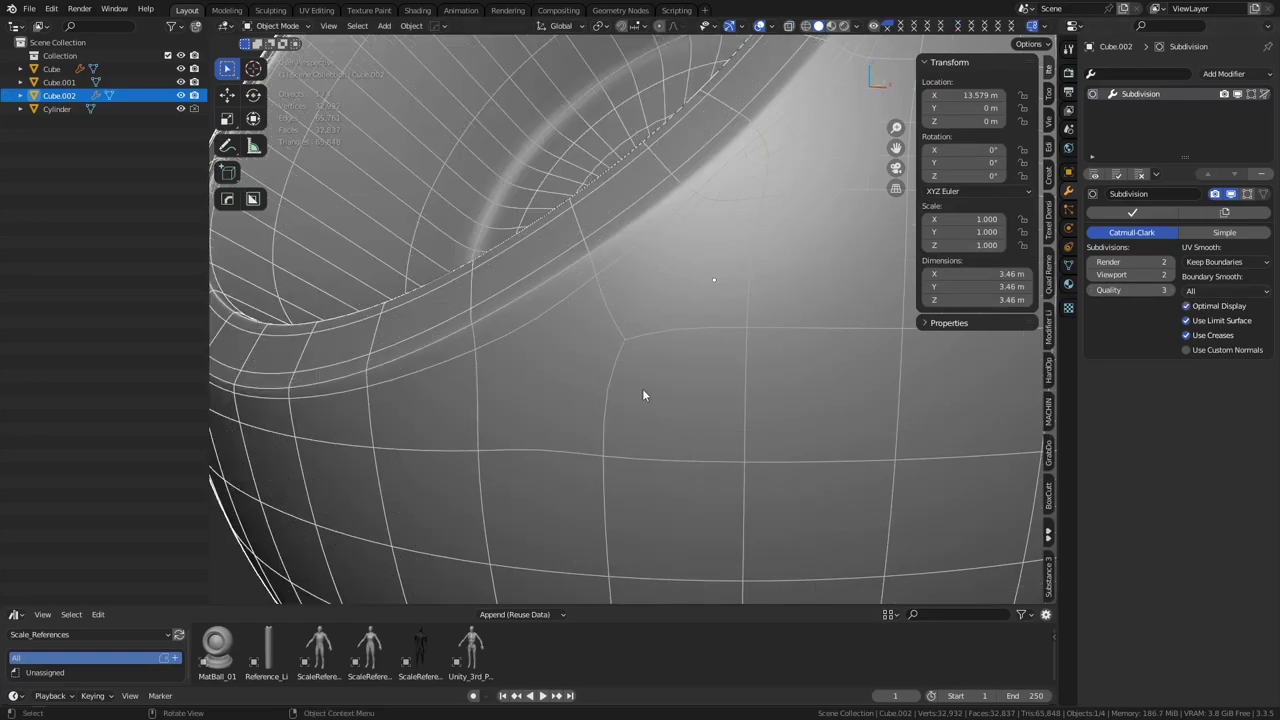
# Turn off the wireframe overlay and examine the smooth shading on the sphere beside the cutout's rim
pyautogui.hotkey('ctrl', 'Tab')
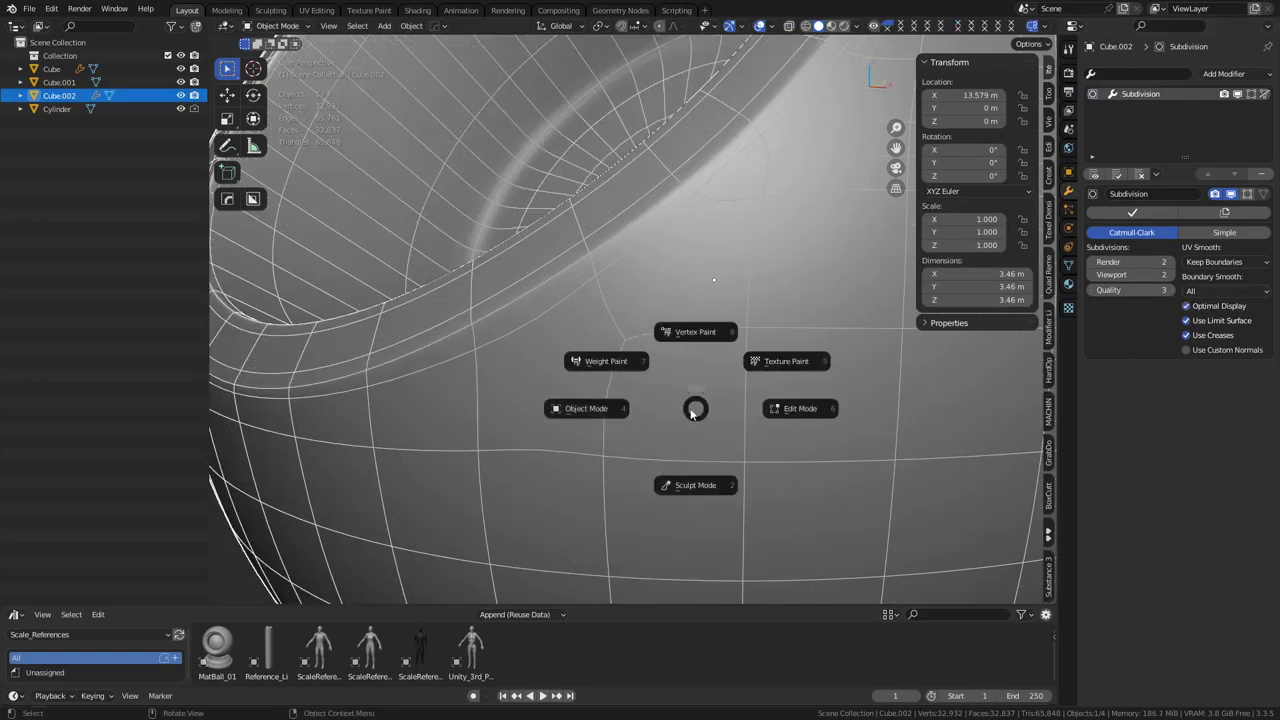
pyautogui.scroll(-3, 637, 413)
pyautogui.hotkey('shift', 'w')
pyautogui.moveTo(626, 404); pyautogui.dragTo(649, 357, button='middle')
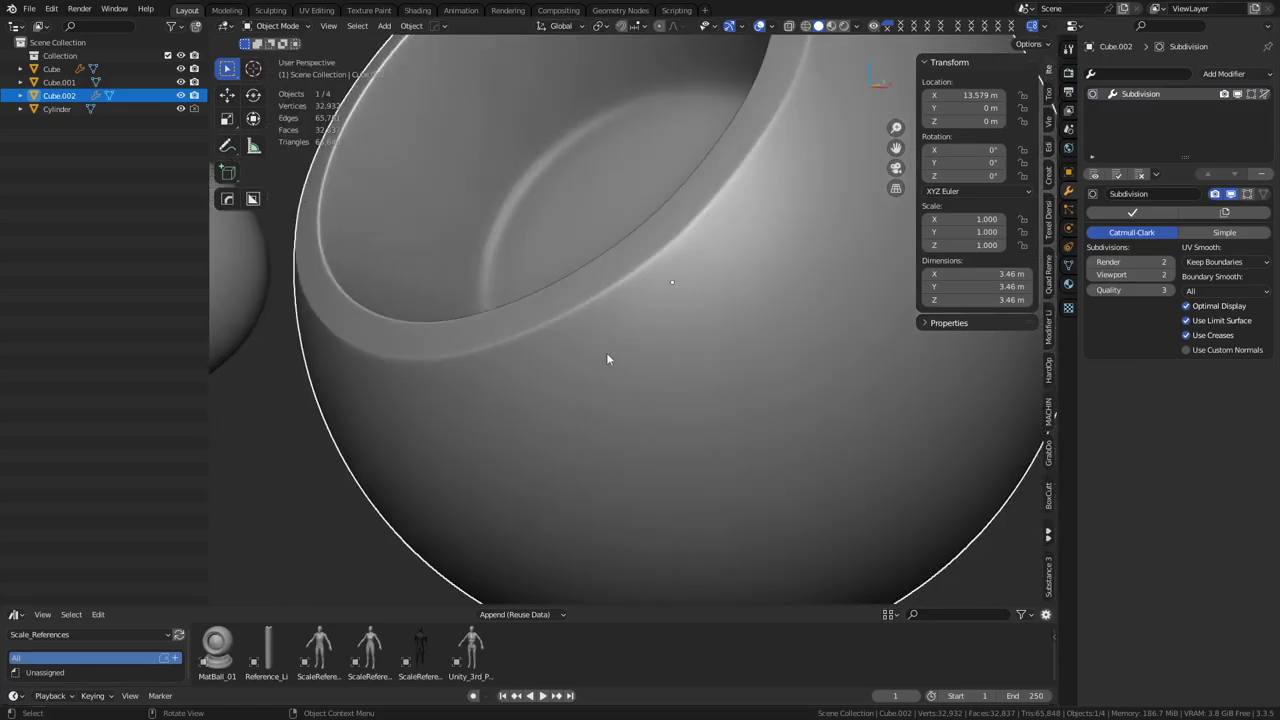
pyautogui.moveTo(790, 290); pyautogui.dragTo(691, 264, button='middle')
# Enter Edit Mode with vertex selection and start a Surface Slide on the sphere with the cutout
pyautogui.press('Tab')
pyautogui.moveTo(654, 338); pyautogui.dragTo(638, 356, button='middle')
pyautogui.press('2')
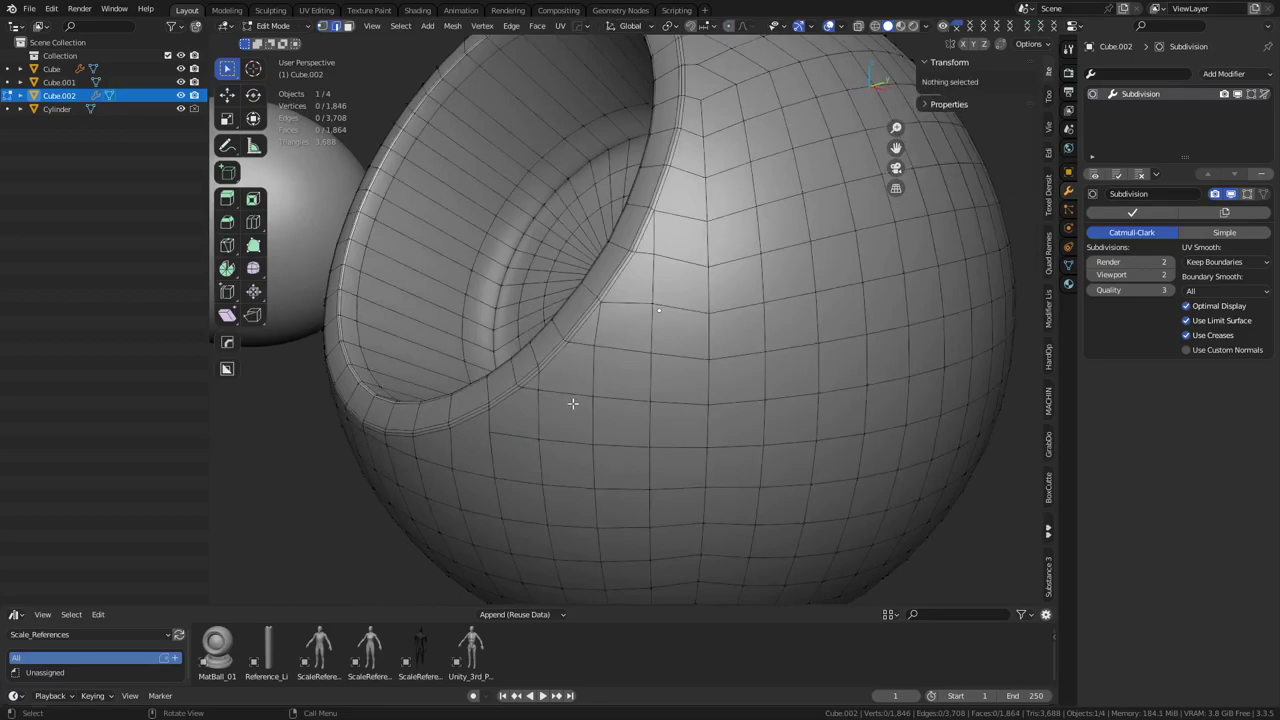
pyautogui.press('1')
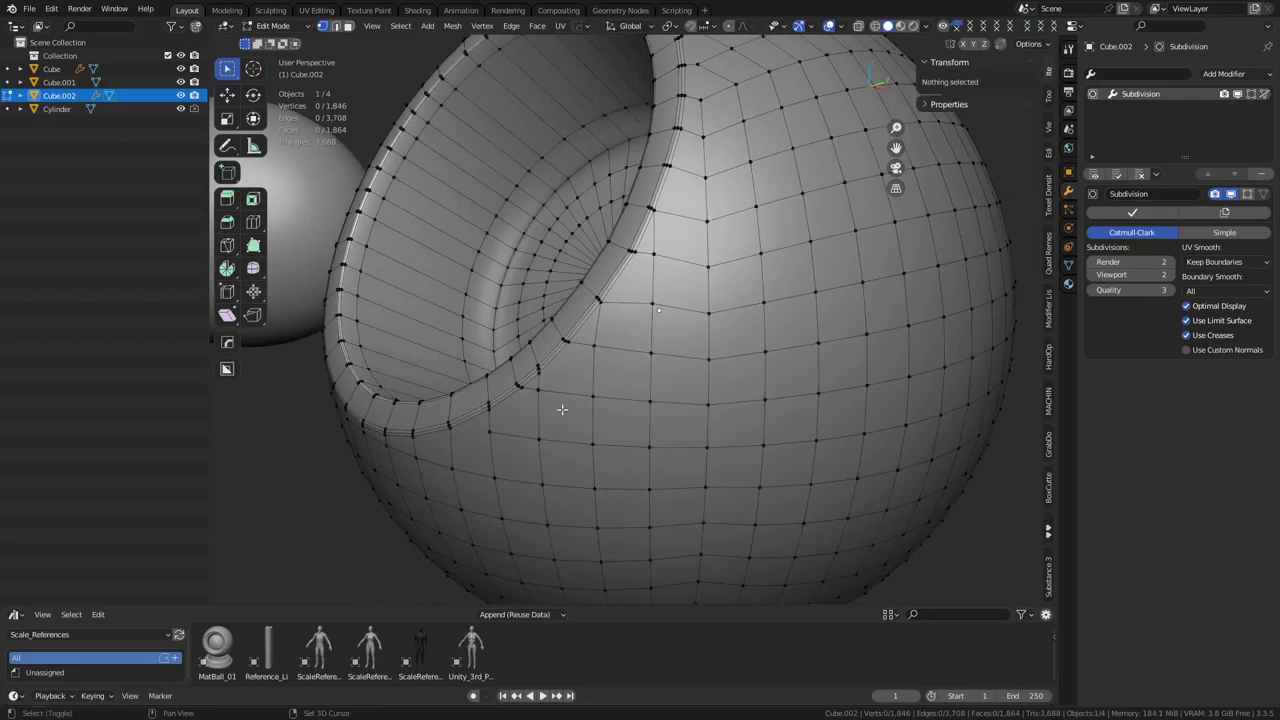
pyautogui.moveTo(631, 390)
pyautogui.keyDown('shift'); pyautogui.mouseDown(button='middle')
pyautogui.moveTo(612, 452)
pyautogui.moveTo(641, 390)
pyautogui.mouseUp(button='middle'); pyautogui.keyUp('shift')
pyautogui.keyDown('shift'); pyautogui.moveTo(557, 399); pyautogui.dragTo(619, 338, button='middle'); pyautogui.keyUp('shift')
pyautogui.press('y')
pyautogui.moveTo(646, 352)
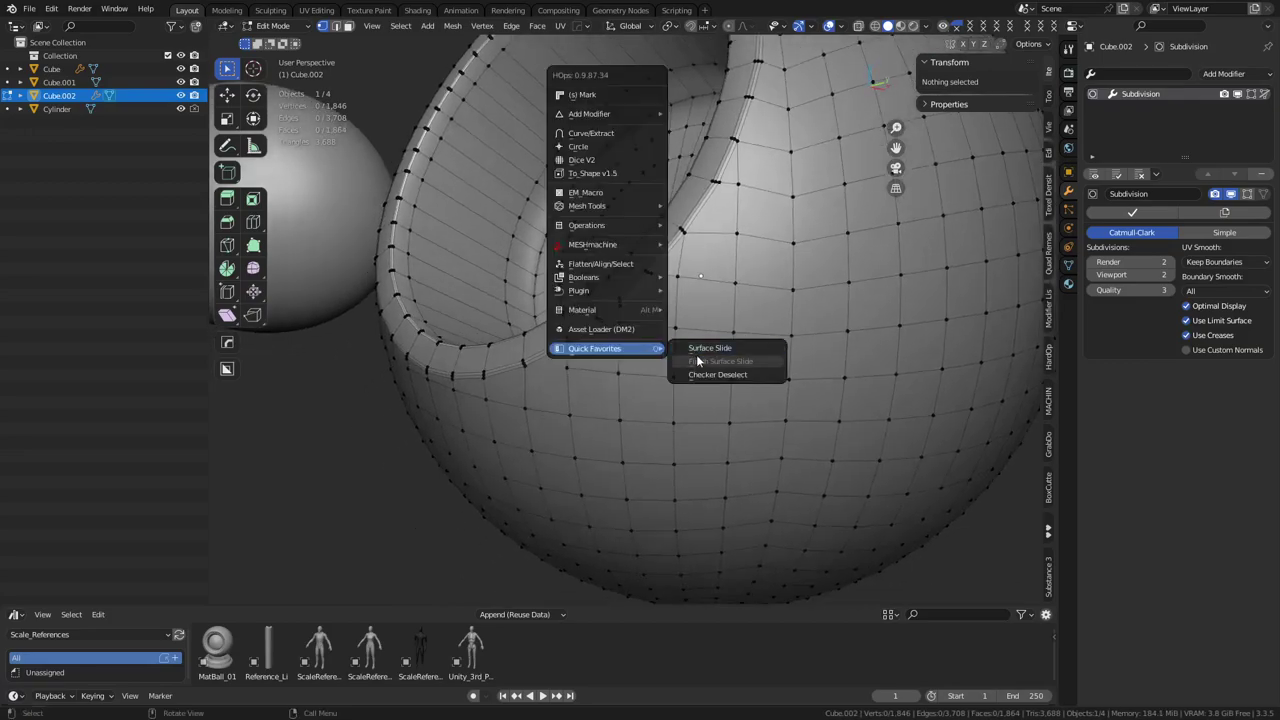
pyautogui.click(688, 351)
# Slide the vertex just below the cutout's rim along the surface to about X 0.836, Y -1.514, Z 0.119 m, and return to Object Mode
pyautogui.click(627, 334)
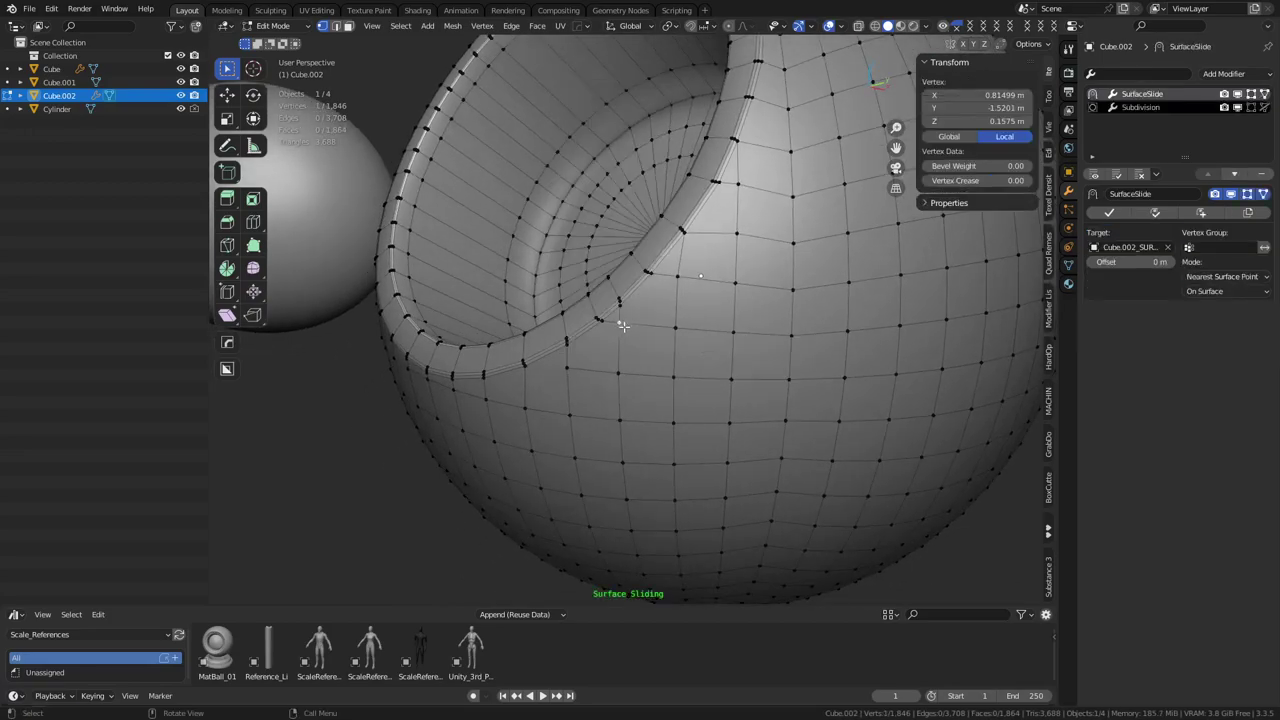
pyautogui.press('g')
pyautogui.click(635, 352)
pyautogui.press('Tab')
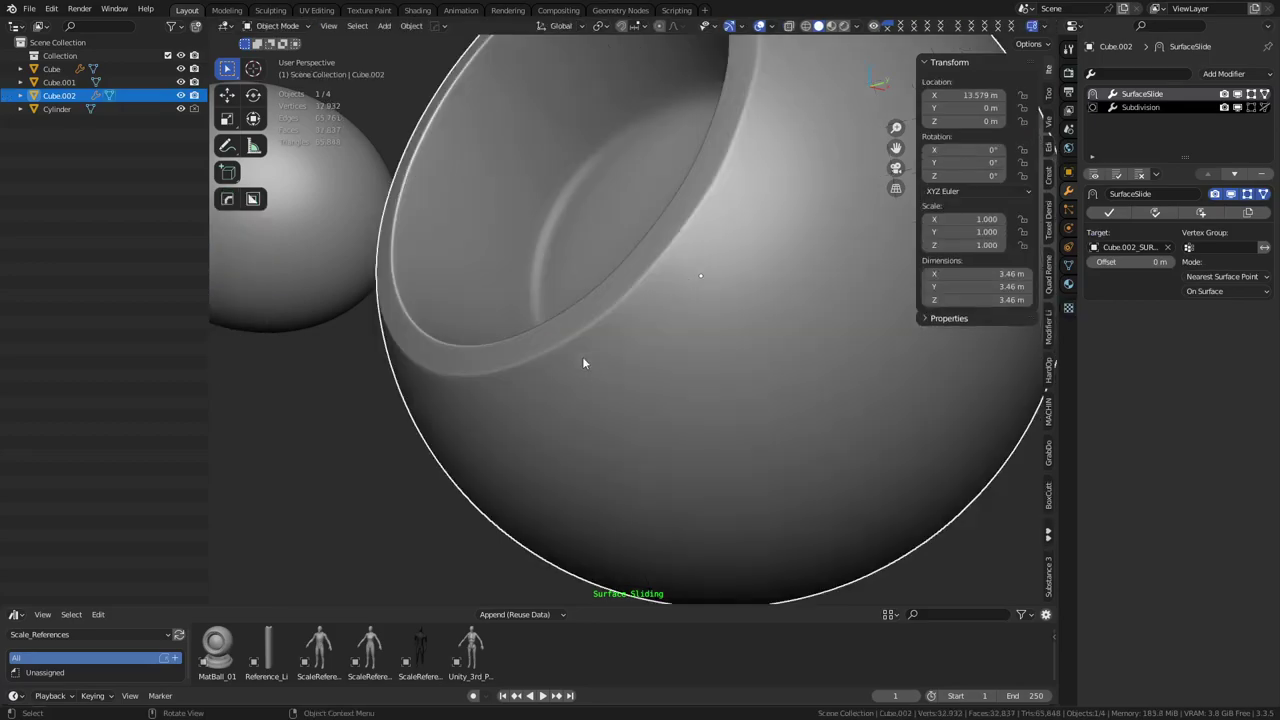
# Examine the adjusted topology and shading around the cutout from several sides, with the wireframe overlay on and off
pyautogui.moveTo(632, 360); pyautogui.dragTo(717, 330, button='middle')
pyautogui.hotkey('shift', 'w')
pyautogui.hotkey('shift', 'w')
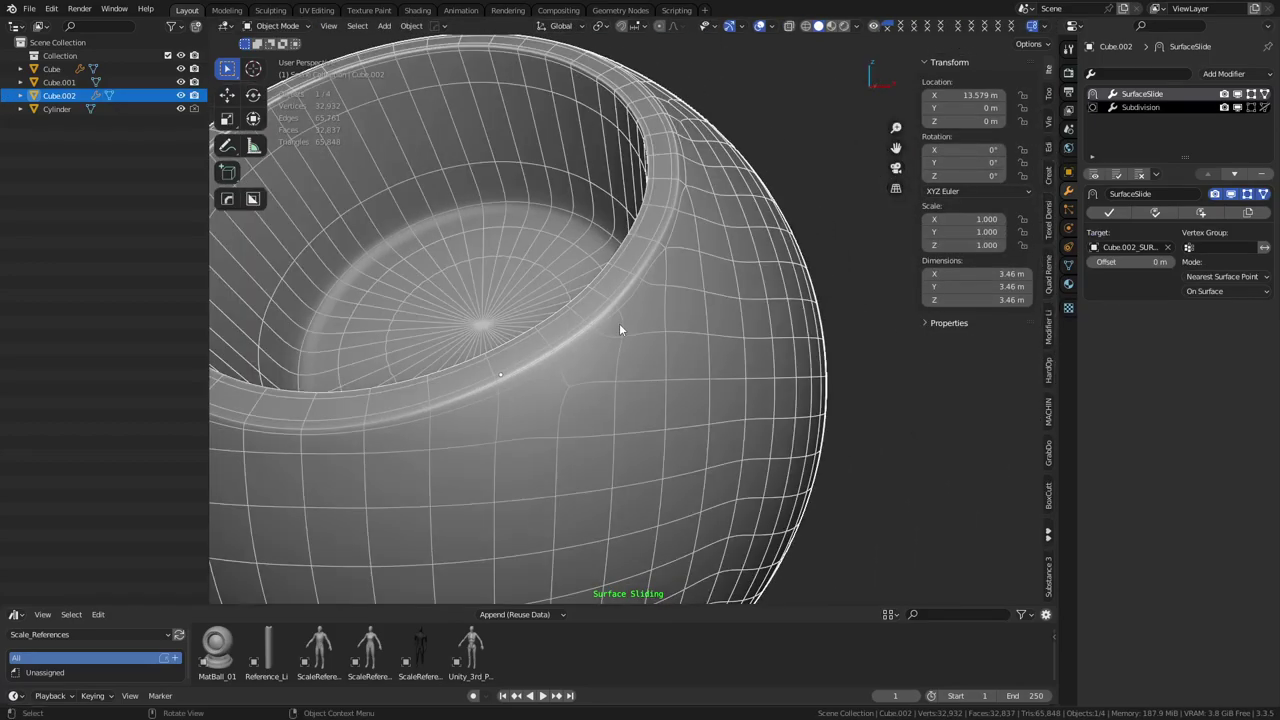
pyautogui.moveTo(608, 330); pyautogui.dragTo(727, 337, button='middle')
pyautogui.moveTo(685, 382); pyautogui.dragTo(725, 303, button='middle')
pyautogui.press('Tab')
pyautogui.hotkey('ctrl', 'Tab')
pyautogui.click(664, 301)
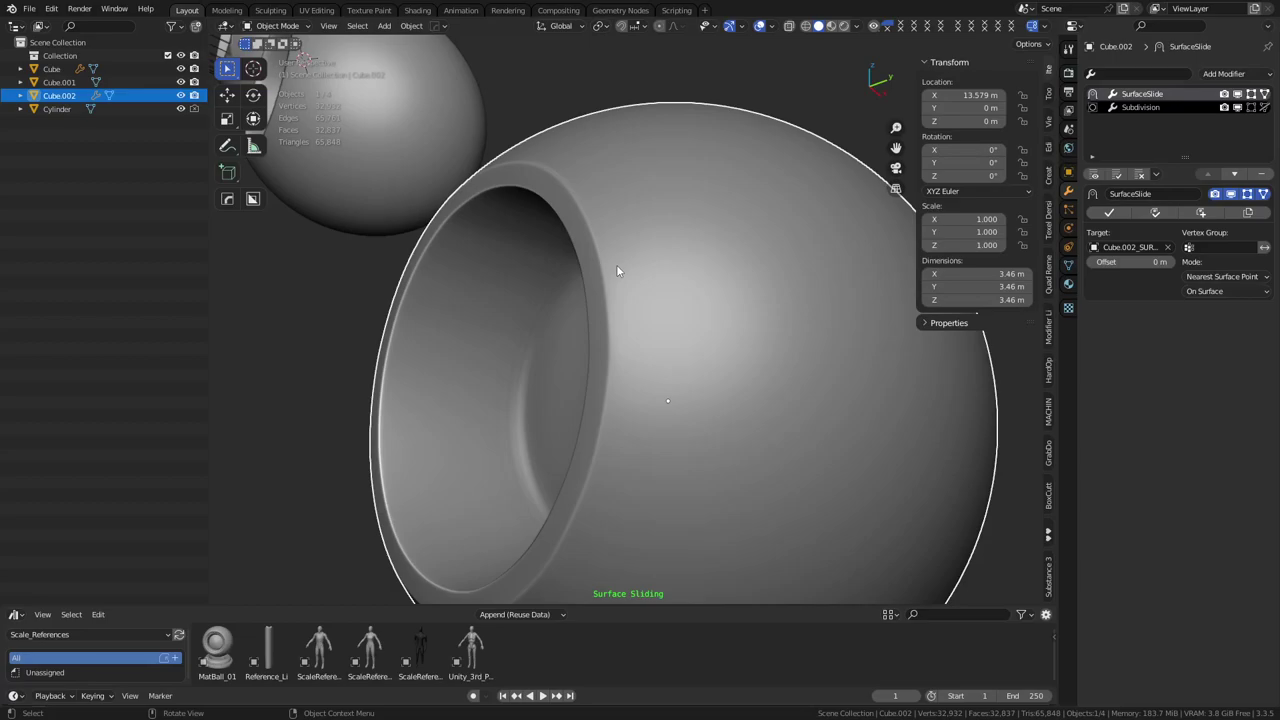
pyautogui.hotkey('shift', 'z')
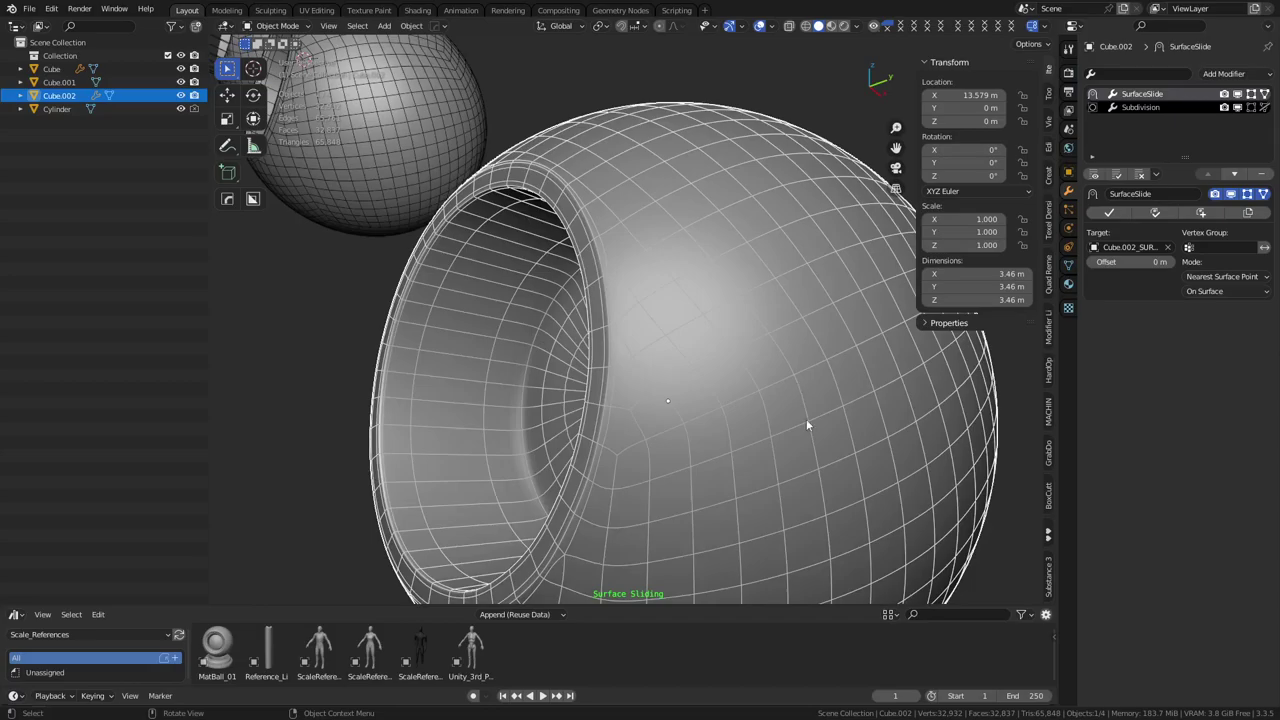
pyautogui.scroll(-2, 753, 300)
pyautogui.moveTo(753, 304); pyautogui.dragTo(619, 210, button='middle')
pyautogui.hotkey('ctrl', 'Tab')
pyautogui.click(680, 376)
pyautogui.scroll(-3, 792, 366)
pyautogui.press('q')
pyautogui.moveTo(800, 367)
pyautogui.click(858, 368)
pyautogui.click(1001, 499)
pyautogui.press('q')
pyautogui.moveTo(752, 366)
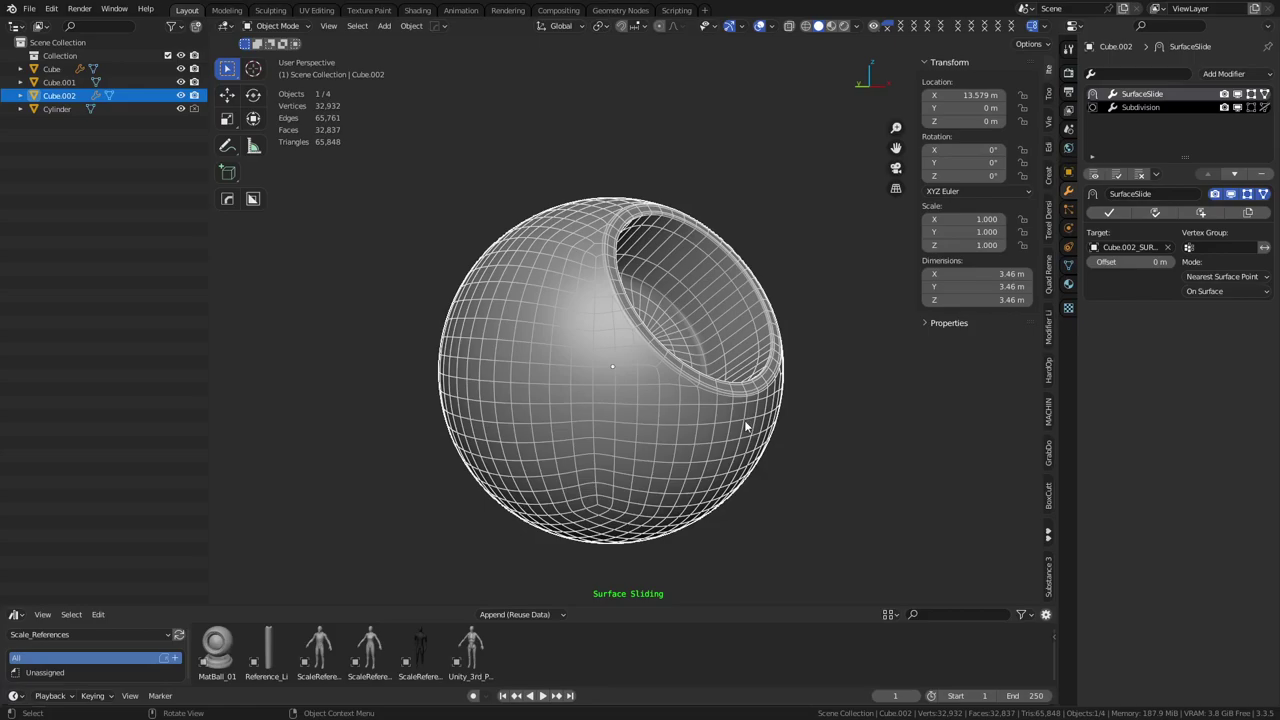
# Finish the Surface Slide from Edit Mode and return to Object Mode
pyautogui.press('Tab')
pyautogui.press('q')
pyautogui.moveTo(814, 423)
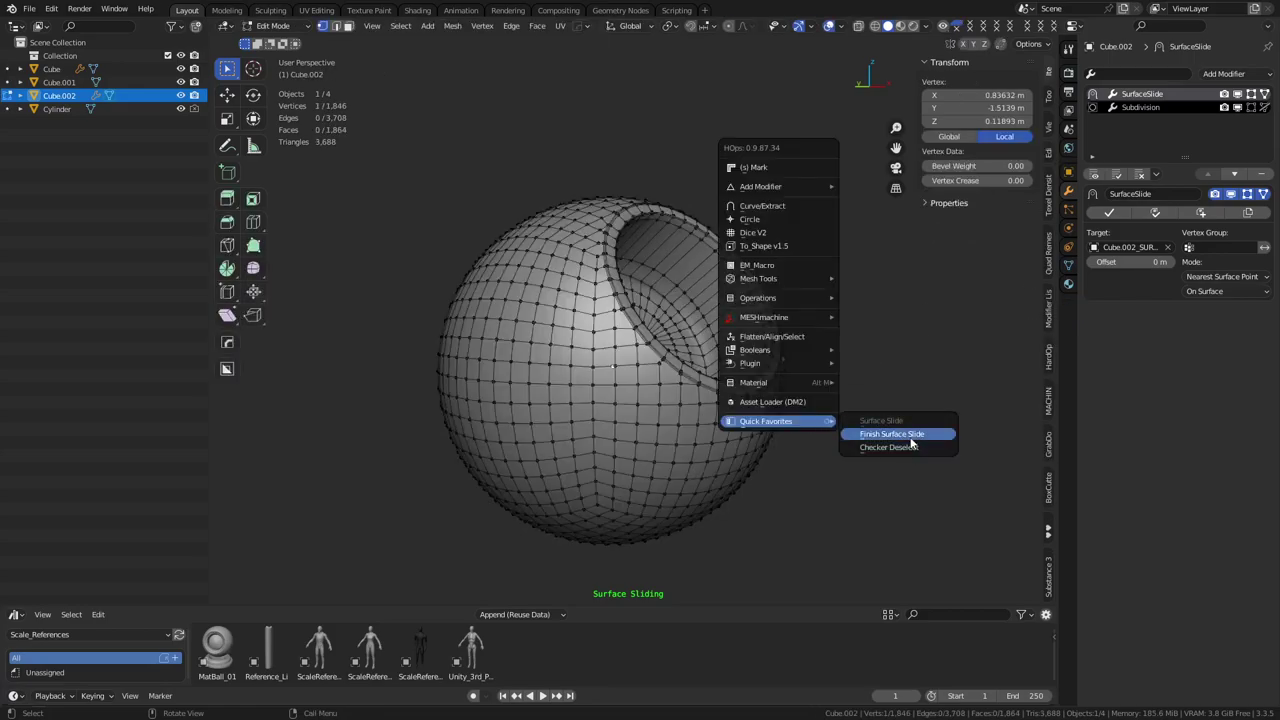
pyautogui.click(910, 438)
pyautogui.press('Tab')
pyautogui.click(802, 438)
pyautogui.click(804, 338)
# Add a 2 m cube and move it into the empty space in front of the spheres, about X 8.27 m, Y -4.95 m
pyautogui.moveTo(747, 346); pyautogui.dragTo(642, 275, button='middle')
pyautogui.moveTo(642, 275); pyautogui.dragTo(660, 275, button='middle')
pyautogui.scroll(-1, 660, 275)
pyautogui.keyDown('shift'); pyautogui.moveTo(424, 352); pyautogui.dragTo(748, 347, button='middle'); pyautogui.keyUp('shift')
pyautogui.hotkey('shift', 'a')
pyautogui.moveTo(637, 356)
pyautogui.click(761, 377)
pyautogui.press('g')
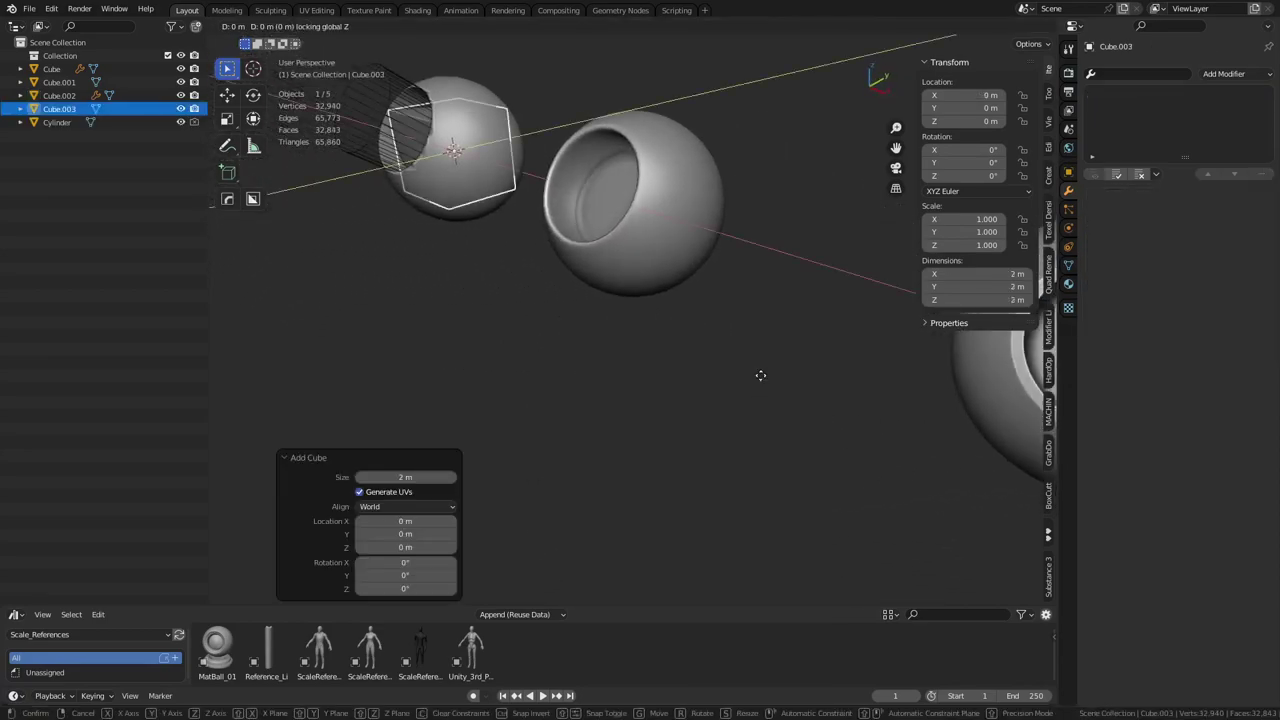
pyautogui.click(497, 363)
# Delete the new cube in front of the spheres
pyautogui.press('x')
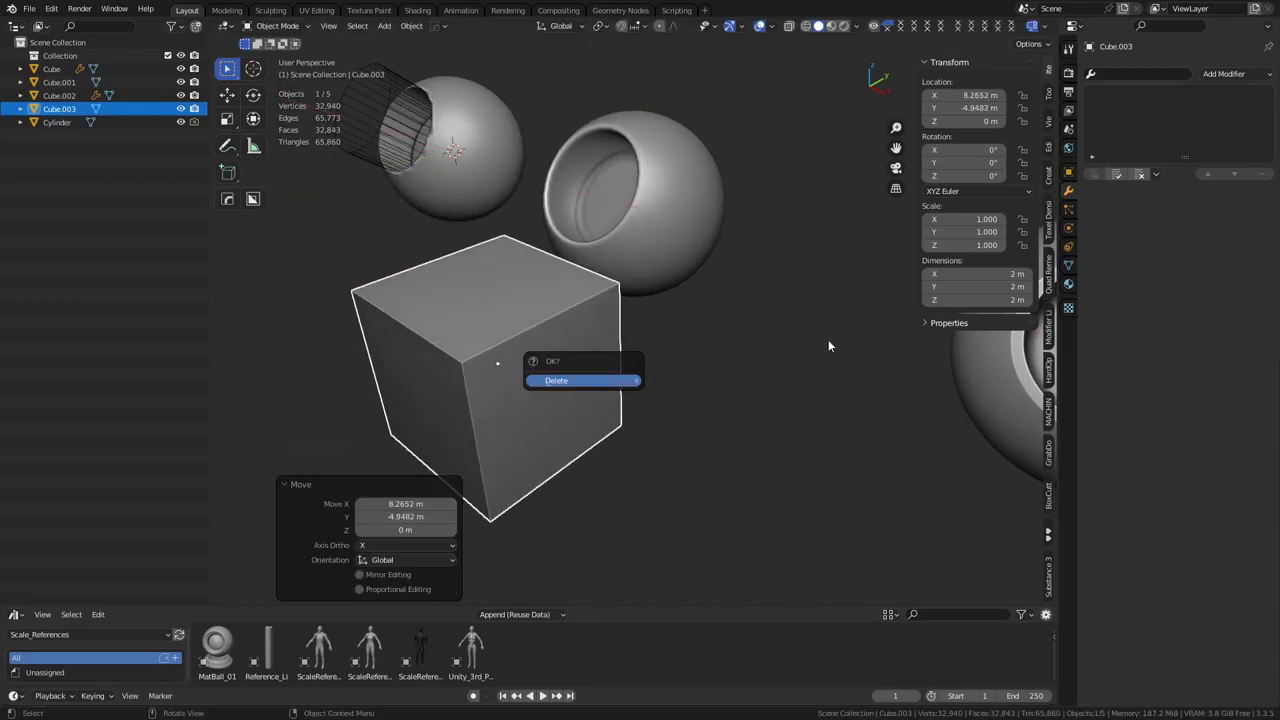